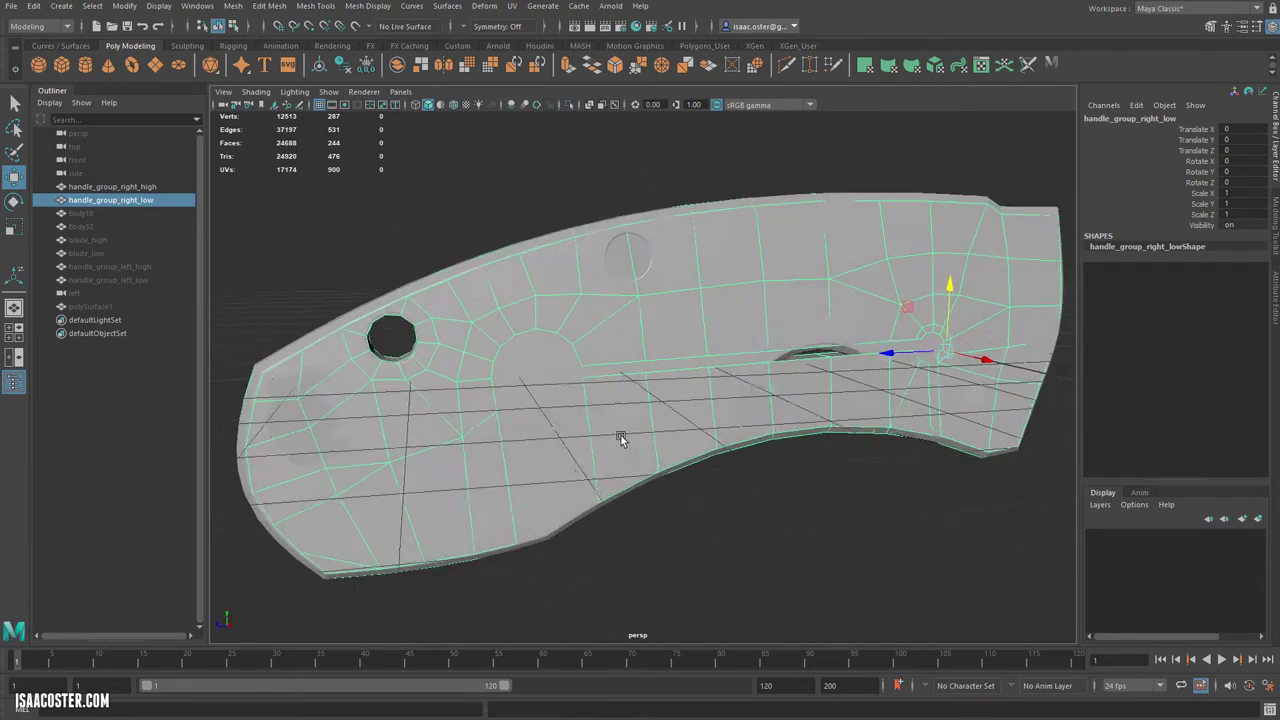
- Delete the handle_group_right_low faces around the round hole and its vertical pocket lines, working in wireframe display
{"action": "right_click_drag", "start_coordinate": [627, 413], "coordinate": [637, 438]}
{"action": "left_click_drag", "start_coordinate": [618, 515], "coordinate": [612, 544], "text": "alt"}
{"action": "key", "text": "ctrl+z"}
{"action": "right_click_drag", "start_coordinate": [656, 489], "coordinate": [633, 512]}
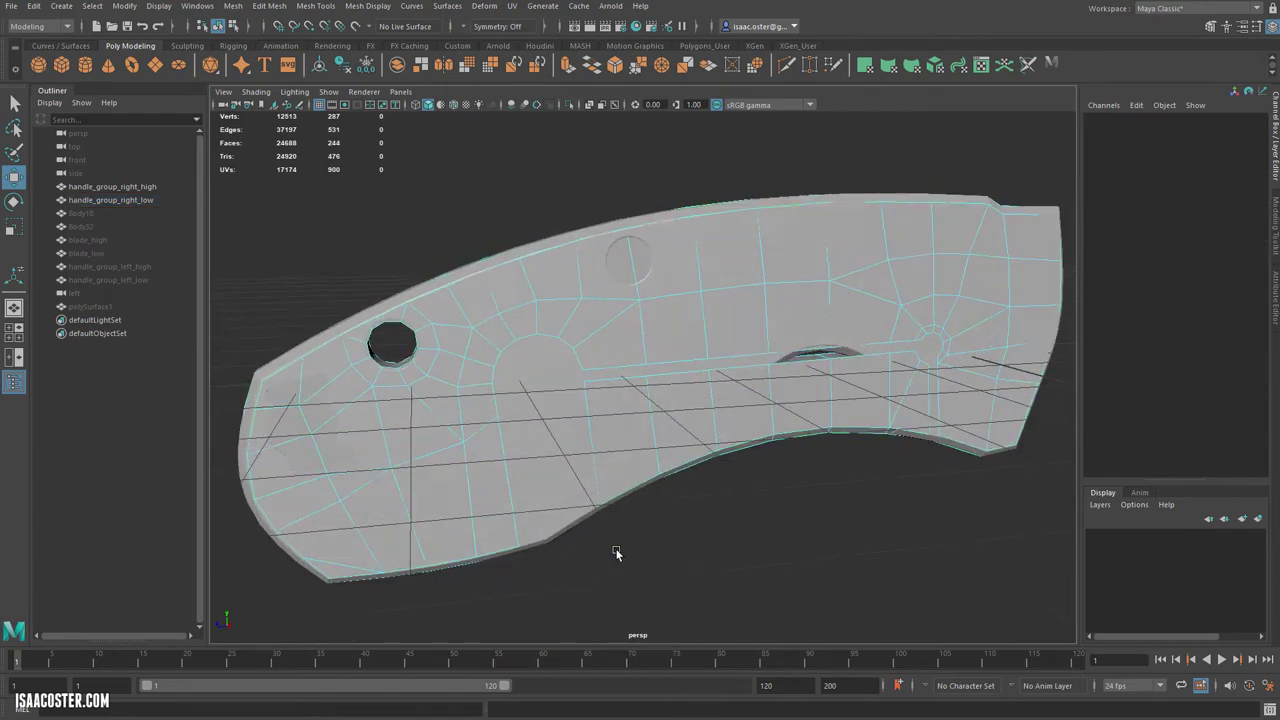
{"action": "key", "text": "4"}
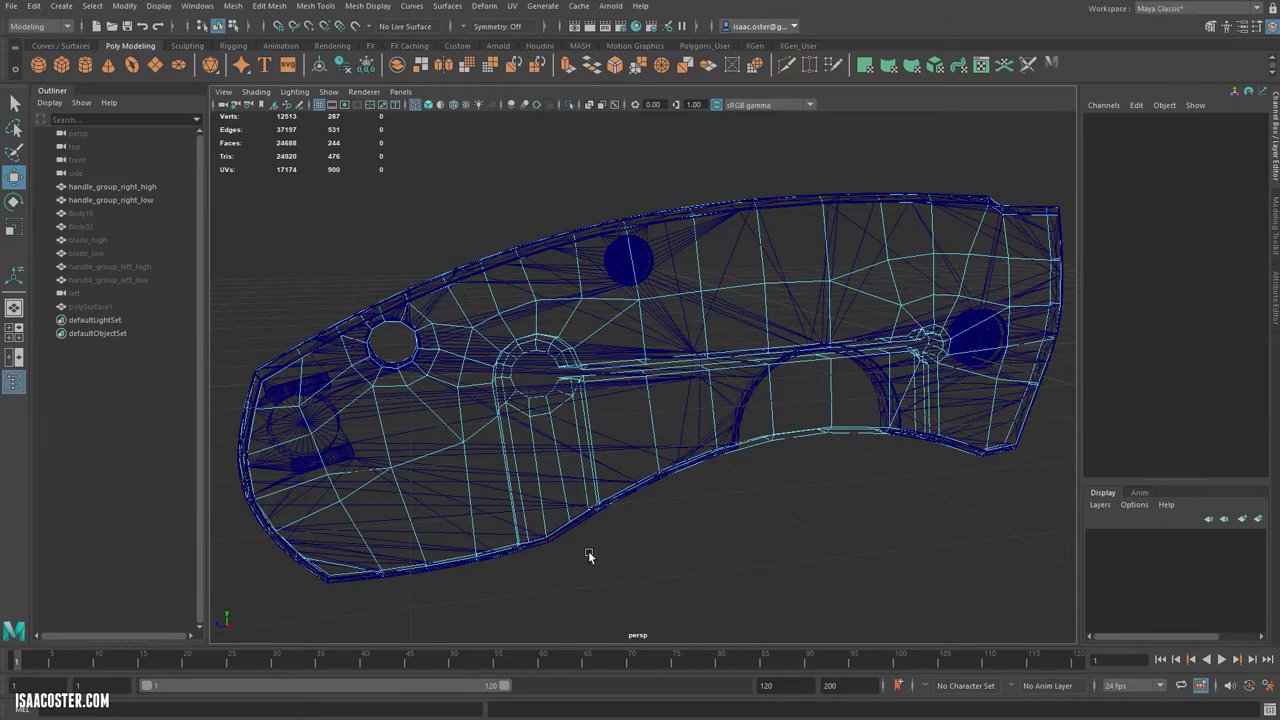
{"action": "left_click_drag", "start_coordinate": [598, 565], "coordinate": [476, 320]}
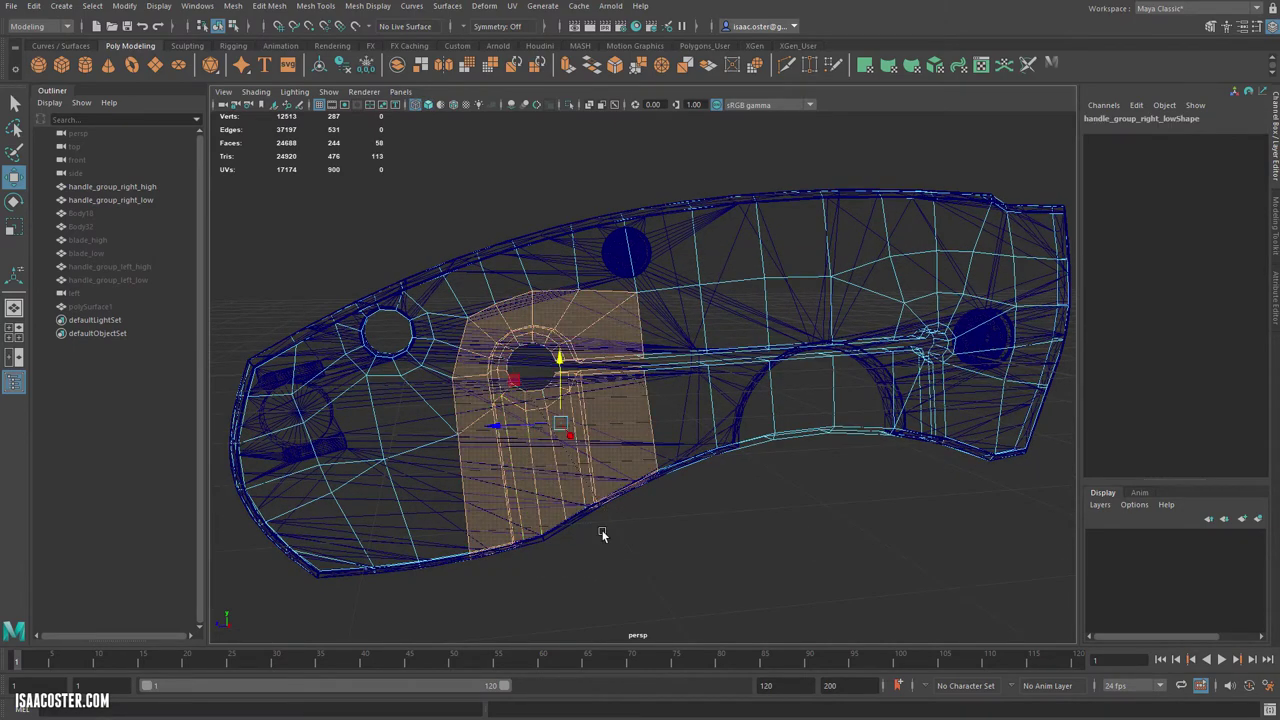
{"action": "left_click_drag", "start_coordinate": [654, 549], "coordinate": [626, 511], "text": "alt"}
{"action": "key", "text": "Delete"}
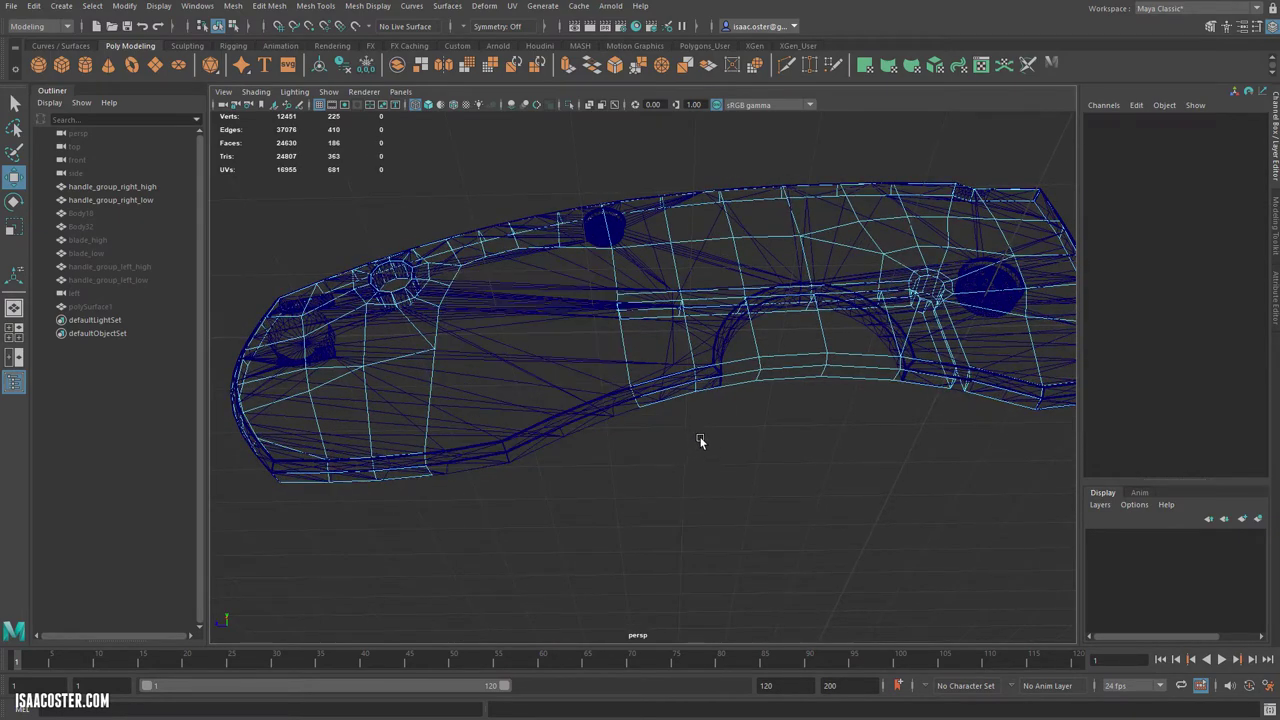
- Delete the remaining low-poly faces along the horizontal slot and across the arch cutout up to the small round detail
{"action": "left_click_drag", "start_coordinate": [697, 447], "coordinate": [643, 343], "text": "alt"}
{"action": "key", "text": "Delete"}
{"action": "left_click_drag", "start_coordinate": [746, 487], "coordinate": [915, 324]}
{"action": "key", "text": "Delete"}
{"action": "left_click_drag", "start_coordinate": [697, 494], "coordinate": [735, 486], "text": "alt"}
{"action": "right_click_drag", "start_coordinate": [572, 390], "coordinate": [648, 398], "text": "alt"}
{"action": "left_click_drag", "start_coordinate": [665, 344], "coordinate": [472, 582]}
{"action": "key", "text": "Delete"}
{"action": "scroll", "coordinate": [706, 495], "scroll_direction": "down", "scroll_amount": 5}
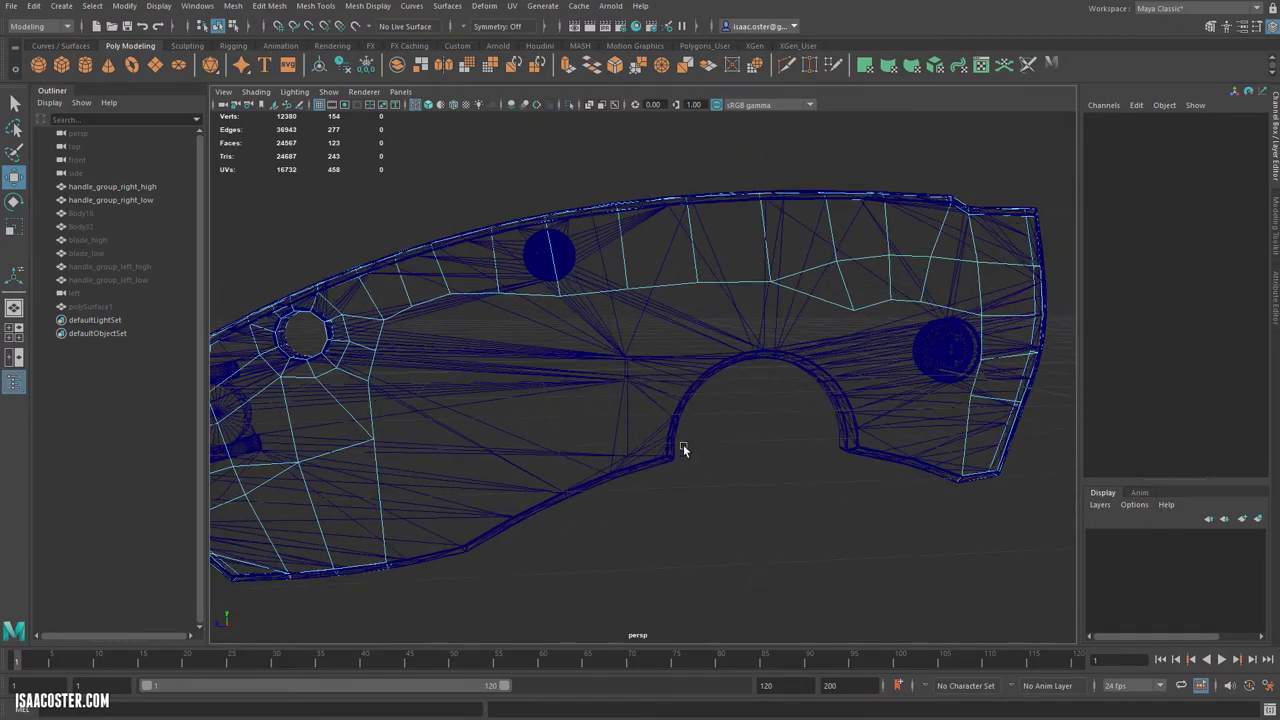
- Return to object selection and shaded display, and make handle_group_right_high the live surface
{"action": "left_click_drag", "start_coordinate": [714, 437], "coordinate": [856, 372], "text": "alt"}
{"action": "left_click_drag", "start_coordinate": [880, 192], "coordinate": [529, 229], "text": "alt"}
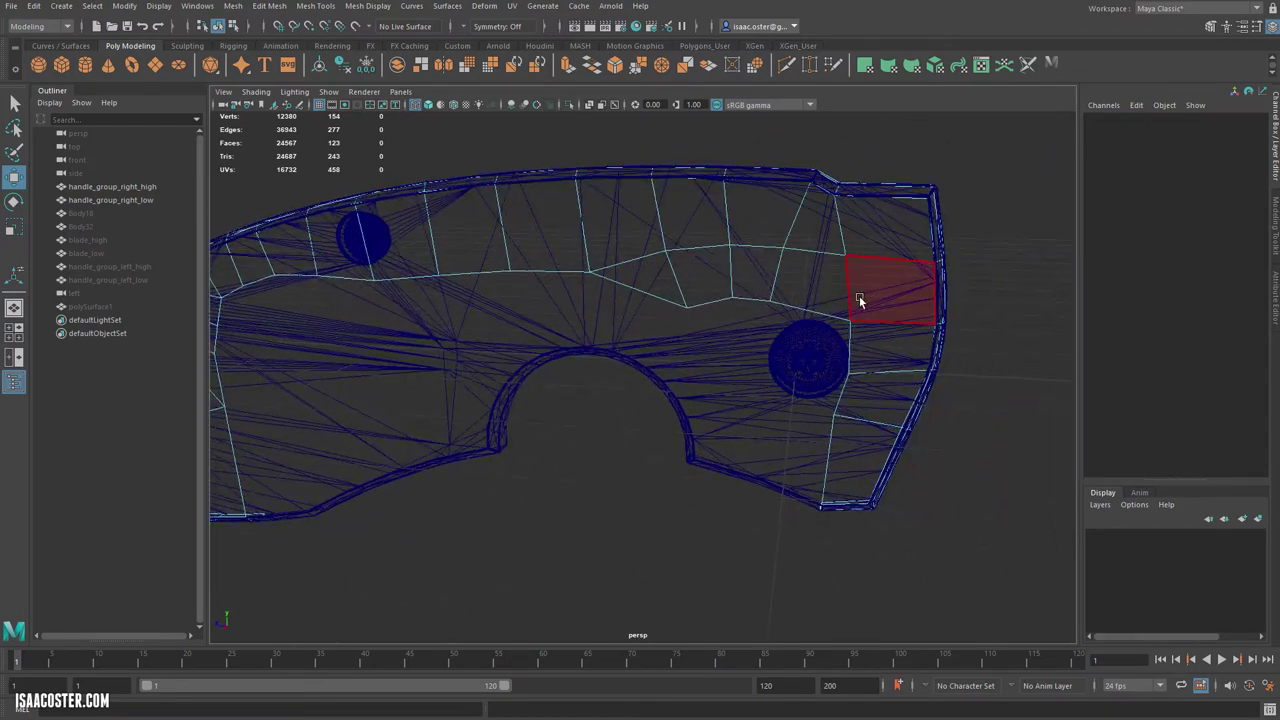
{"action": "left_click_drag", "start_coordinate": [840, 250], "coordinate": [871, 292], "text": "alt"}
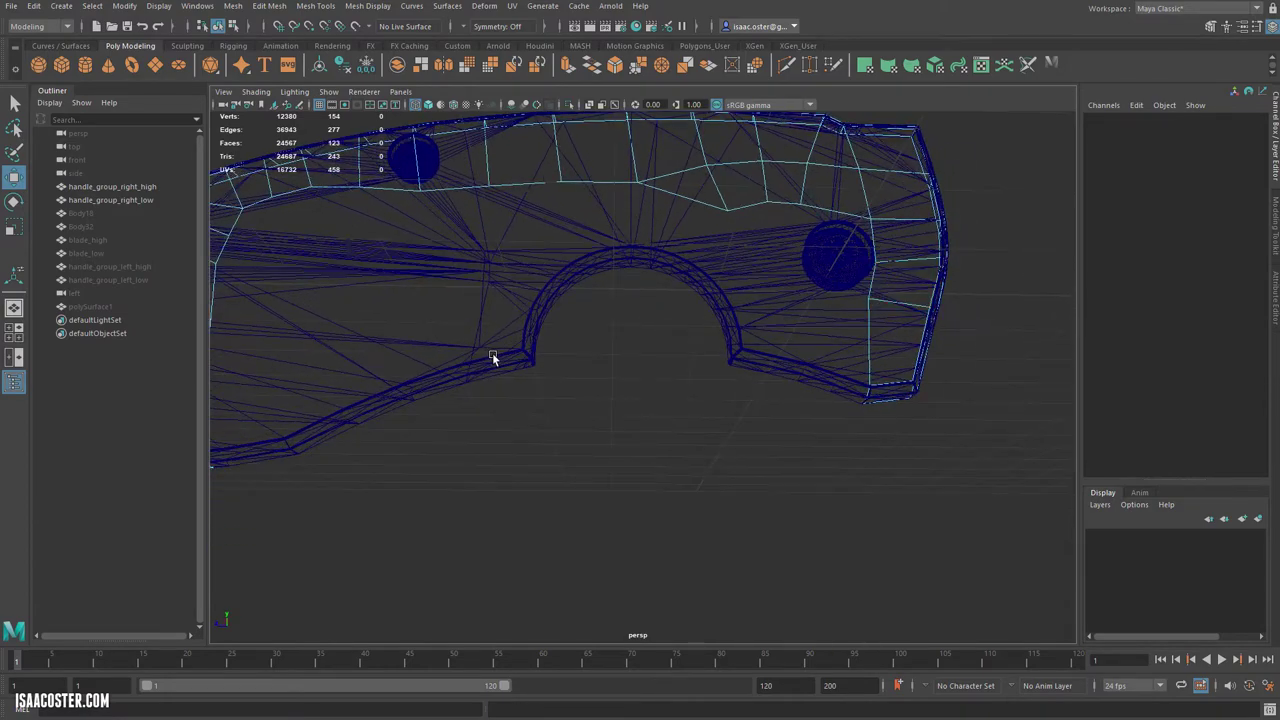
{"action": "left_click_drag", "start_coordinate": [599, 337], "coordinate": [830, 344], "text": "alt"}
{"action": "key", "text": "F8"}
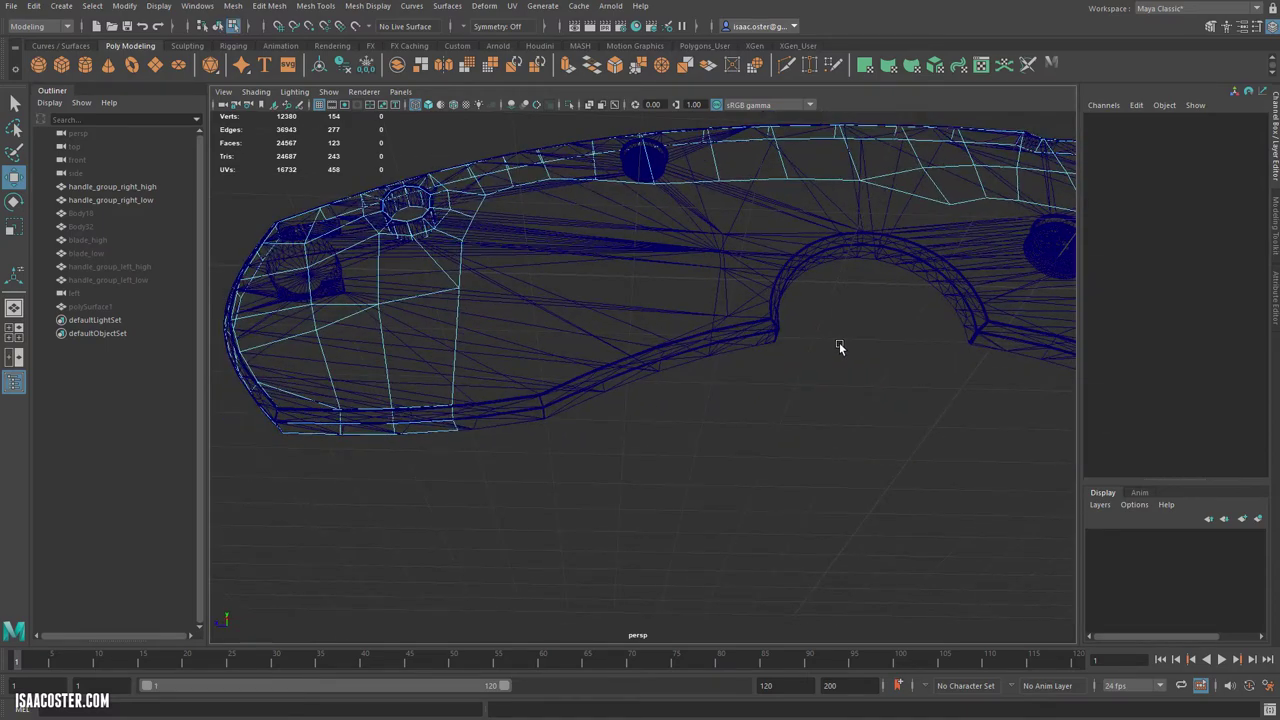
{"action": "key", "text": "F8"}
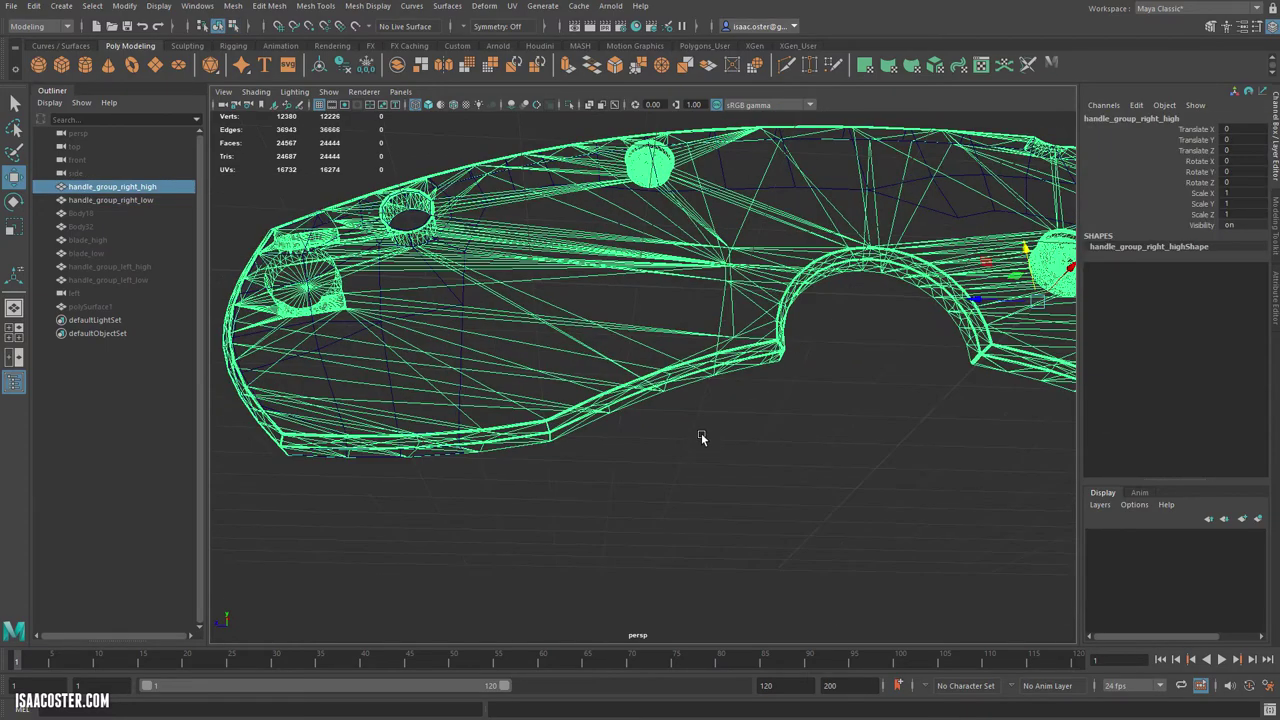
{"action": "key", "text": "5"}
{"action": "left_click_drag", "start_coordinate": [740, 423], "coordinate": [740, 425], "text": "alt"}
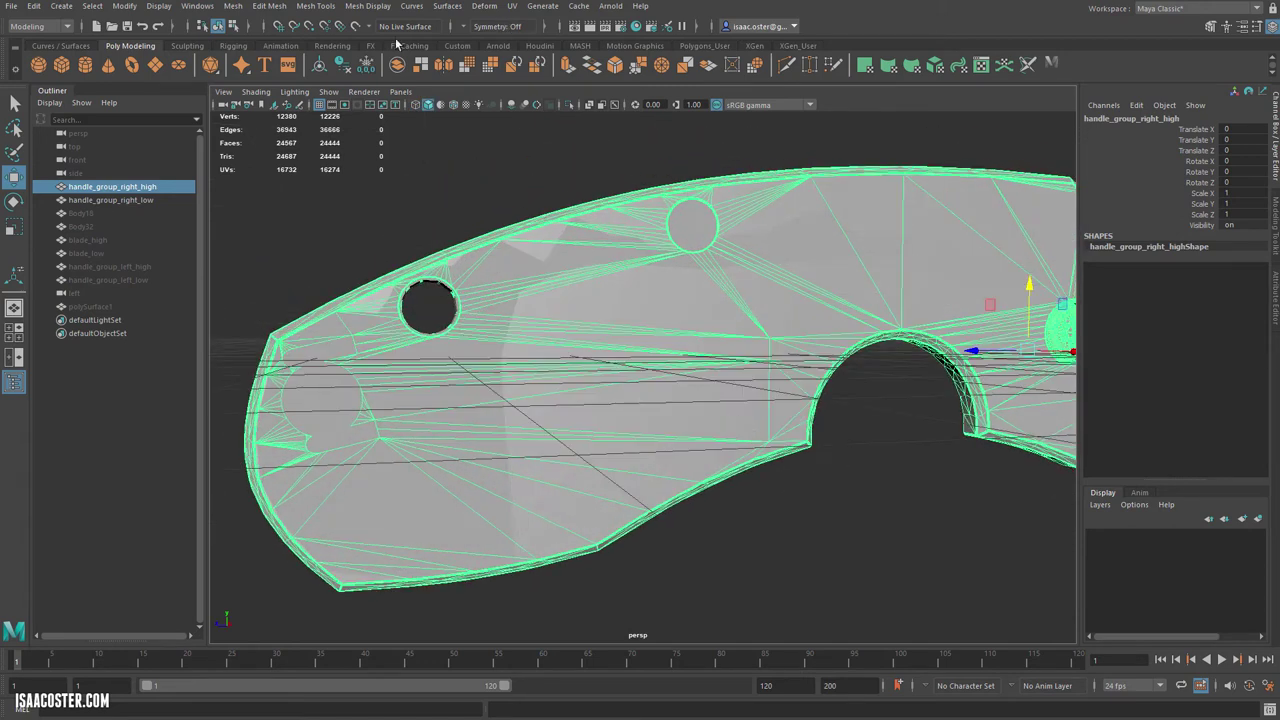
{"action": "left_click", "coordinate": [357, 27]}
- Select handle_group_right_low and activate the Quad Draw tool for it
{"action": "left_click", "coordinate": [364, 381]}
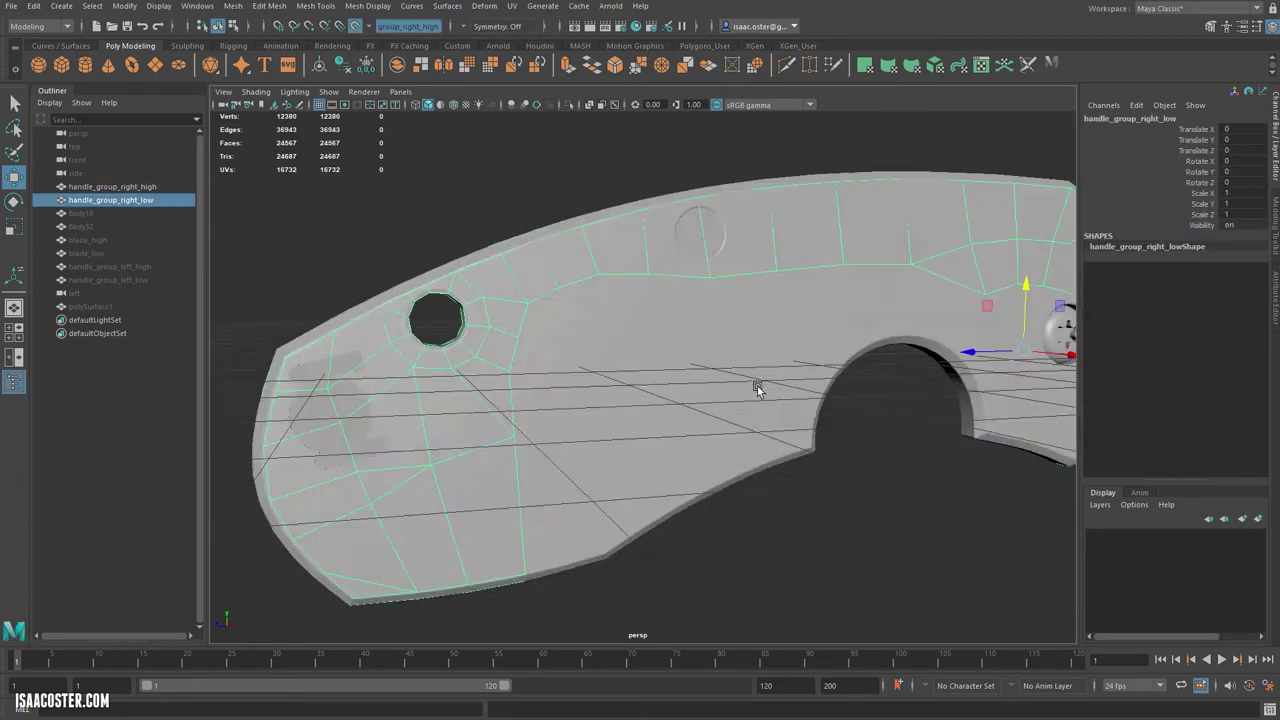
{"action": "key", "text": "f"}
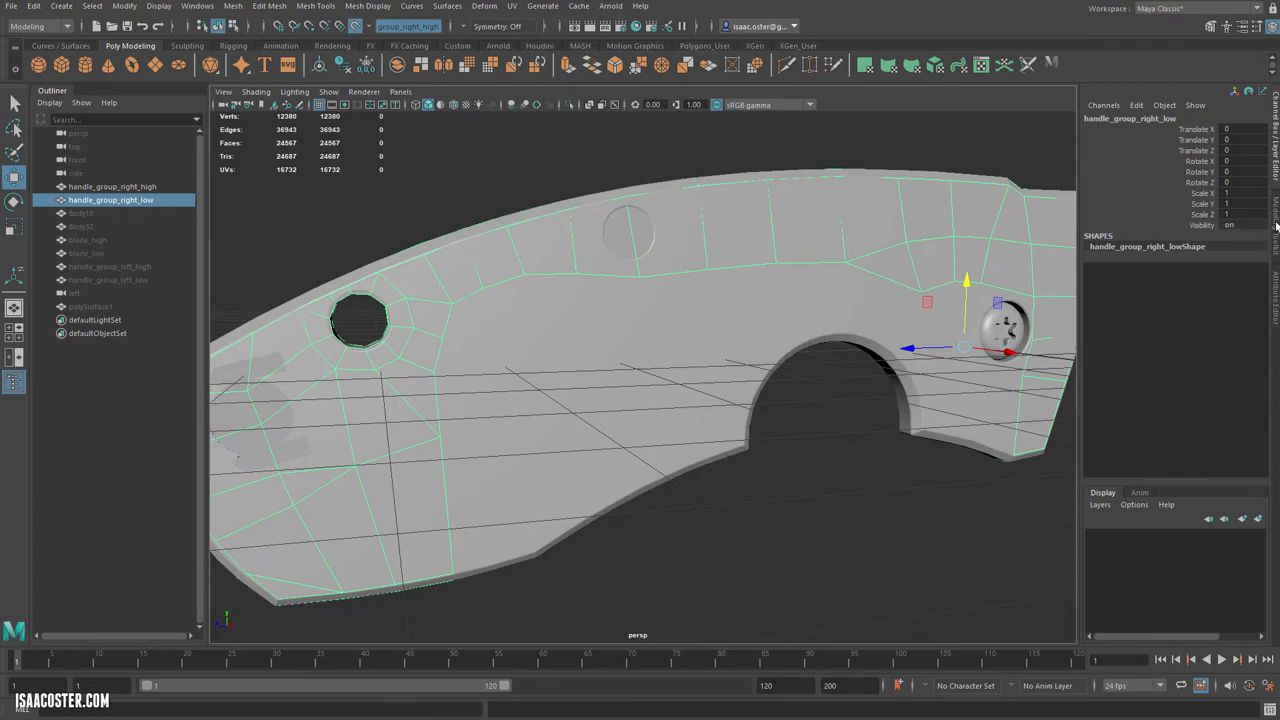
{"action": "left_click", "coordinate": [1276, 228]}
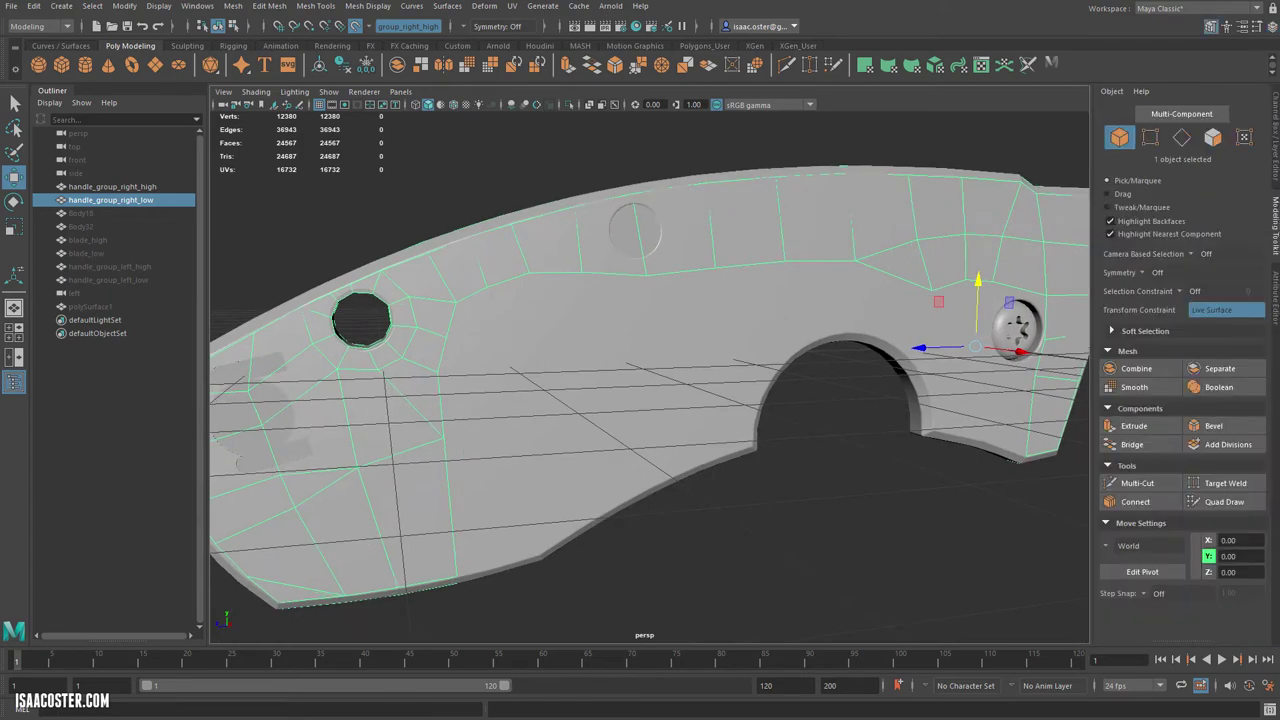
{"action": "left_click", "coordinate": [1240, 502]}
{"action": "scroll", "coordinate": [827, 450], "scroll_direction": "up", "scroll_amount": 5}
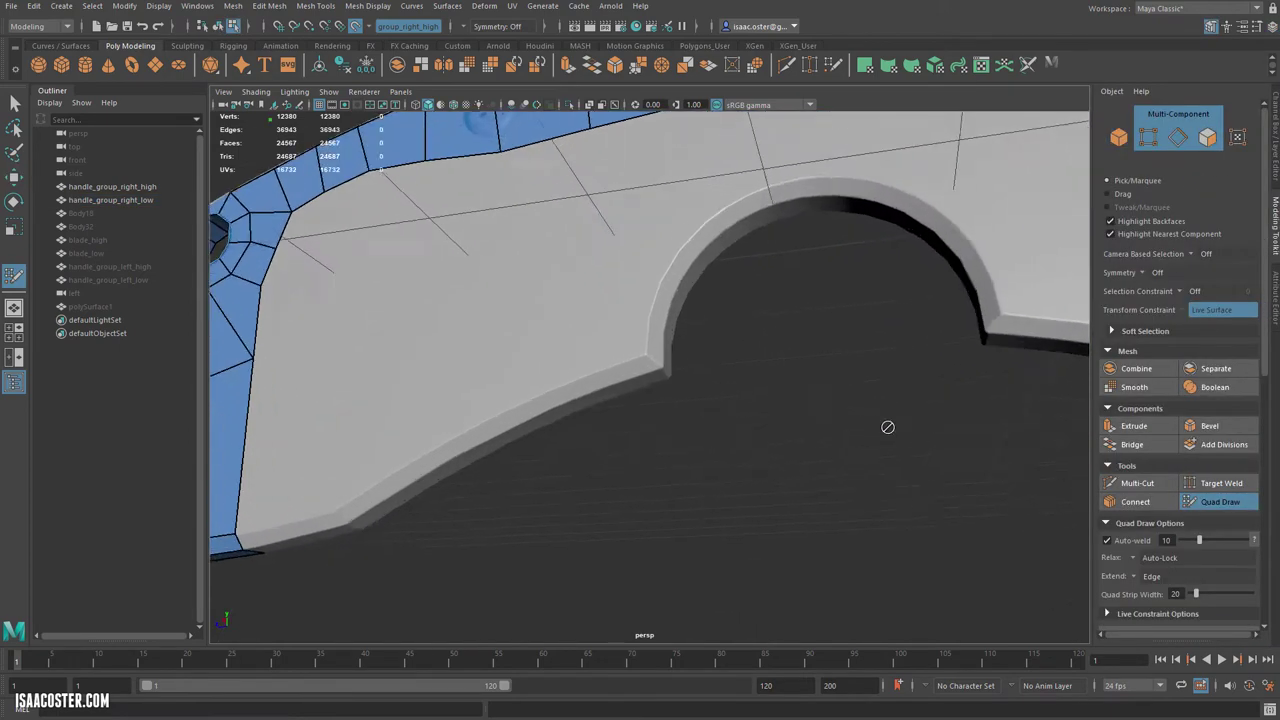
- Place the first six Quad Draw points along the arch's outer bevel edge, from its left corner upward
{"action": "middle_click_drag", "start_coordinate": [832, 332], "coordinate": [683, 375], "text": "alt"}
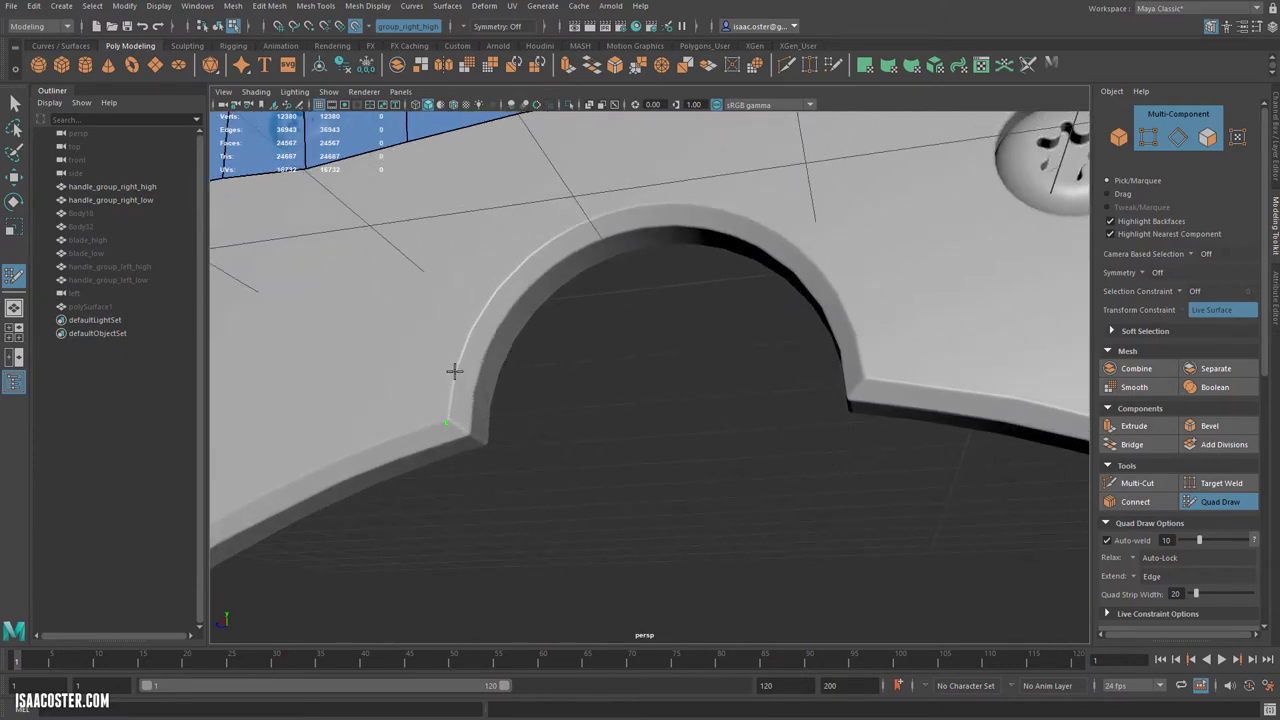
{"action": "scroll", "coordinate": [514, 329], "scroll_direction": "up", "scroll_amount": 3}
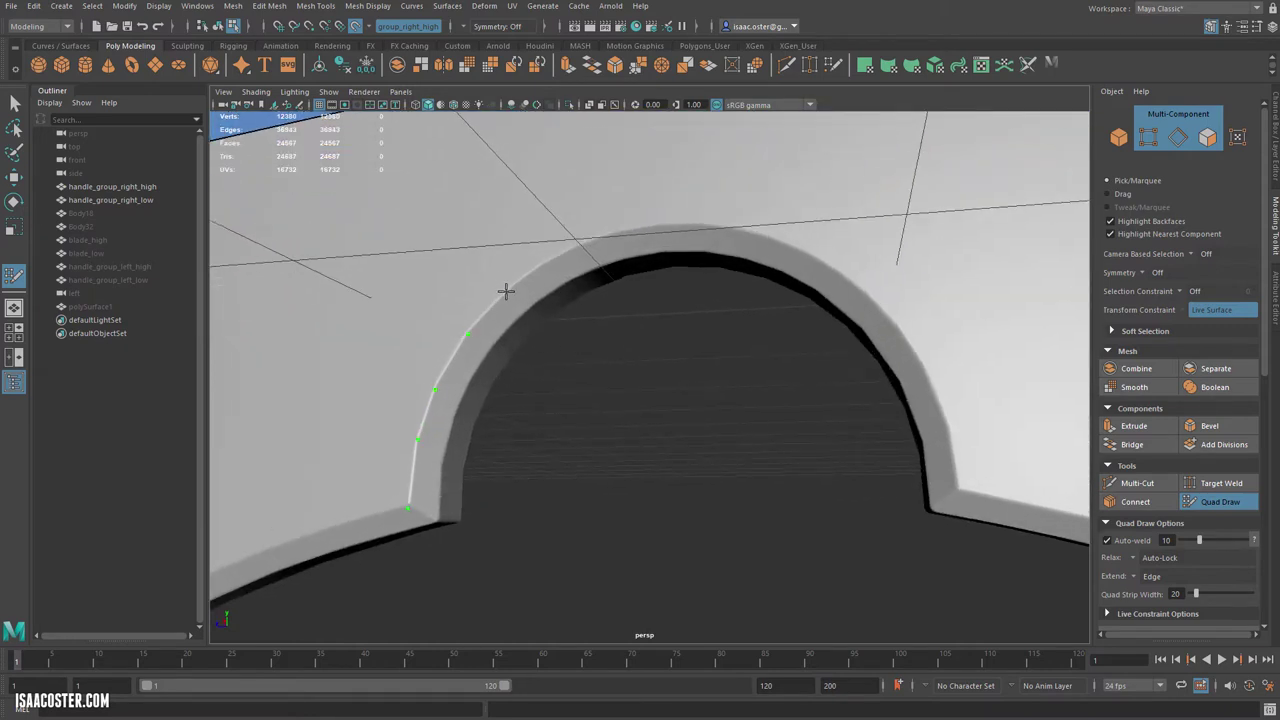
{"action": "left_click_drag", "start_coordinate": [648, 290], "coordinate": [652, 278], "text": "alt"}
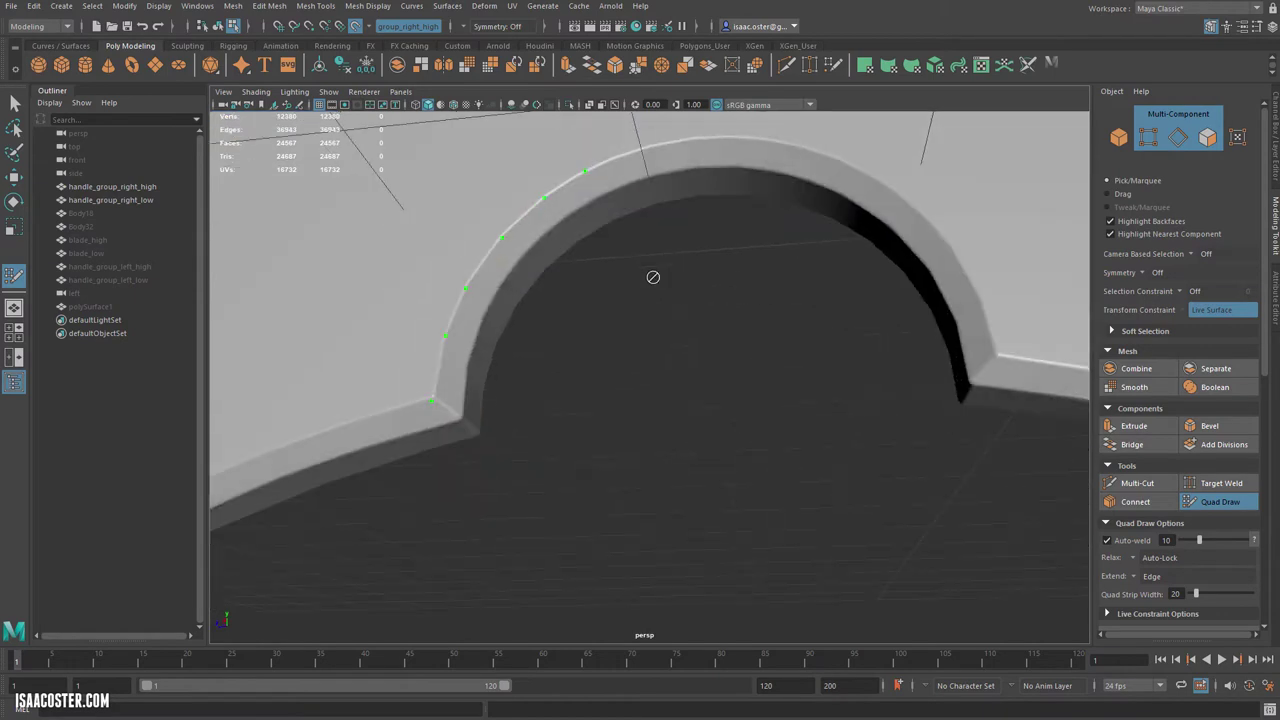
{"action": "middle_click_drag", "start_coordinate": [666, 280], "coordinate": [649, 329], "text": "alt"}
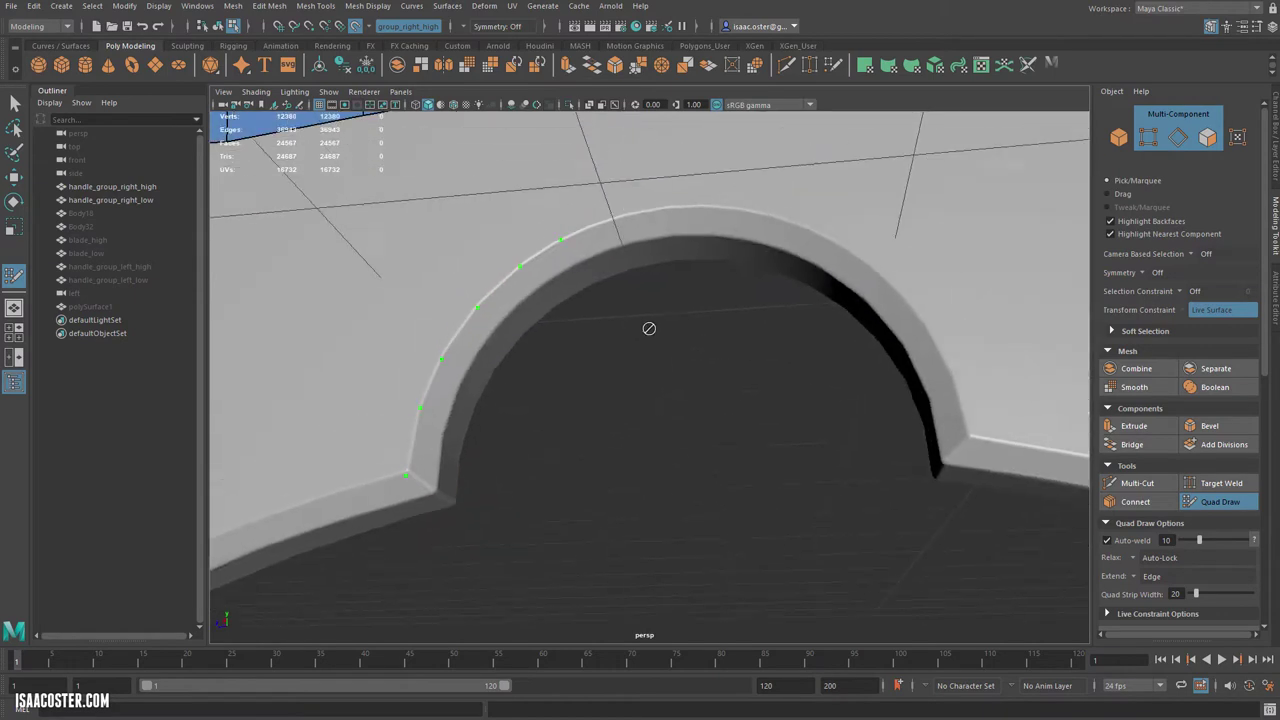
- Overlay the wireframe on the shaded model to examine the high-poly topology around the arch, and turn the overlay off again
{"action": "left_click", "coordinate": [255, 92]}
{"action": "left_click", "coordinate": [255, 92]}
{"action": "left_click", "coordinate": [256, 93]}
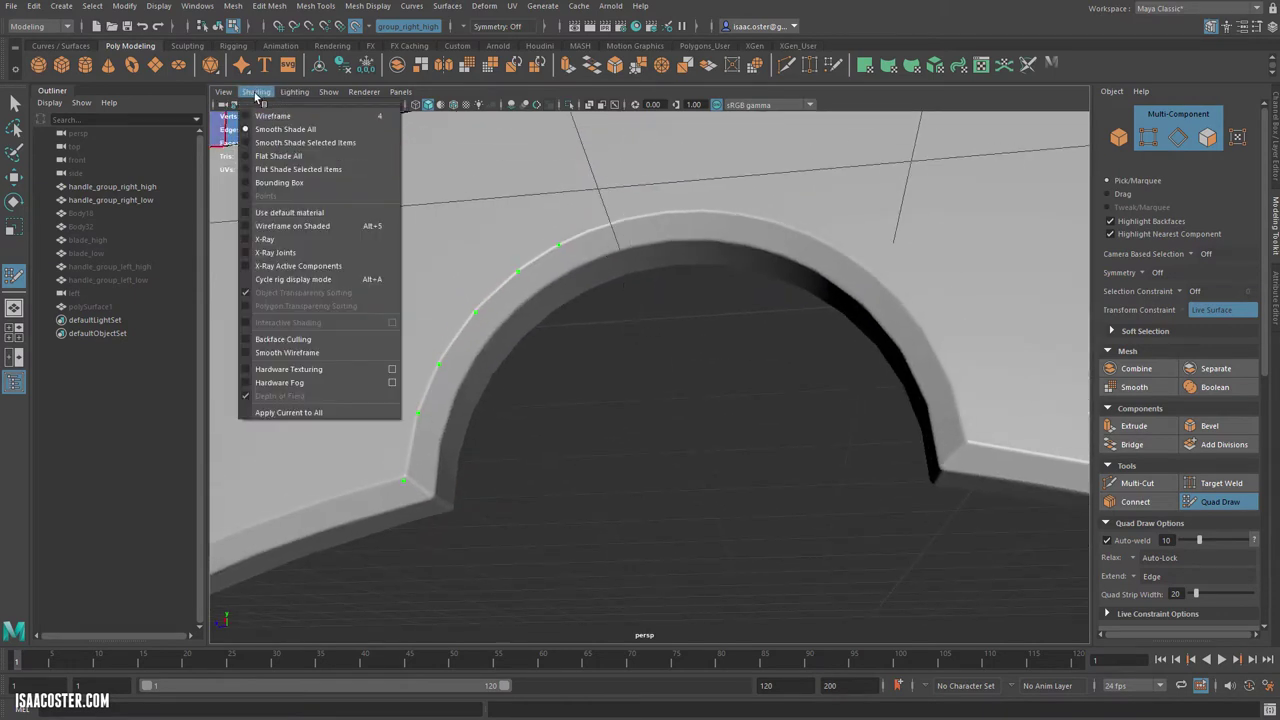
{"action": "left_click", "coordinate": [300, 226]}
{"action": "left_click_drag", "start_coordinate": [605, 252], "coordinate": [447, 289], "text": "alt"}
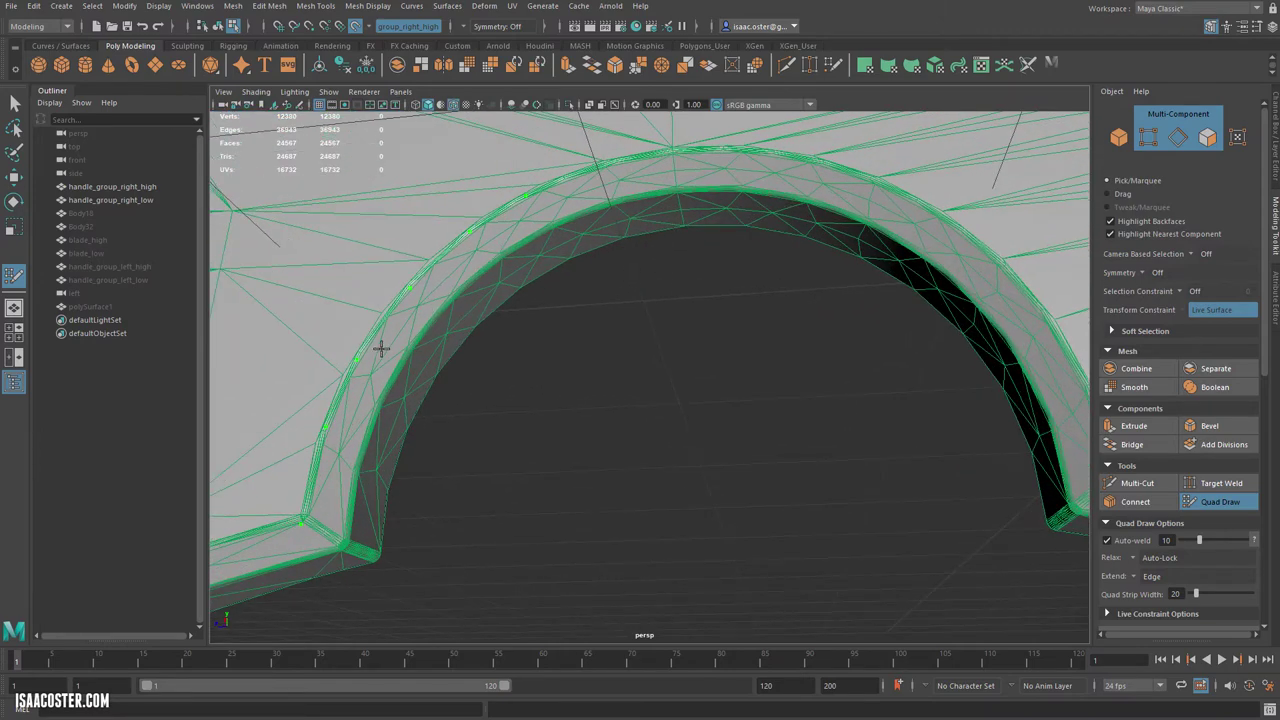
{"action": "scroll", "coordinate": [378, 352], "scroll_direction": "down", "scroll_amount": 4}
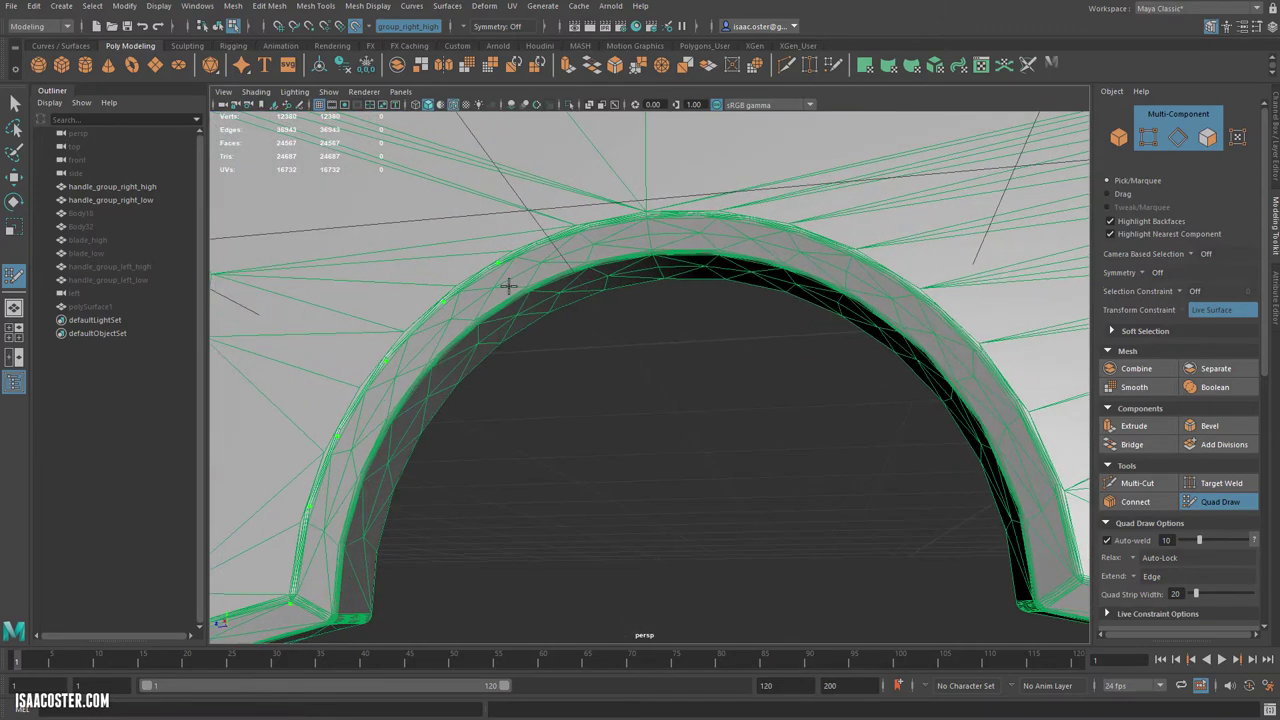
{"action": "scroll", "coordinate": [505, 280], "scroll_direction": "up", "scroll_amount": 3}
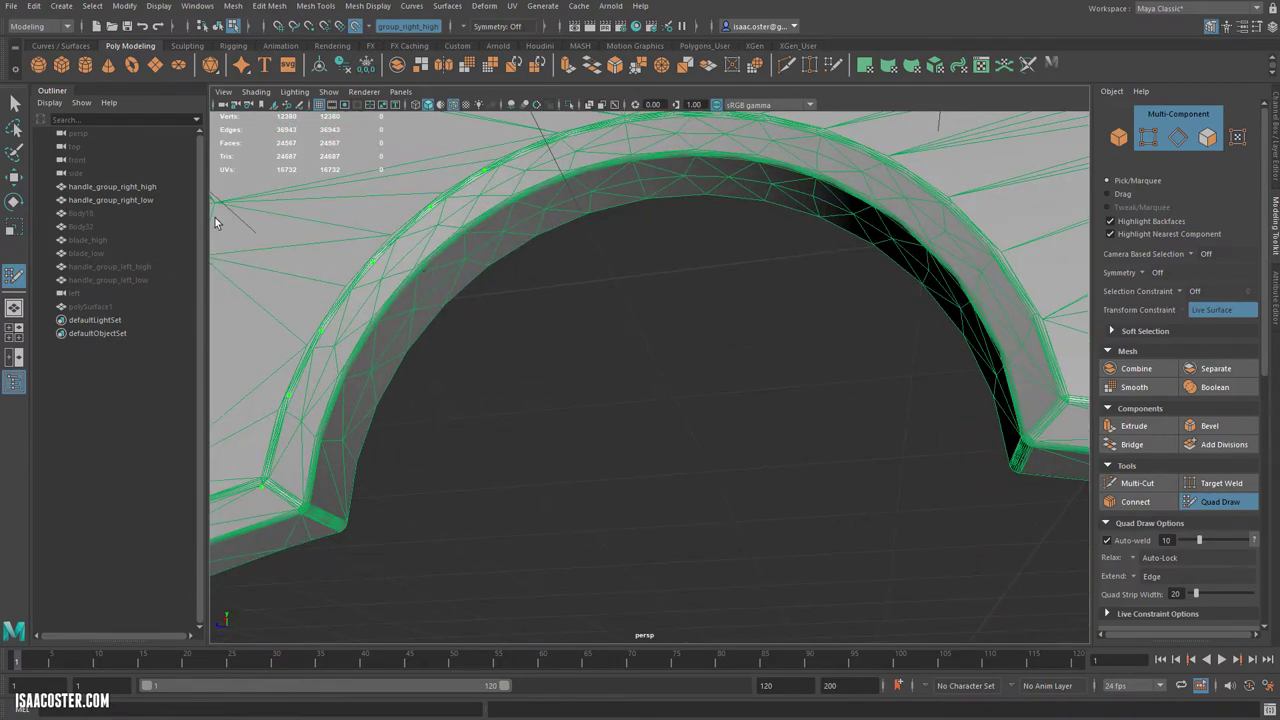
{"action": "left_click", "coordinate": [256, 91]}
{"action": "left_click", "coordinate": [290, 220]}
- Continue the row of Quad Draw points over the crown and down the right side of the arch's outer bevel edge
{"action": "middle_click_drag", "start_coordinate": [580, 326], "coordinate": [578, 331], "text": "alt"}
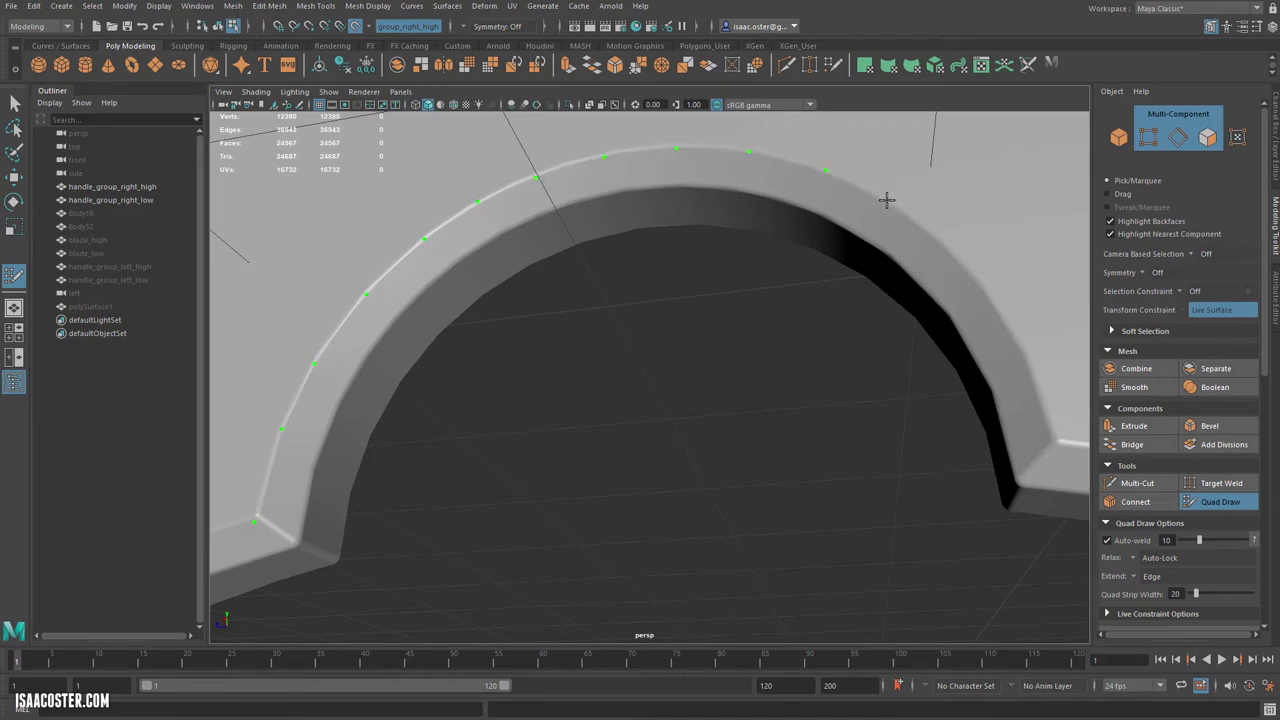
{"action": "left_click", "coordinate": [946, 247]}
{"action": "left_click", "coordinate": [988, 297]}
- Fill seven quads along the arch's bevel, from its right corner up to the crown
{"action": "left_click", "coordinate": [1014, 400], "text": "shift"}
{"action": "left_click", "coordinate": [971, 334], "text": "shift"}
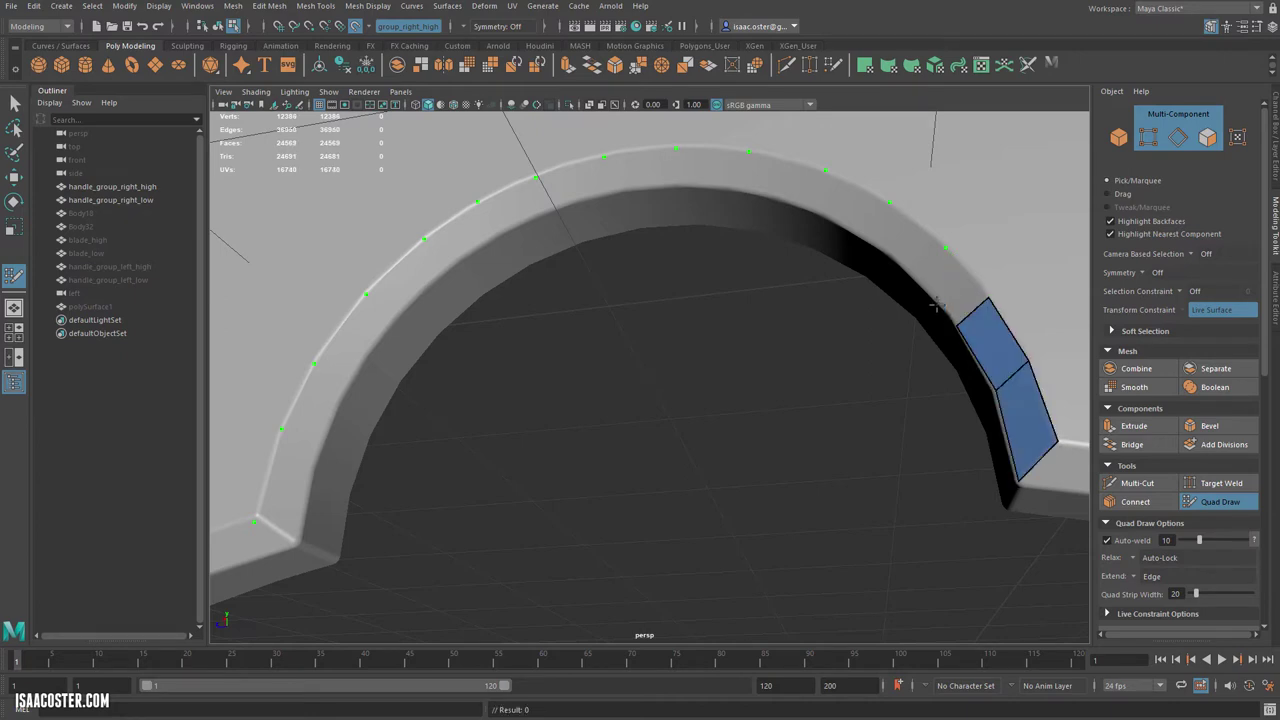
{"action": "left_click", "coordinate": [912, 256], "text": "shift"}
{"action": "left_click", "coordinate": [901, 244], "text": "shift"}
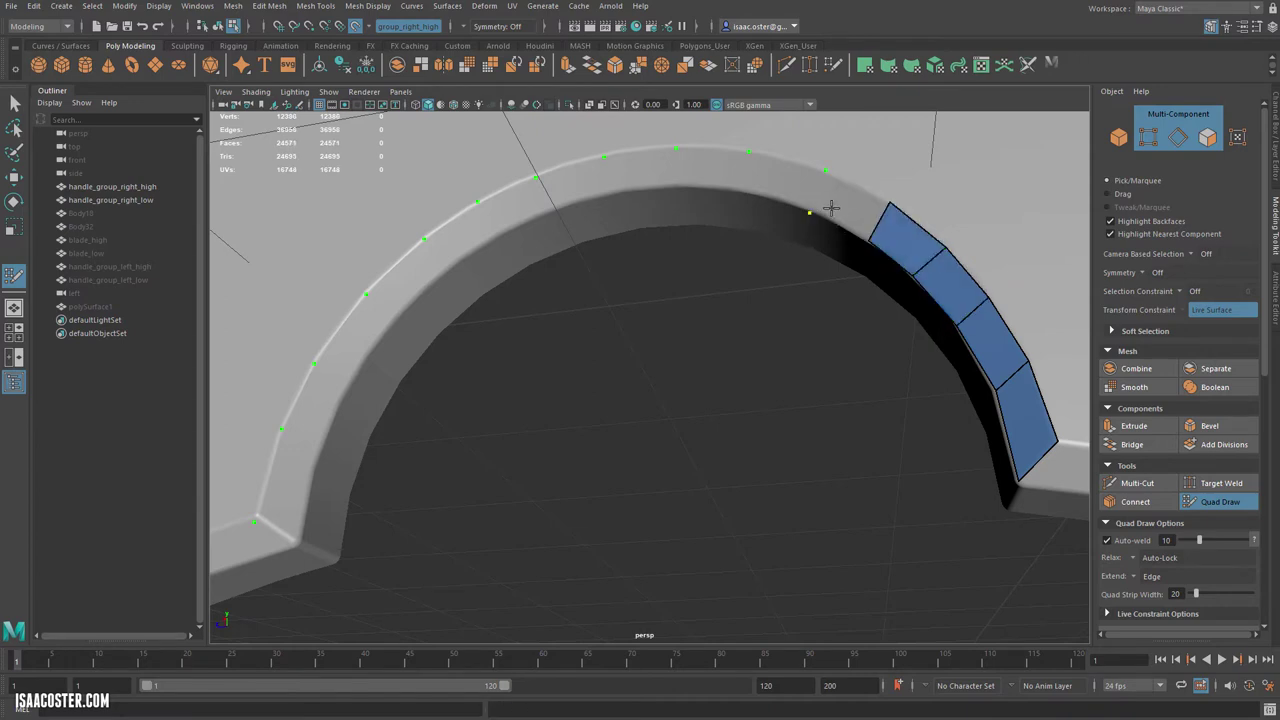
{"action": "left_click", "coordinate": [833, 205], "text": "shift"}
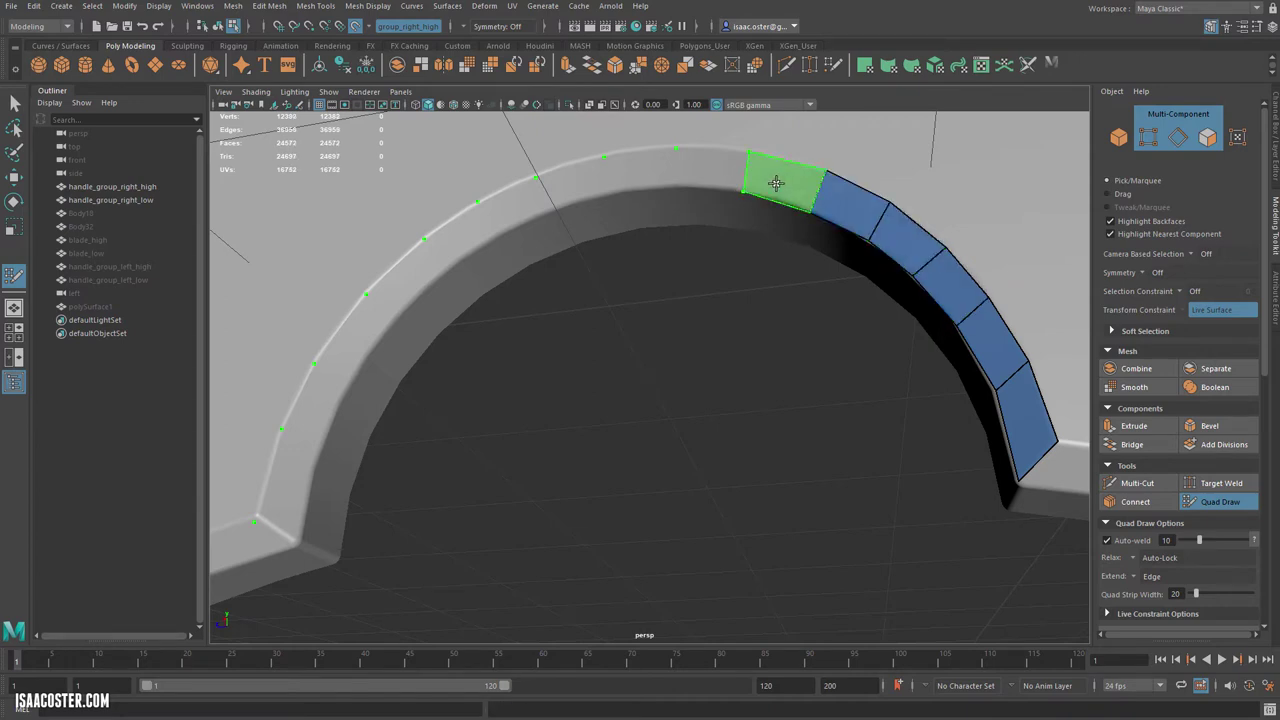
{"action": "left_click", "coordinate": [775, 185], "text": "shift"}
{"action": "left_click", "coordinate": [714, 168], "text": "shift"}
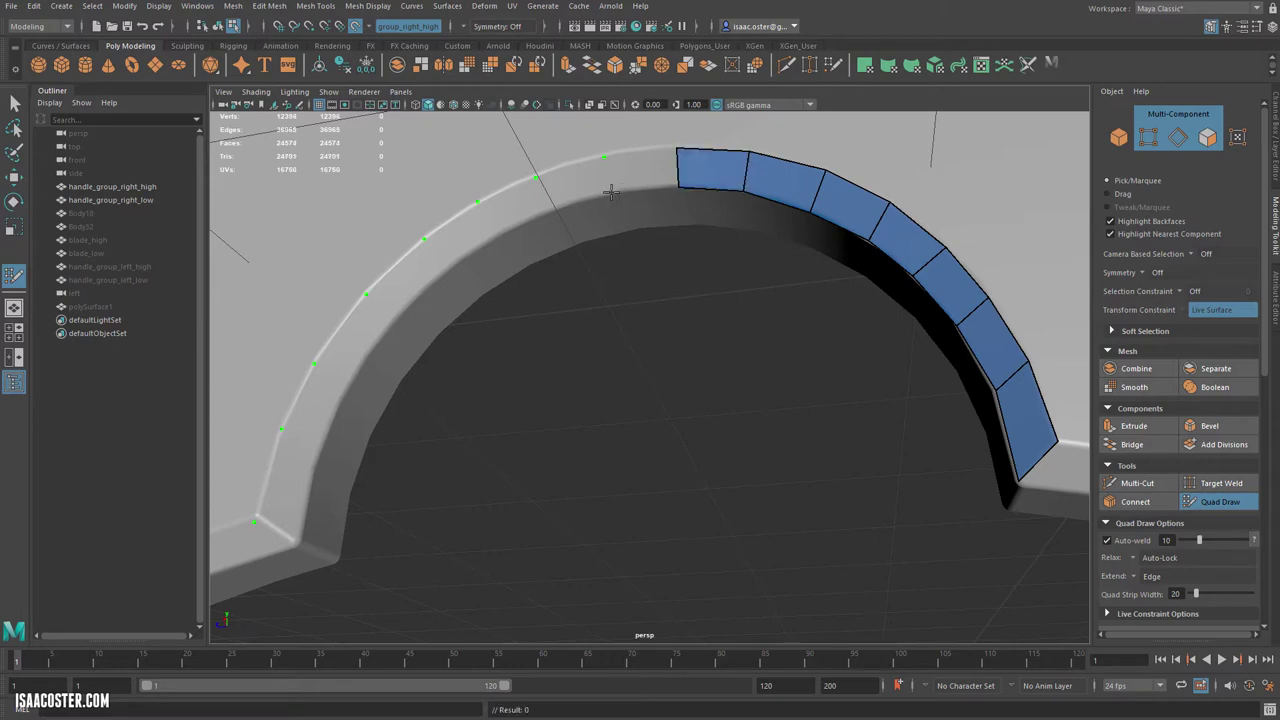
- Fill three more quads left of the arch's crown and nudge an outer vertex of the strip onto the bevel edge
{"action": "left_click", "coordinate": [638, 173], "text": "shift"}
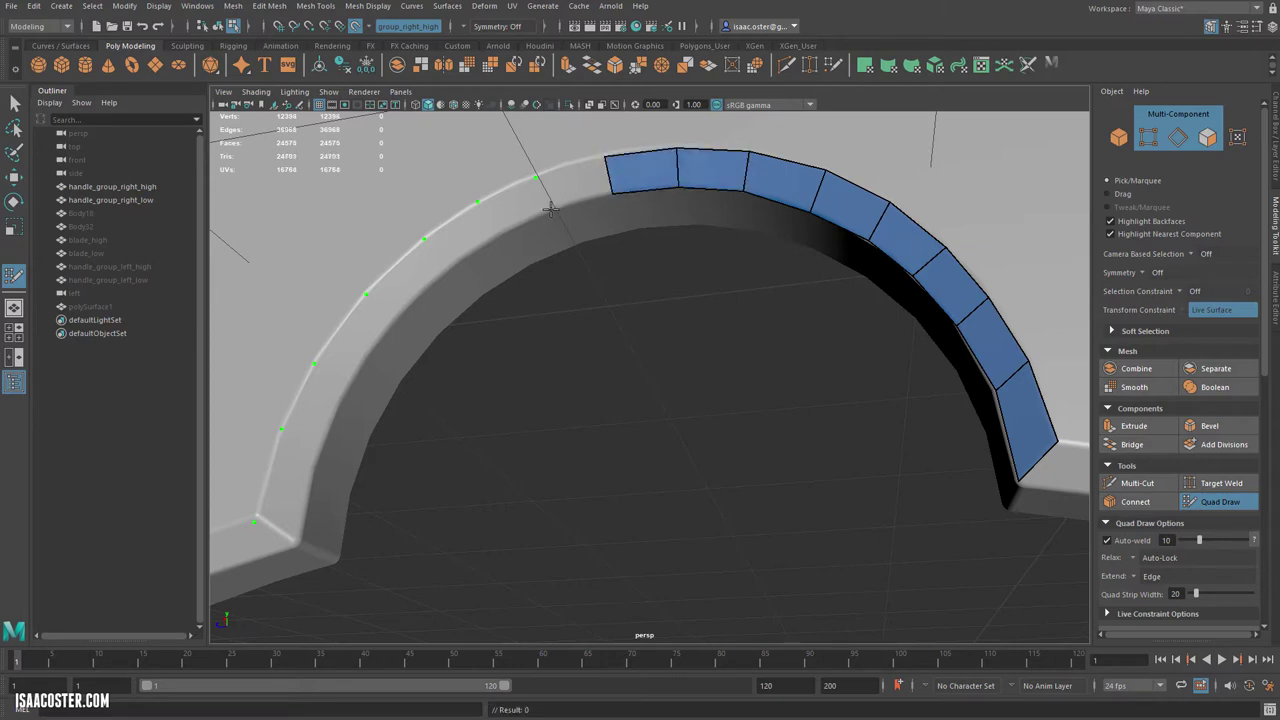
{"action": "left_click", "coordinate": [578, 193], "text": "shift"}
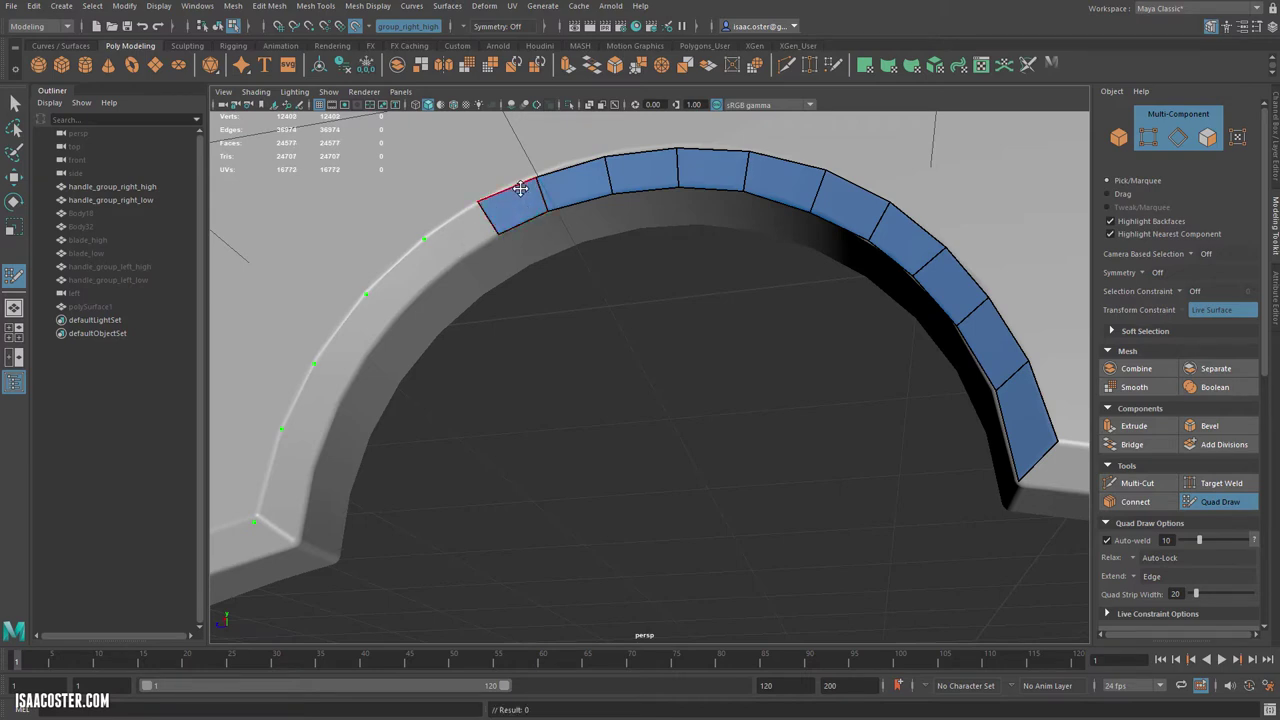
{"action": "left_click", "coordinate": [485, 215], "text": "shift"}
{"action": "left_click_drag", "start_coordinate": [472, 249], "coordinate": [484, 246], "text": "alt"}
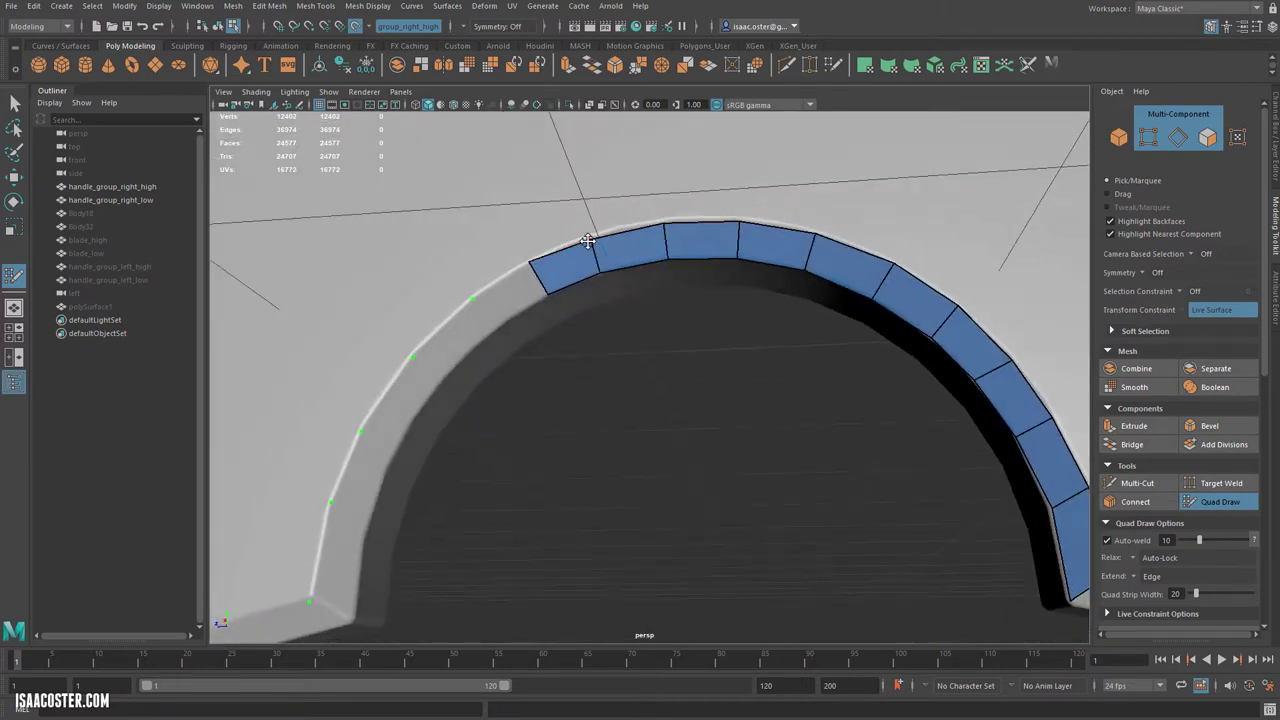
{"action": "left_click_drag", "start_coordinate": [590, 240], "coordinate": [584, 239]}
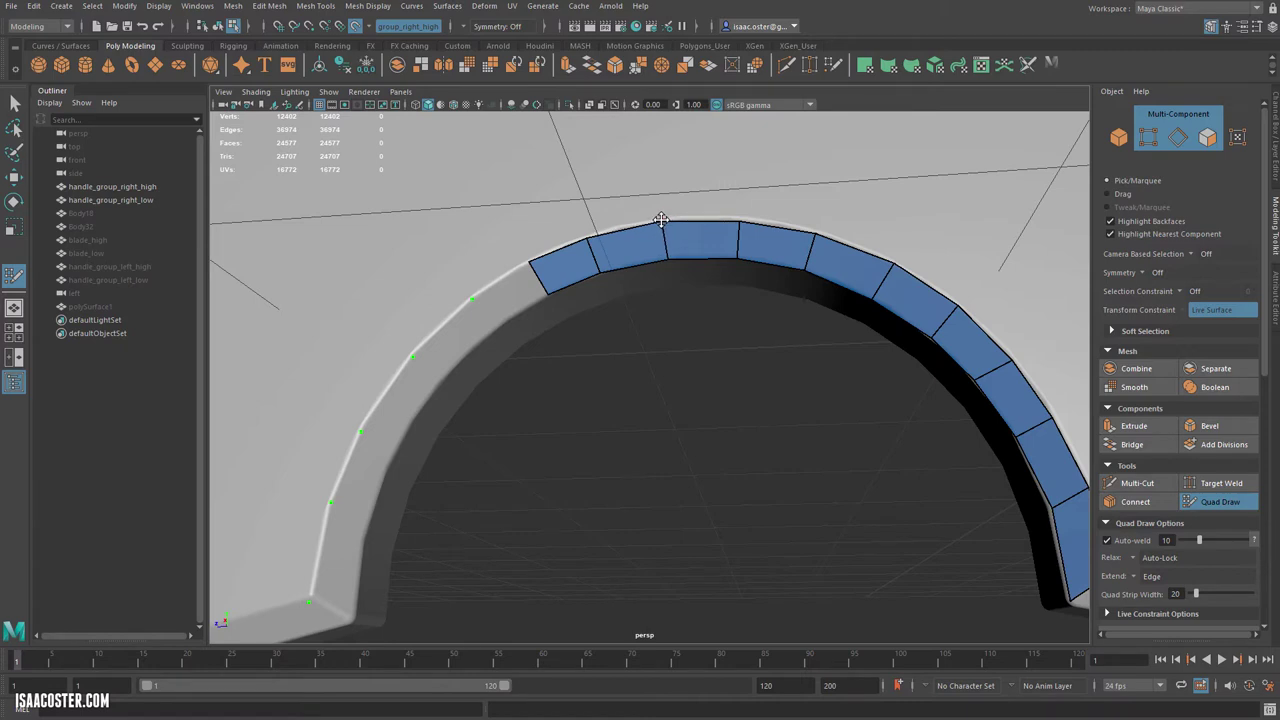
{"action": "left_click_drag", "start_coordinate": [571, 303], "coordinate": [570, 308], "text": "alt"}
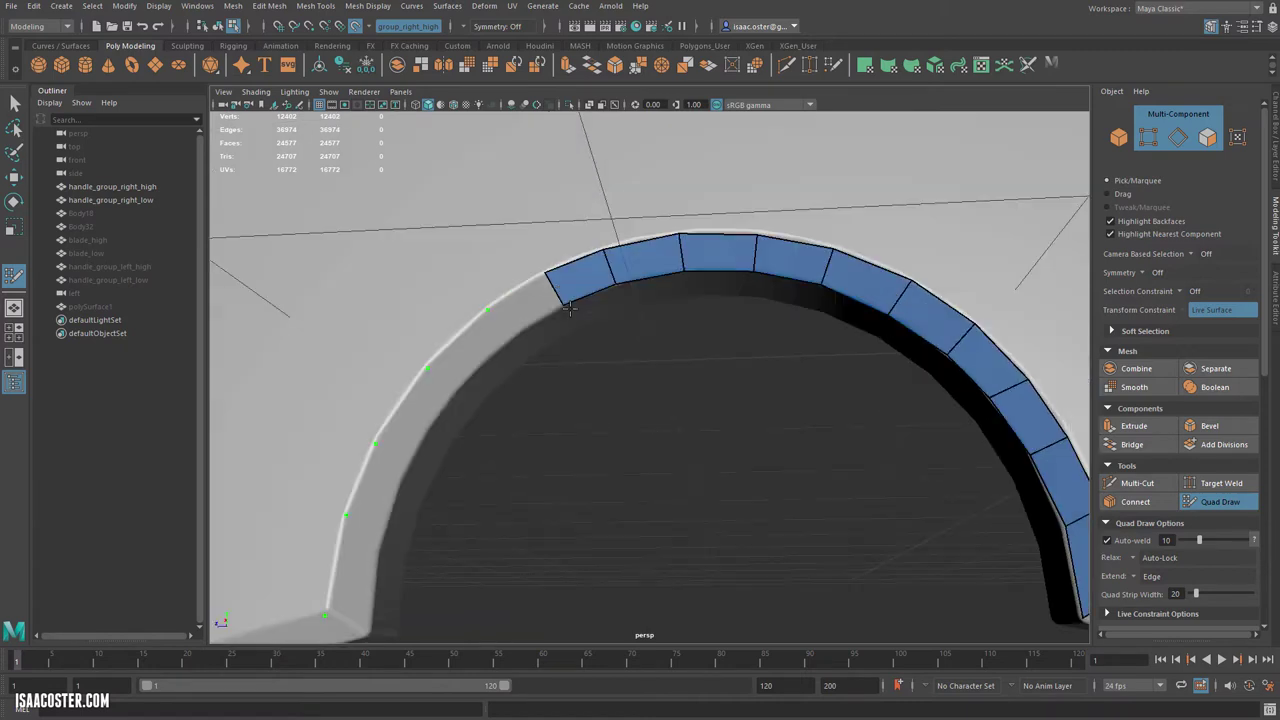
- Complete the bevel strip with five quads running down to the arch's left corner
{"action": "left_click", "coordinate": [512, 308], "text": "shift"}
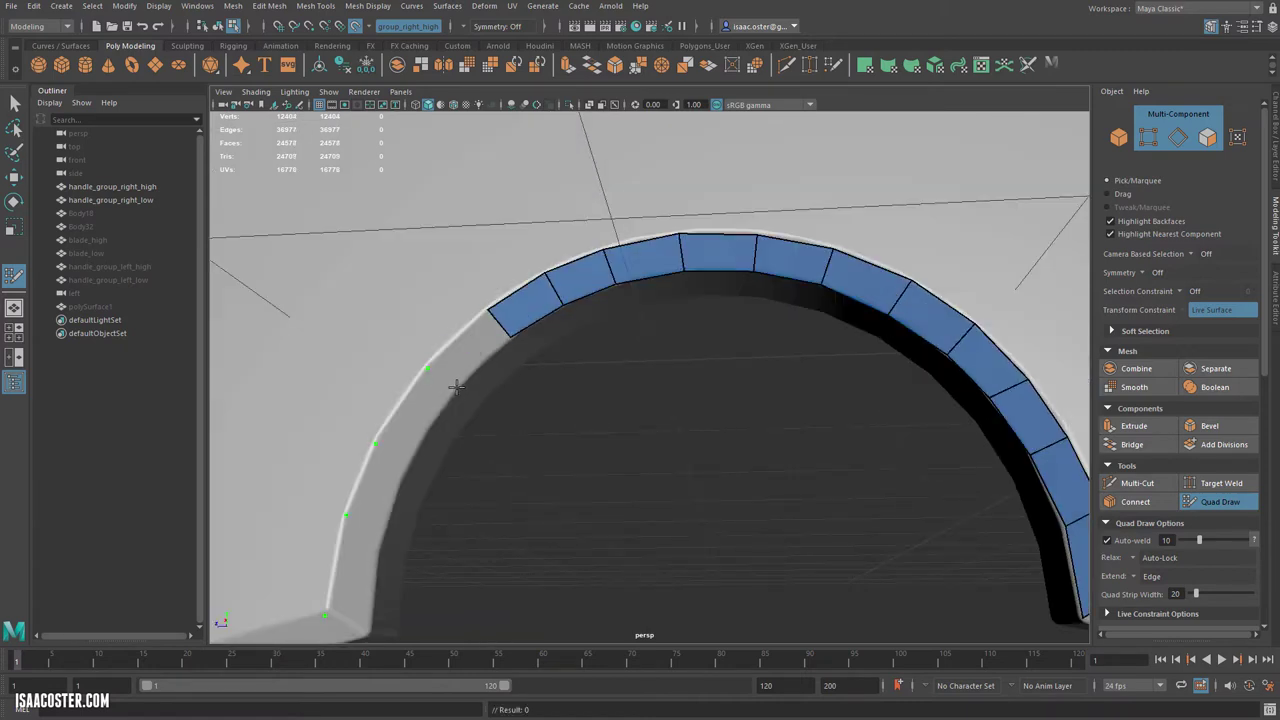
{"action": "left_click", "coordinate": [434, 405], "text": "shift"}
{"action": "left_click", "coordinate": [400, 420], "text": "shift"}
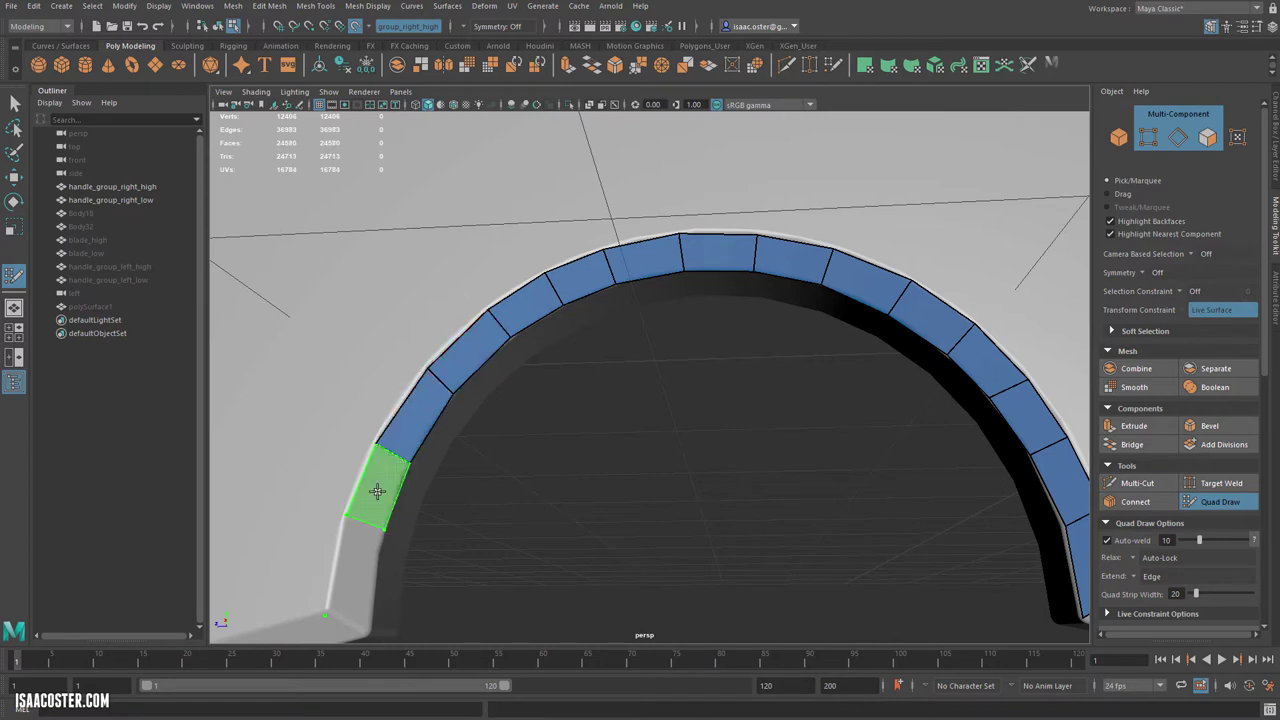
{"action": "left_click", "coordinate": [375, 514], "text": "shift"}
{"action": "left_click", "coordinate": [358, 590], "text": "shift"}
{"action": "scroll", "coordinate": [550, 475], "scroll_direction": "down", "scroll_amount": 4}
{"action": "scroll", "coordinate": [540, 464], "scroll_direction": "down", "scroll_amount": 5}
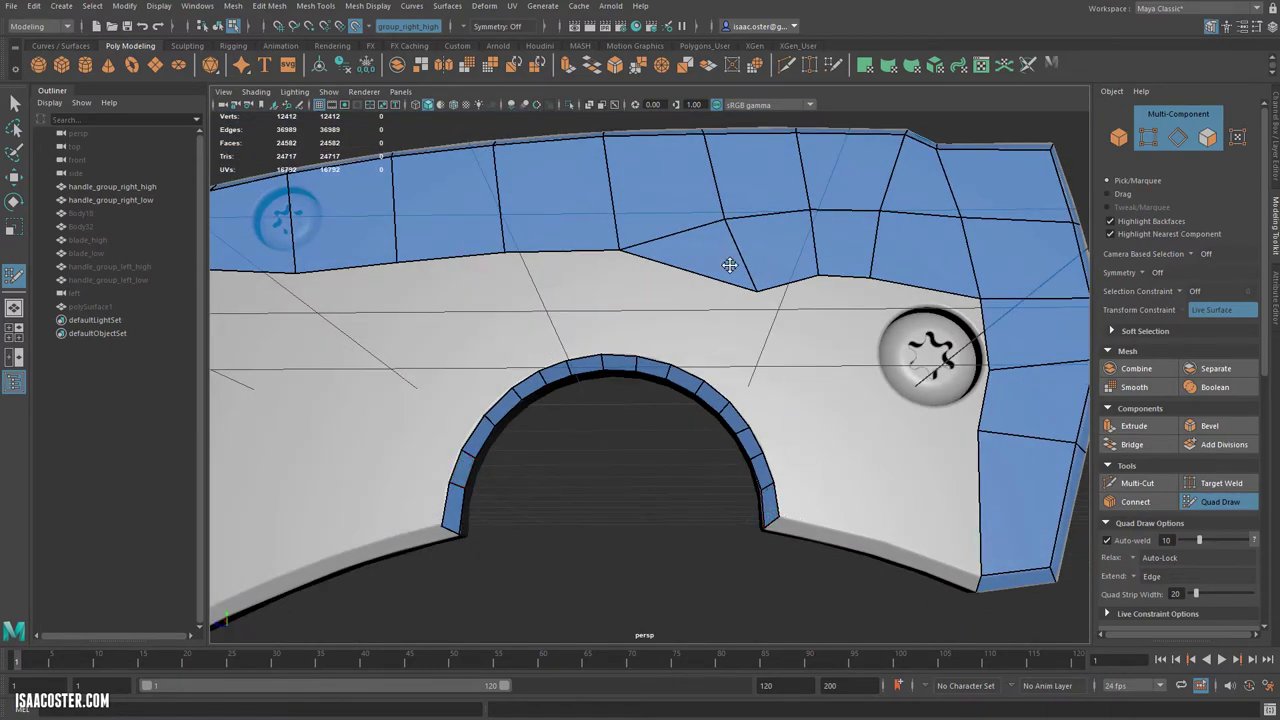
- Fill the bevel and underside of the handle's bottom edge with two quads, starting from the right end toward the arch
{"action": "middle_click_drag", "start_coordinate": [865, 374], "coordinate": [727, 347], "text": "alt"}
{"action": "left_click_drag", "start_coordinate": [845, 398], "coordinate": [844, 416]}
{"action": "left_click_drag", "start_coordinate": [737, 495], "coordinate": [735, 497], "text": "alt"}
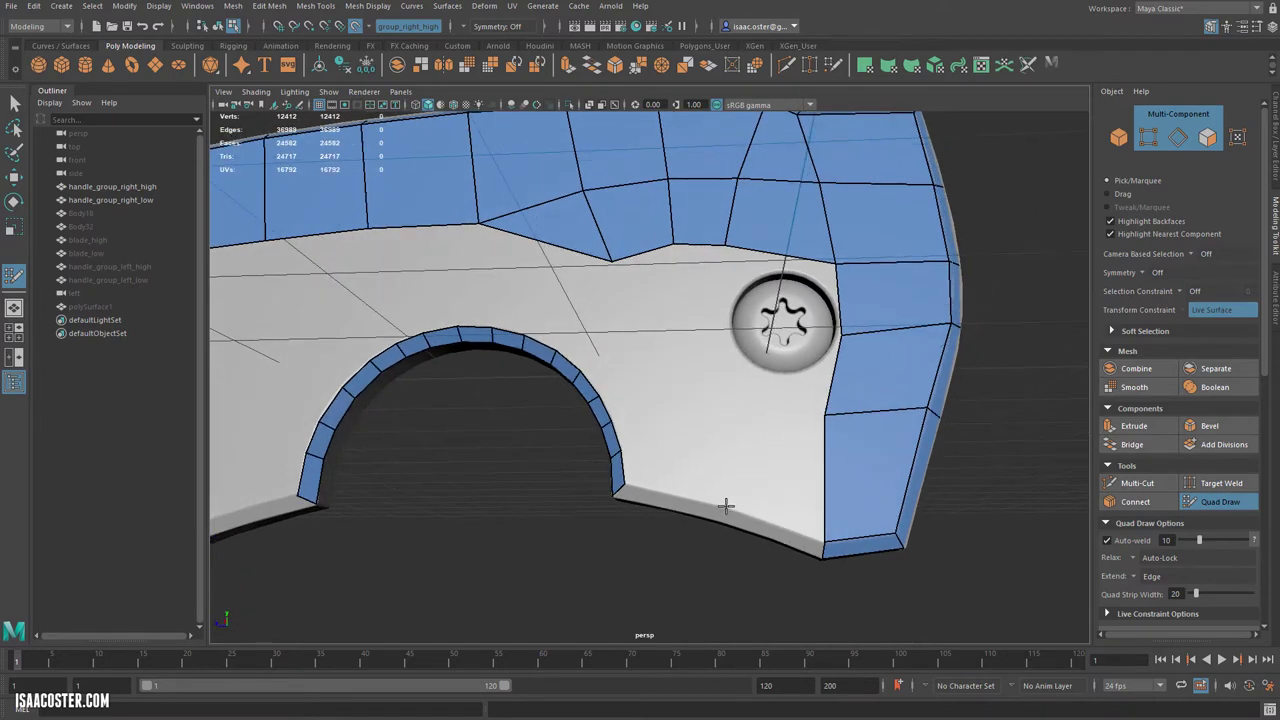
{"action": "right_click_drag", "start_coordinate": [701, 555], "coordinate": [752, 606], "text": "alt"}
{"action": "left_click_drag", "start_coordinate": [752, 606], "coordinate": [736, 465], "text": "alt"}
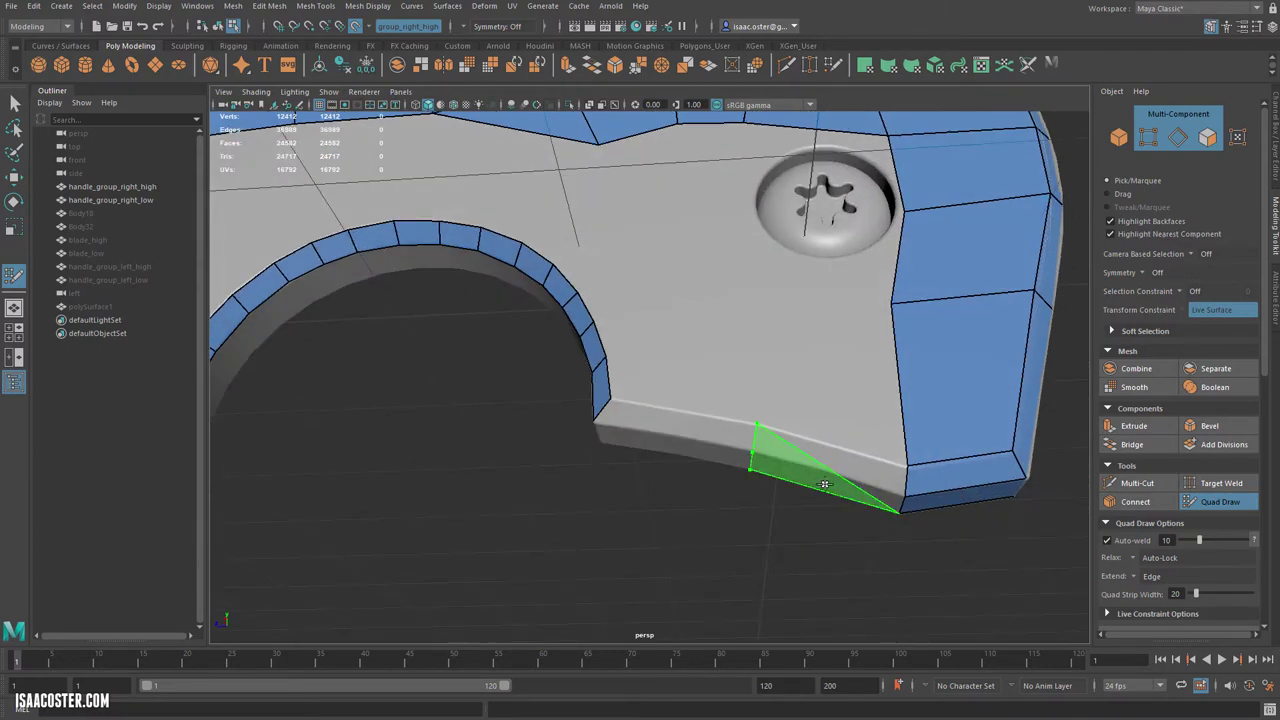
{"action": "left_click", "coordinate": [820, 484], "text": "shift"}
- Close the remaining underside and bevel gap up to the arch's right corner with two quads
{"action": "left_click_drag", "start_coordinate": [648, 453], "coordinate": [752, 397], "text": "alt"}
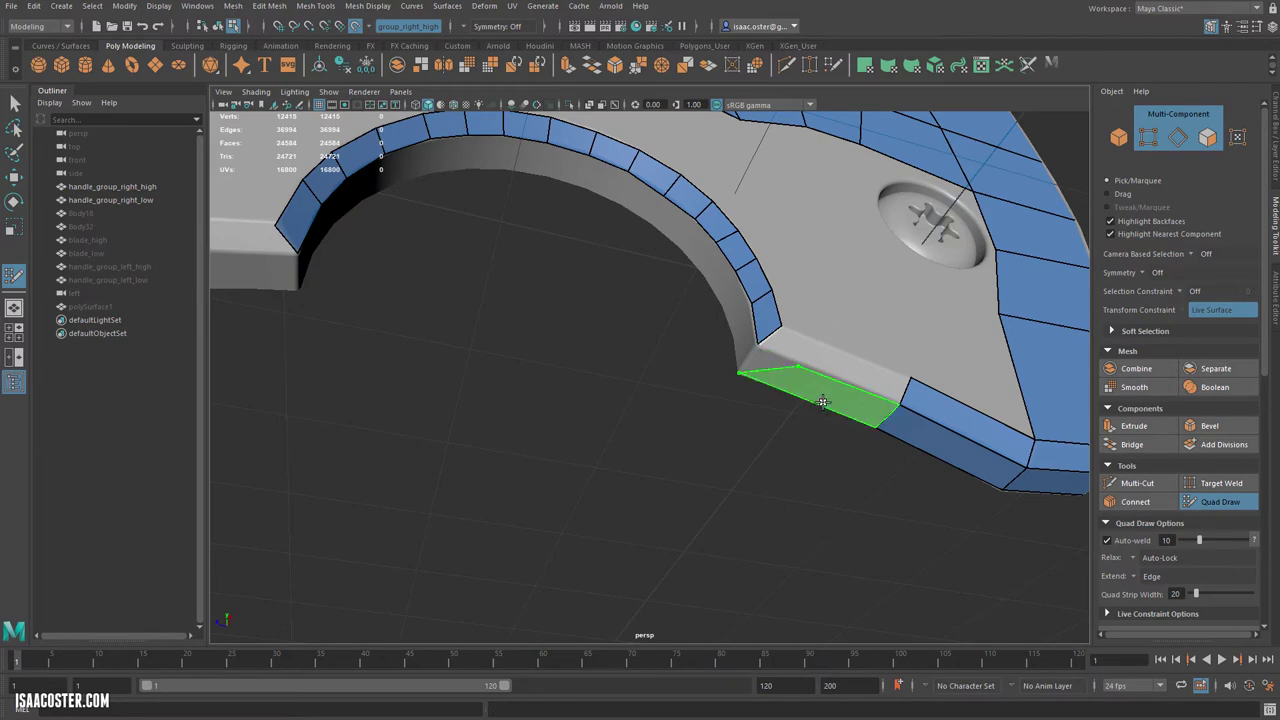
{"action": "left_click", "coordinate": [796, 369], "text": "shift"}
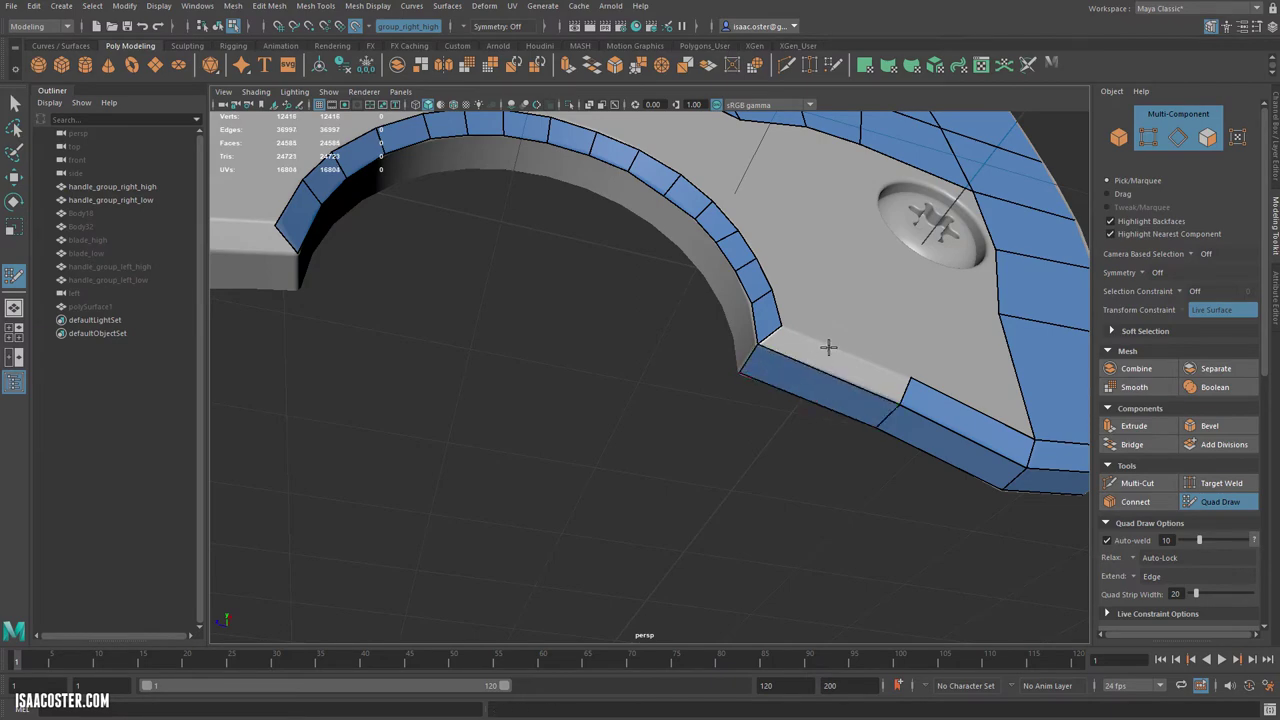
{"action": "left_click", "coordinate": [832, 354], "text": "shift"}
- Place a point on the flat face above the bottom bevel and fill two quads between the arch and the right border
{"action": "mouse_move", "coordinate": [748, 432]}
{"action": "left_mouse_down", "text": "alt"}
{"action": "mouse_move", "coordinate": [757, 443]}
{"action": "mouse_move", "coordinate": [683, 471]}
{"action": "left_mouse_up", "text": "alt"}
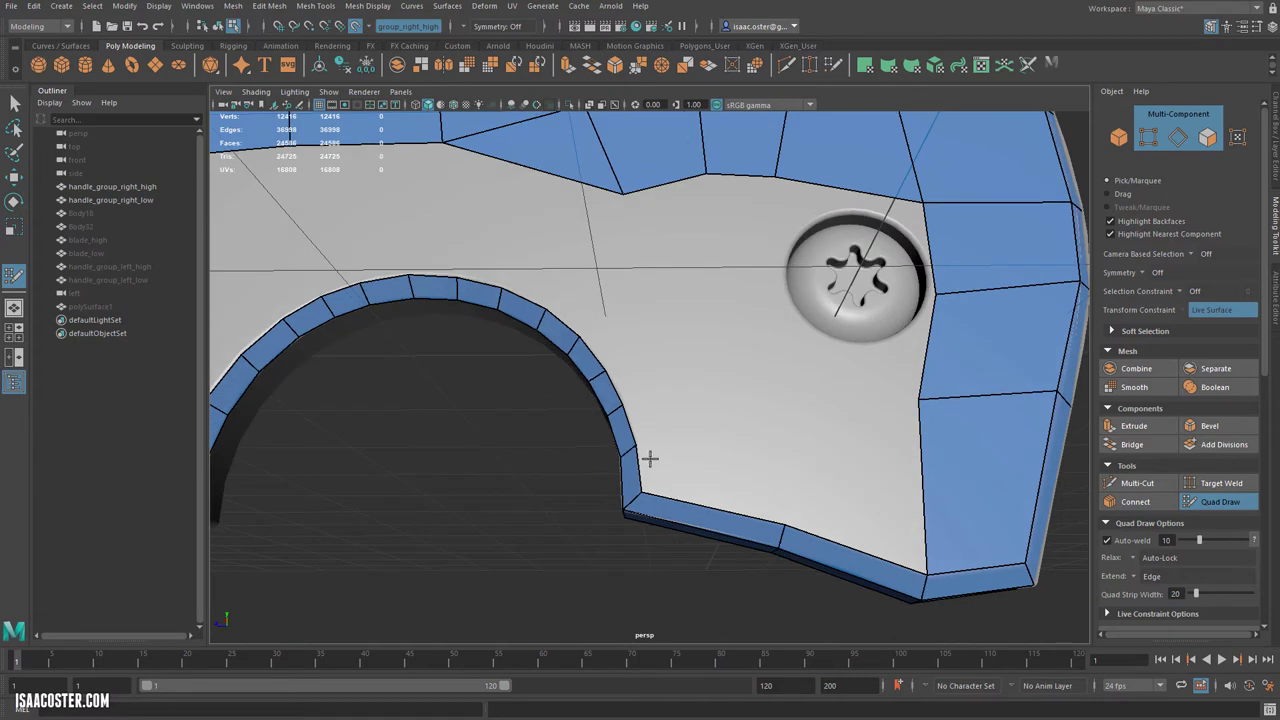
{"action": "left_click", "coordinate": [792, 418]}
{"action": "left_click", "coordinate": [780, 457], "text": "shift"}
{"action": "left_click", "coordinate": [843, 463], "text": "shift"}
{"action": "left_click_drag", "start_coordinate": [768, 428], "coordinate": [738, 440], "text": "alt"}
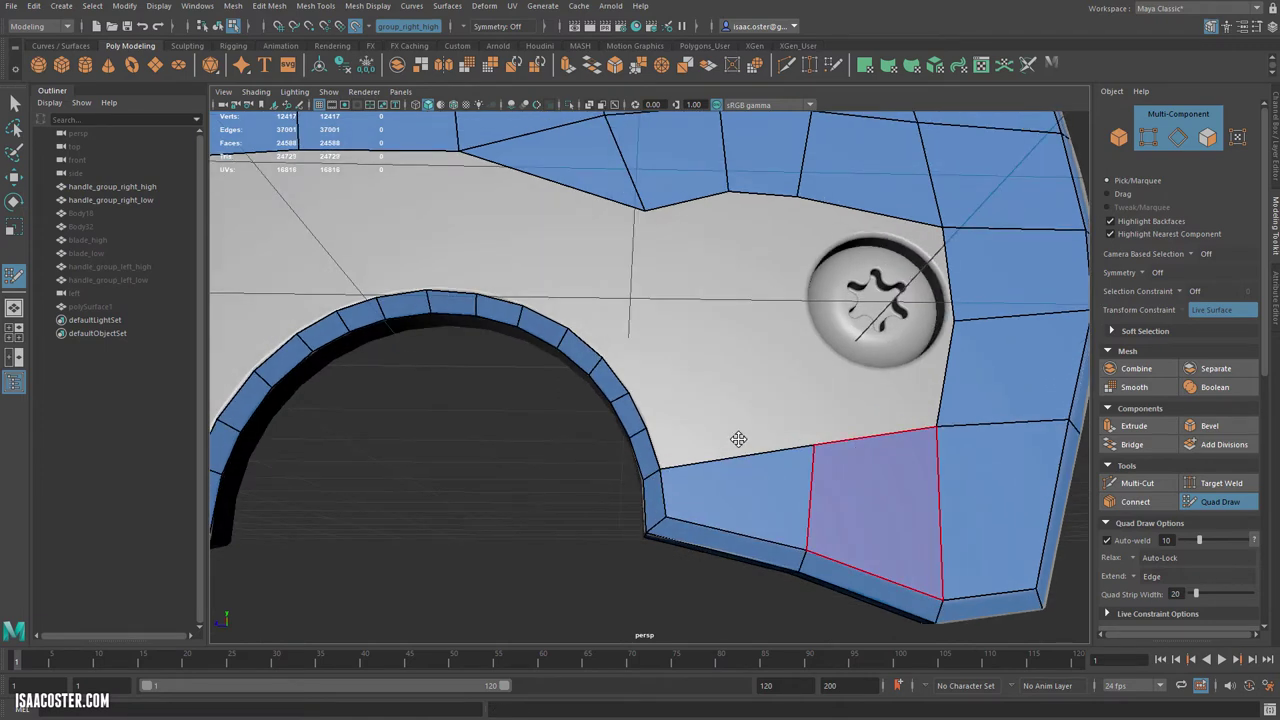
- Stack two quads up the arch's right side and weld their outer corners into a single vertex
{"action": "left_click", "coordinate": [791, 372]}
{"action": "left_click", "coordinate": [740, 429], "text": "shift"}
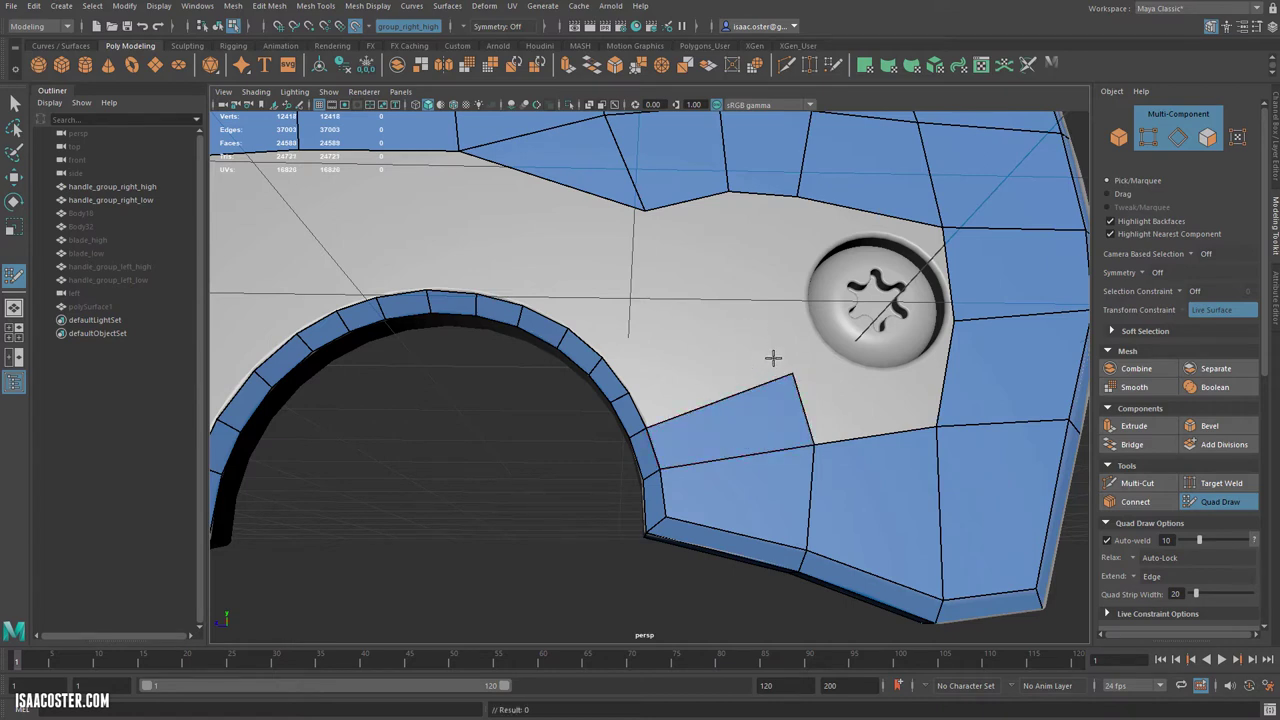
{"action": "left_click", "coordinate": [714, 386], "text": "shift"}
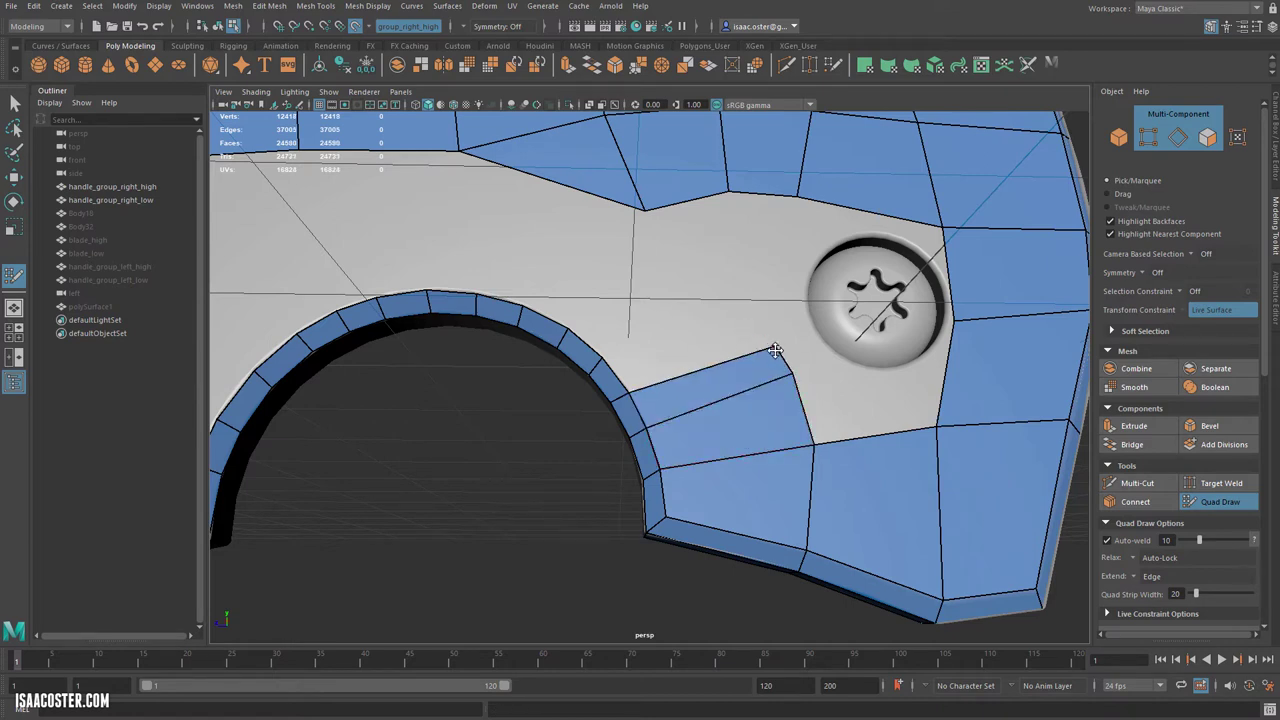
{"action": "left_click_drag", "start_coordinate": [790, 372], "coordinate": [785, 356]}
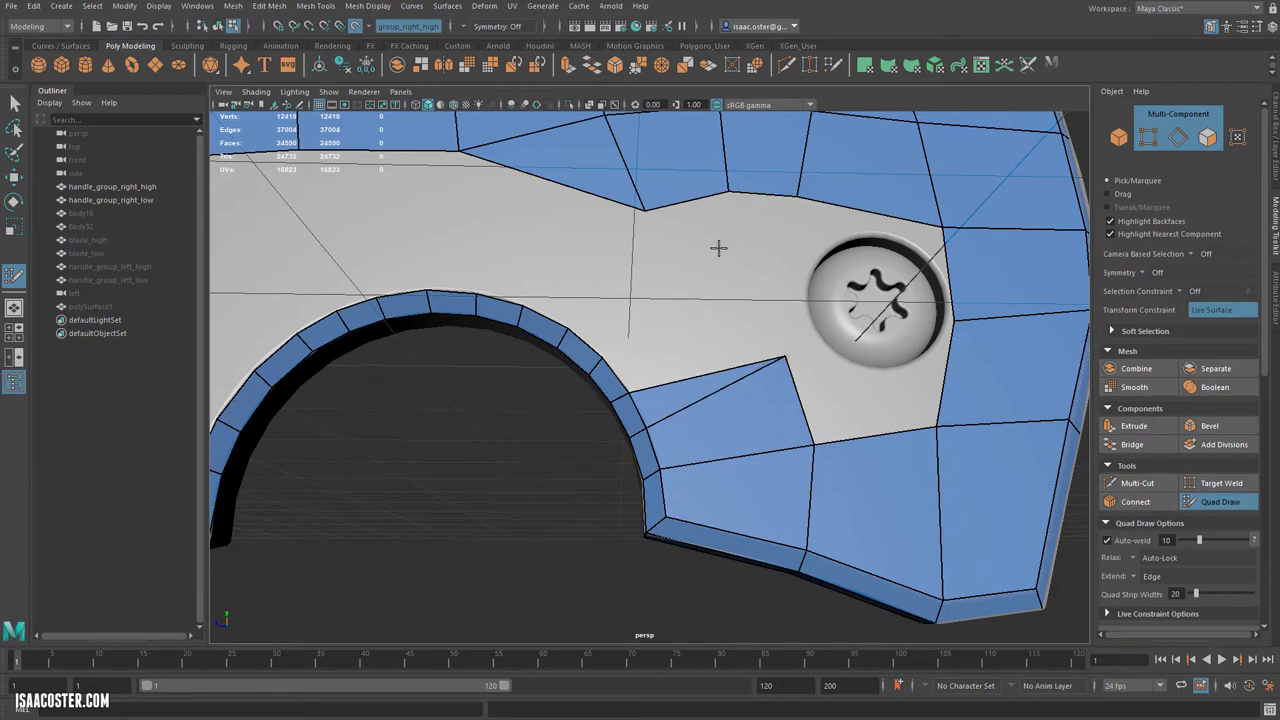
- Extend the band around the arch's upper right with two quads, joining it to the upper strip's lowest vertex
{"action": "left_click_drag", "start_coordinate": [474, 456], "coordinate": [494, 446], "text": "alt"}
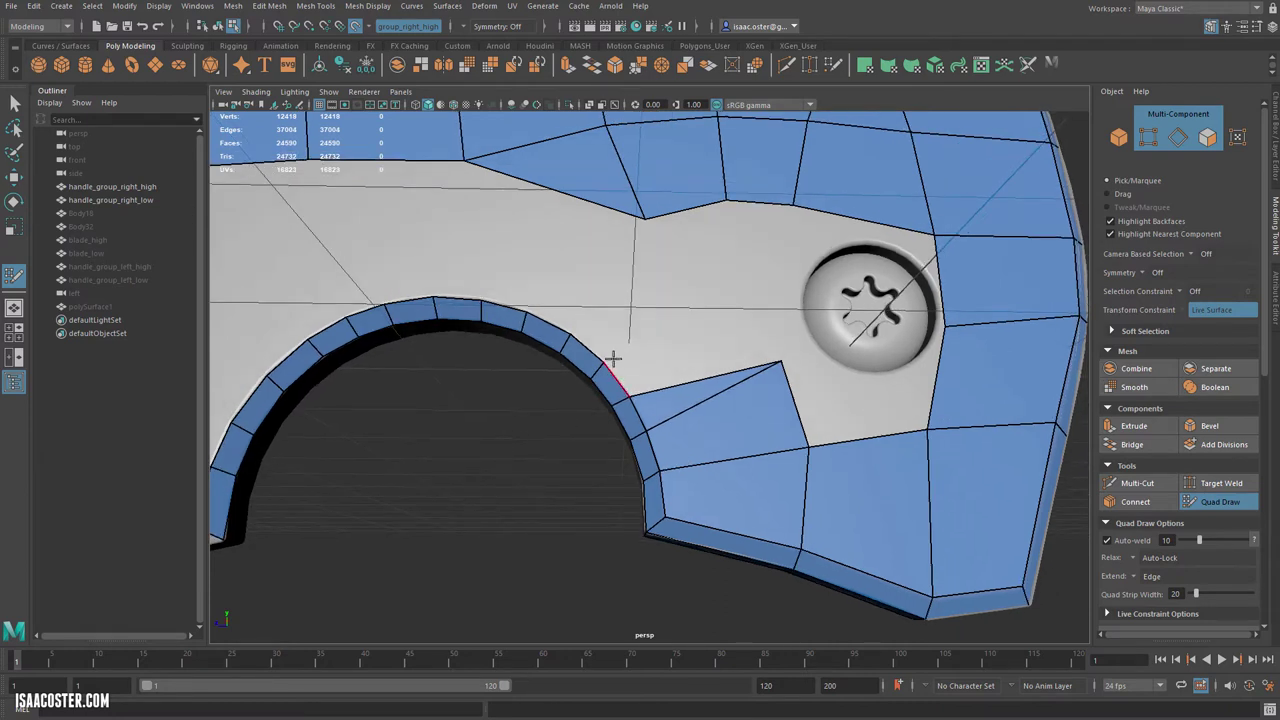
{"action": "left_click", "coordinate": [718, 282]}
{"action": "left_click", "coordinate": [695, 347], "text": "shift"}
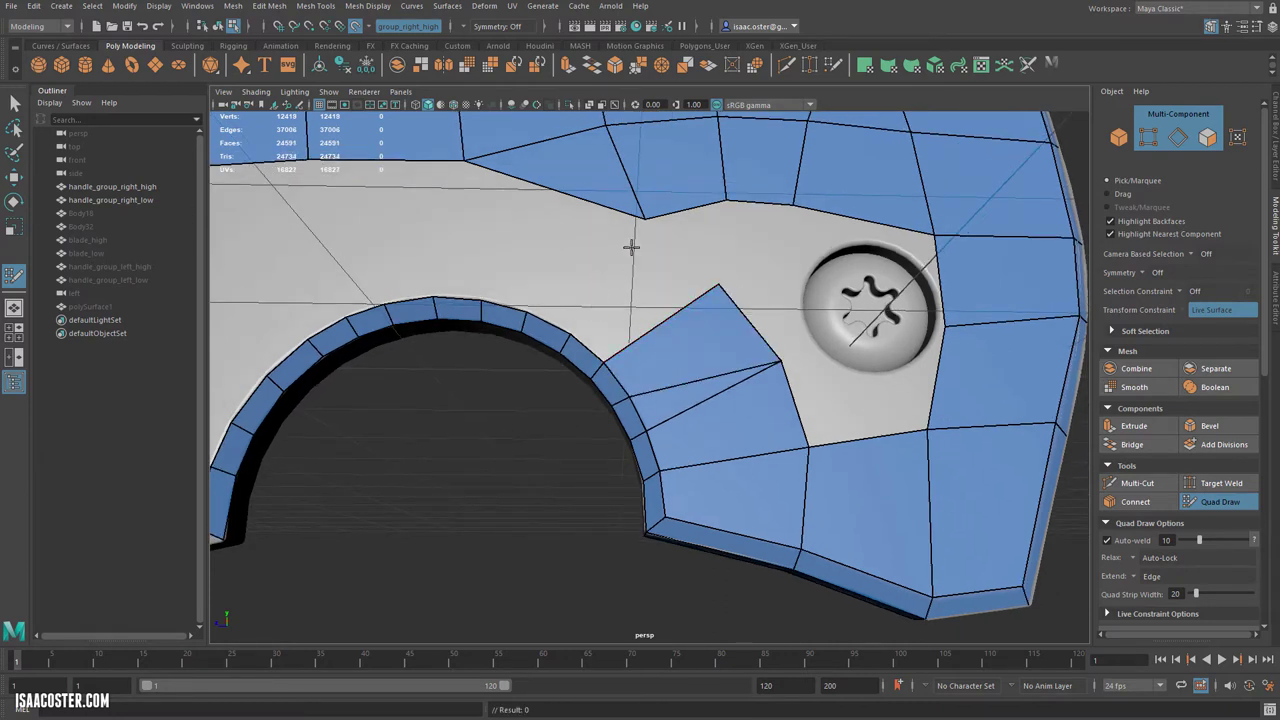
{"action": "left_click", "coordinate": [649, 275], "text": "shift"}
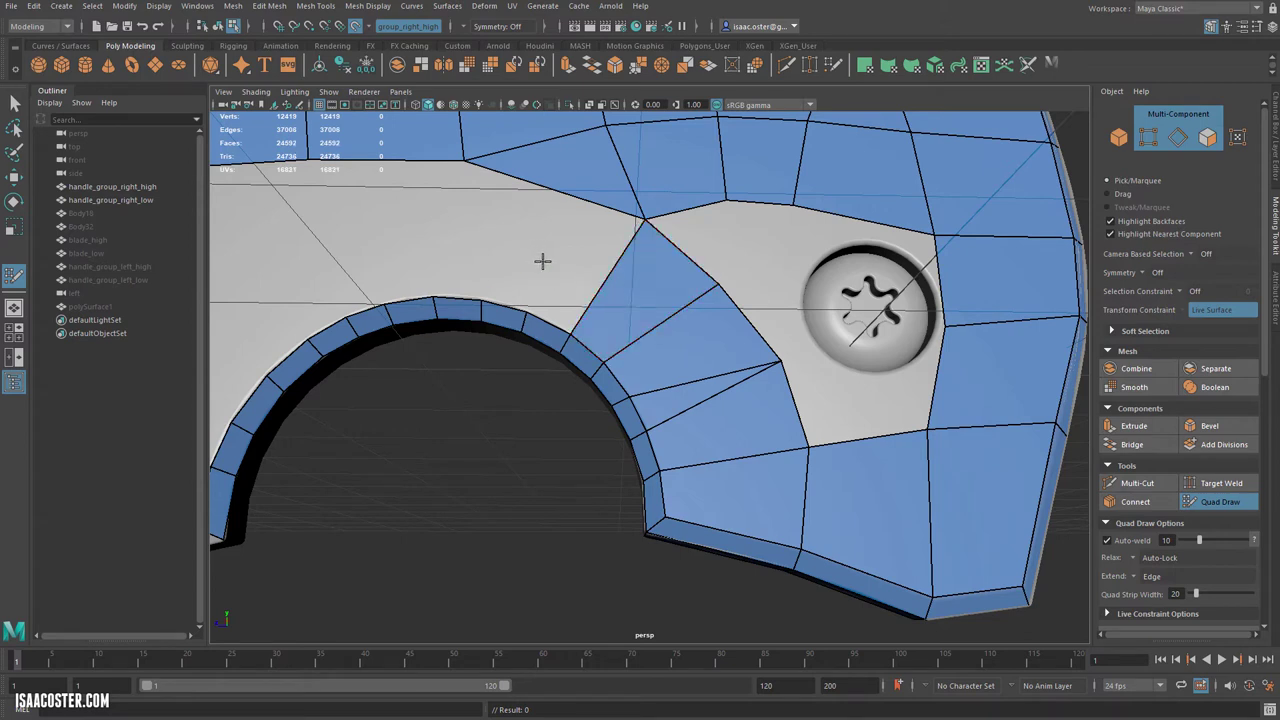
- Add another quad to the band toward the crown, undoing the misplaced fill, and move its free corner up and left
{"action": "left_click", "coordinate": [570, 238]}
{"action": "left_click", "coordinate": [569, 283], "text": "shift"}
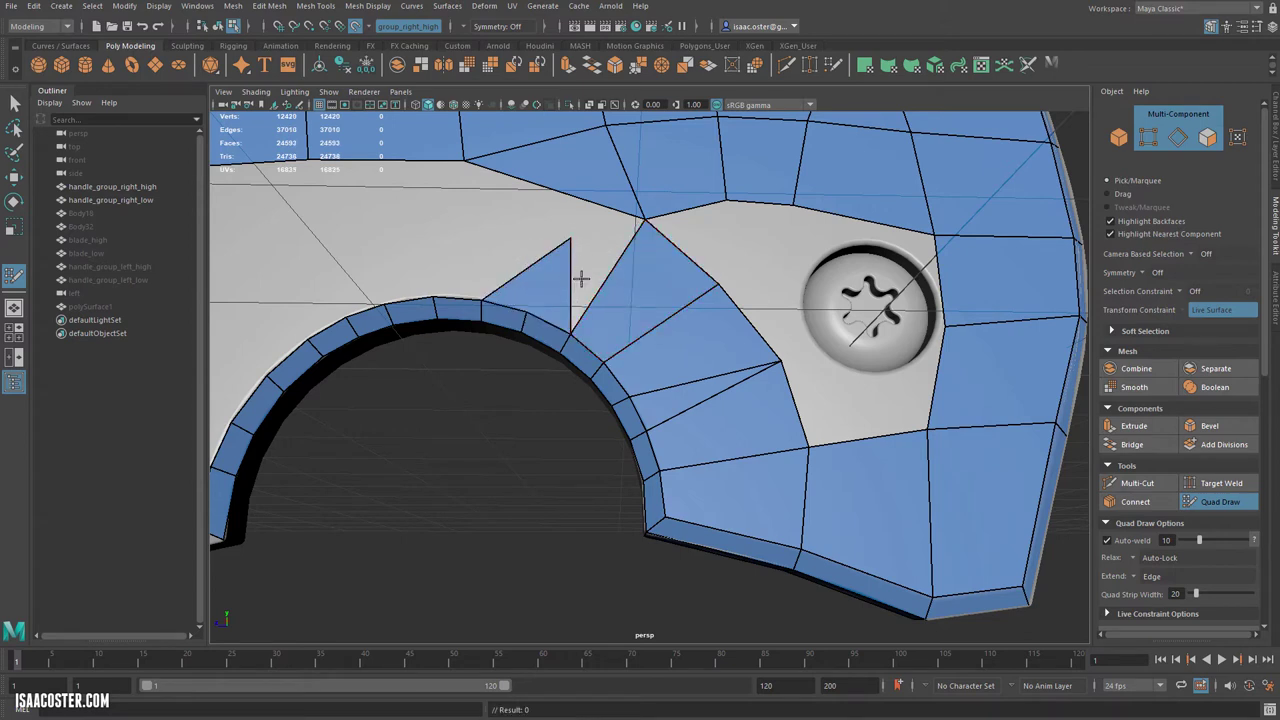
{"action": "key", "text": "ctrl+z"}
{"action": "left_click", "coordinate": [583, 278], "text": "shift"}
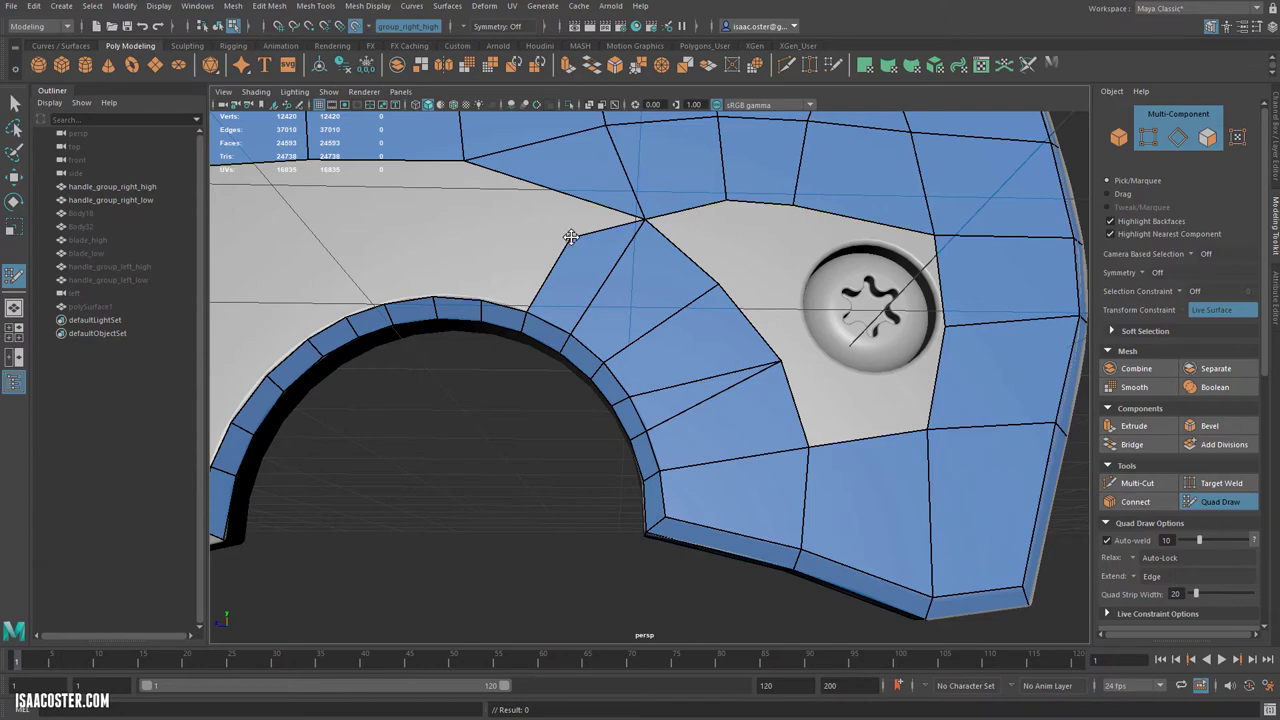
{"action": "mouse_move", "coordinate": [571, 237]}
{"action": "left_mouse_down"}
{"action": "mouse_move", "coordinate": [518, 204]}
{"action": "mouse_move", "coordinate": [535, 208]}
{"action": "left_mouse_up"}
{"action": "right_click_drag", "start_coordinate": [535, 208], "coordinate": [447, 214], "text": "alt"}
{"action": "middle_click_drag", "start_coordinate": [447, 214], "coordinate": [450, 307], "text": "alt"}
{"action": "right_click_drag", "start_coordinate": [450, 307], "coordinate": [522, 318], "text": "alt"}
{"action": "left_click_drag", "start_coordinate": [522, 318], "coordinate": [526, 277], "text": "alt"}
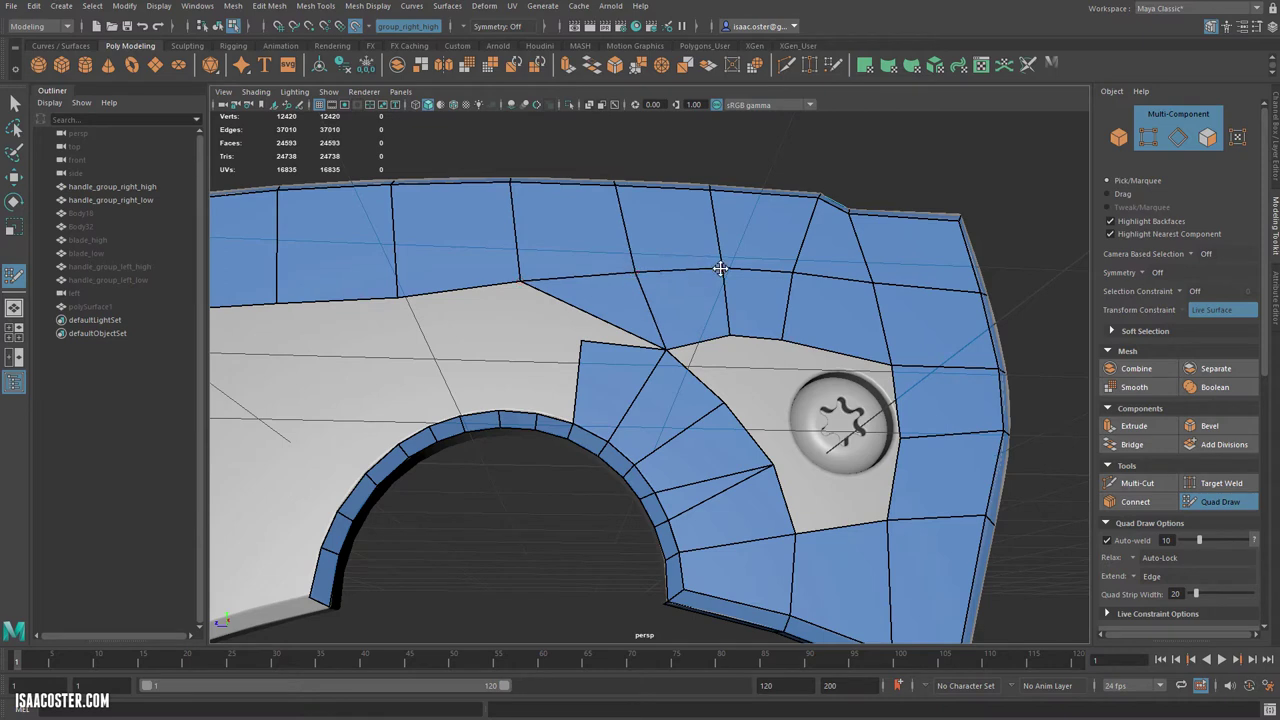
- Shift the upper strip's two vertices above the right screw hole to the right to even out the quad spacing
{"action": "left_click_drag", "start_coordinate": [792, 273], "coordinate": [796, 277]}
{"action": "left_click_drag", "start_coordinate": [783, 339], "coordinate": [811, 347]}
{"action": "left_click_drag", "start_coordinate": [796, 280], "coordinate": [808, 277]}
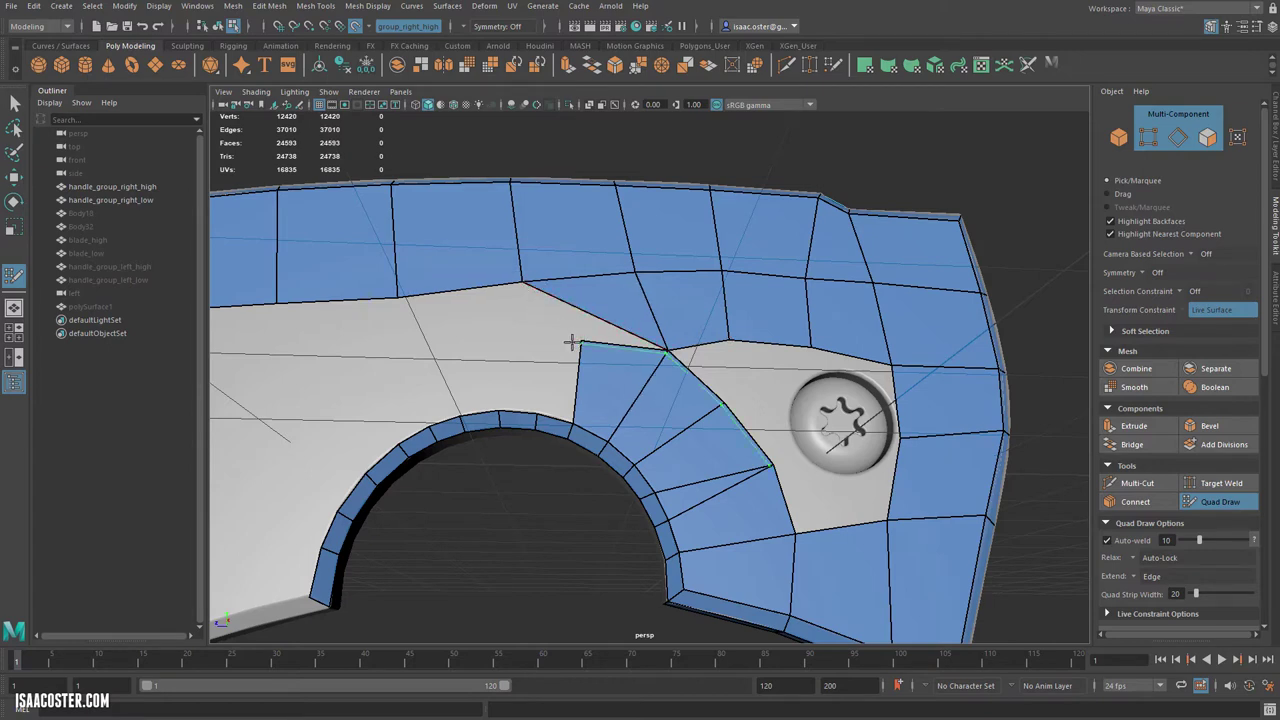
- Fill a triangle beside the band's last quad at the crown and move its outer vertex left above the crown
{"action": "left_click_drag", "start_coordinate": [522, 349], "coordinate": [527, 363], "text": "alt"}
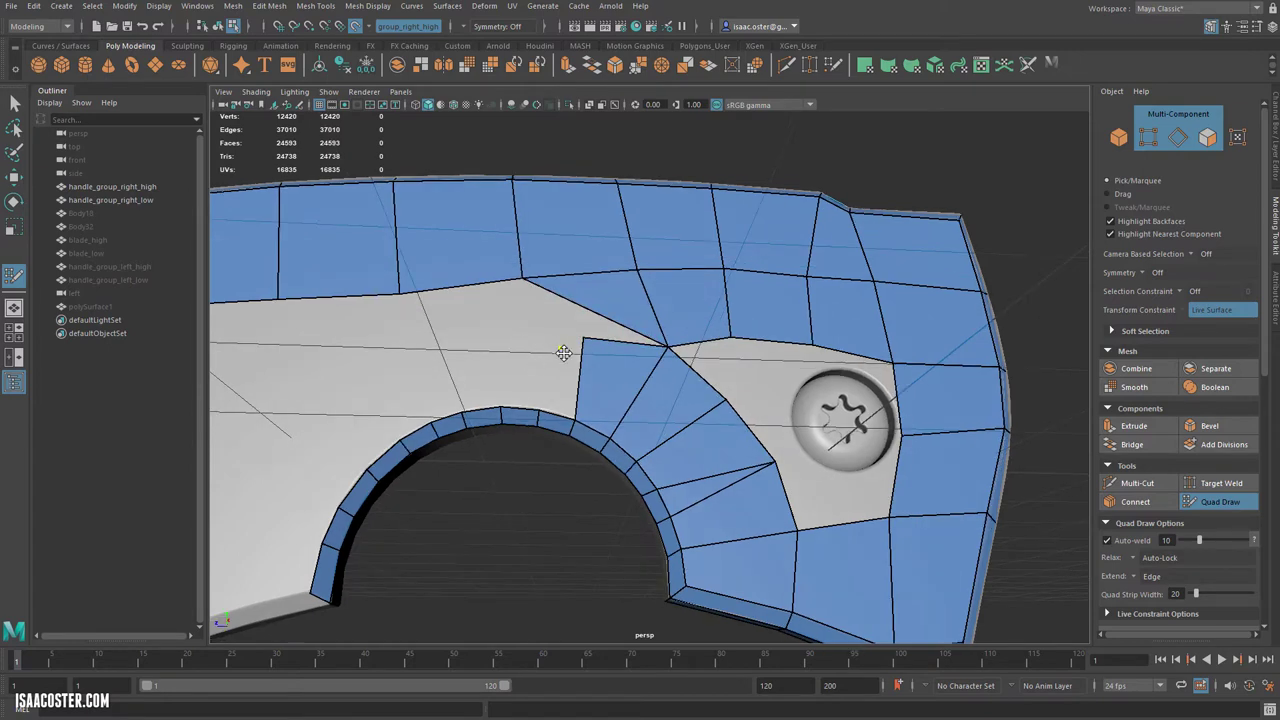
{"action": "left_click", "coordinate": [563, 368], "text": "shift"}
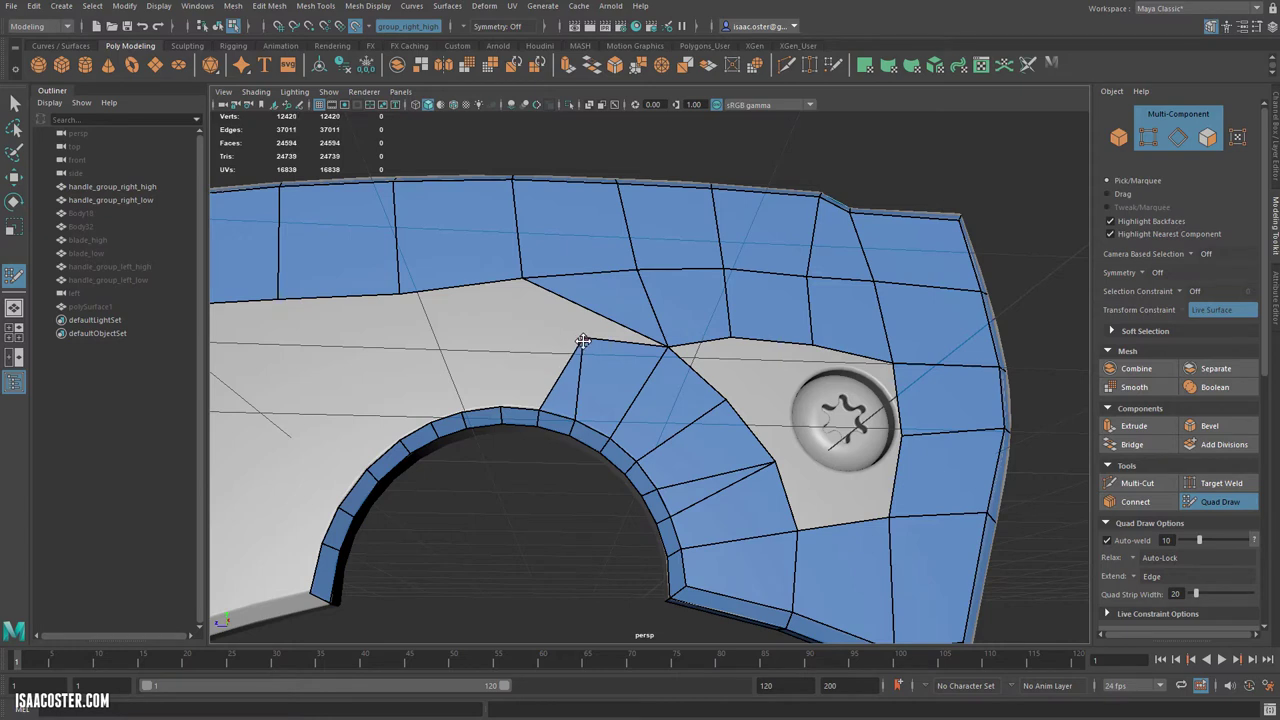
{"action": "left_click_drag", "start_coordinate": [583, 341], "coordinate": [540, 343]}
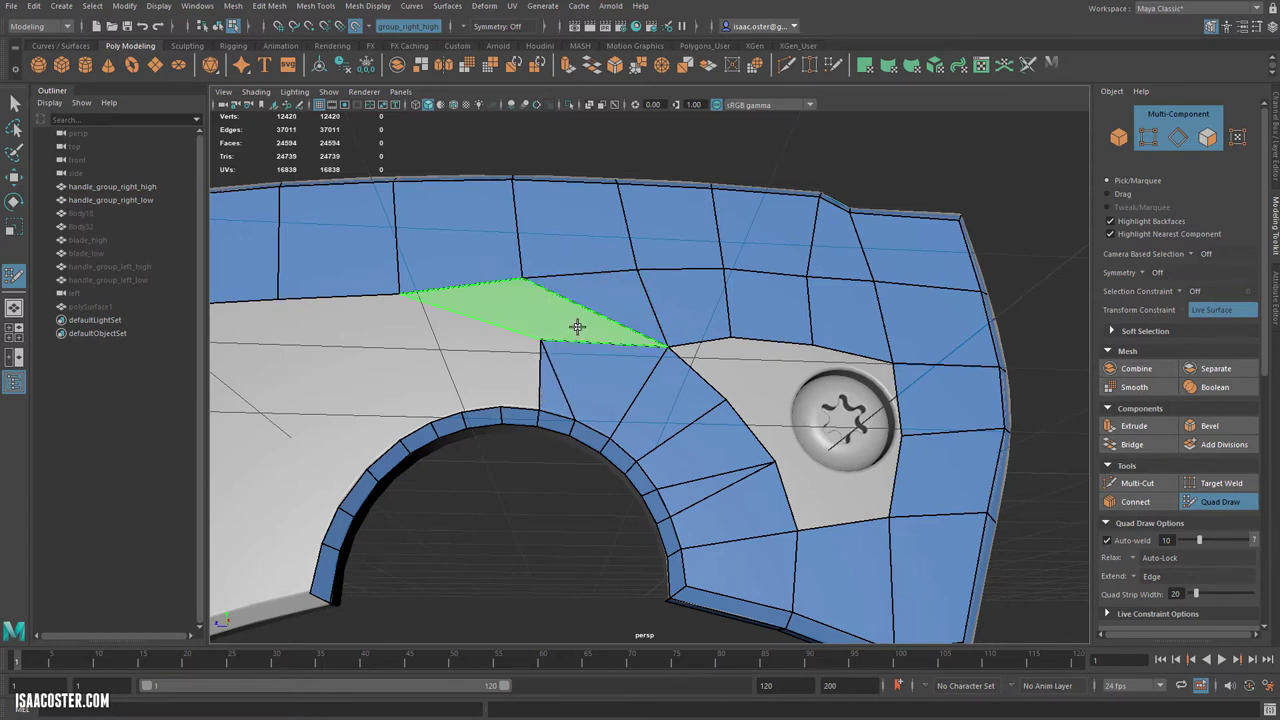
- Delete the upper strip's triangular face above the arch and use Quad Draw to fill the gap down to the band with a quad
{"action": "key", "text": "w"}
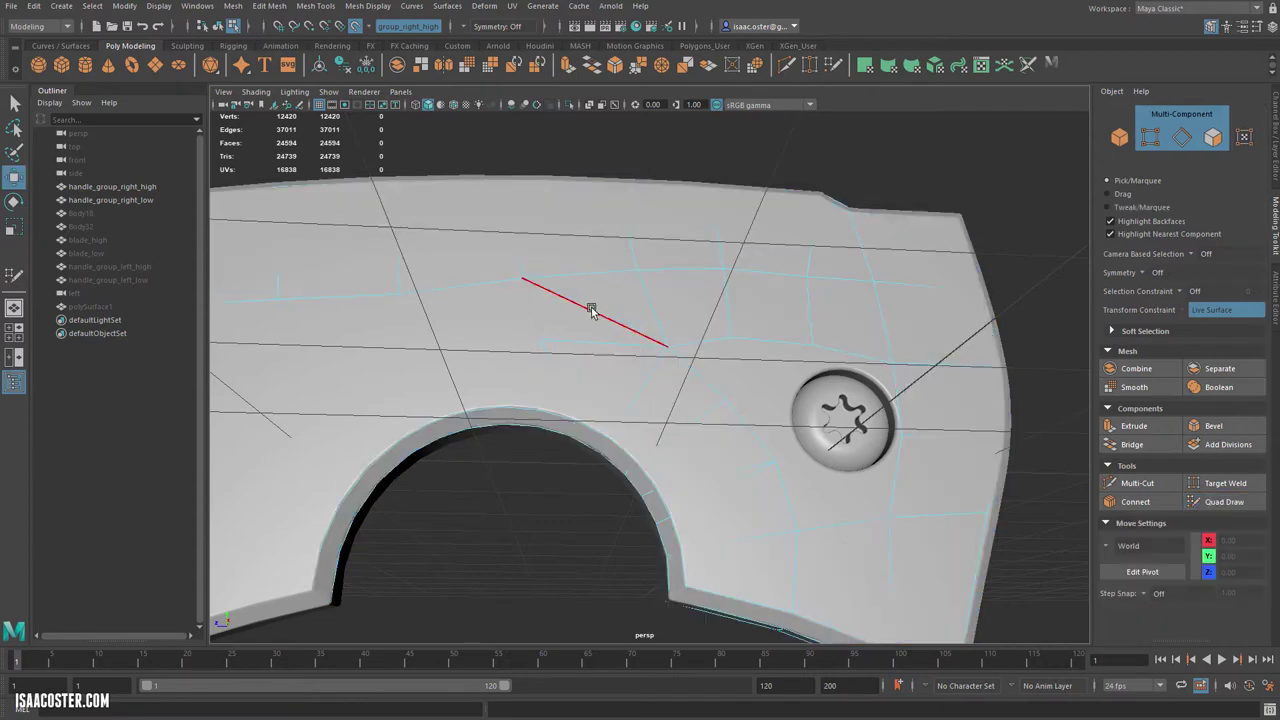
{"action": "left_click", "coordinate": [605, 298]}
{"action": "key", "text": "Delete"}
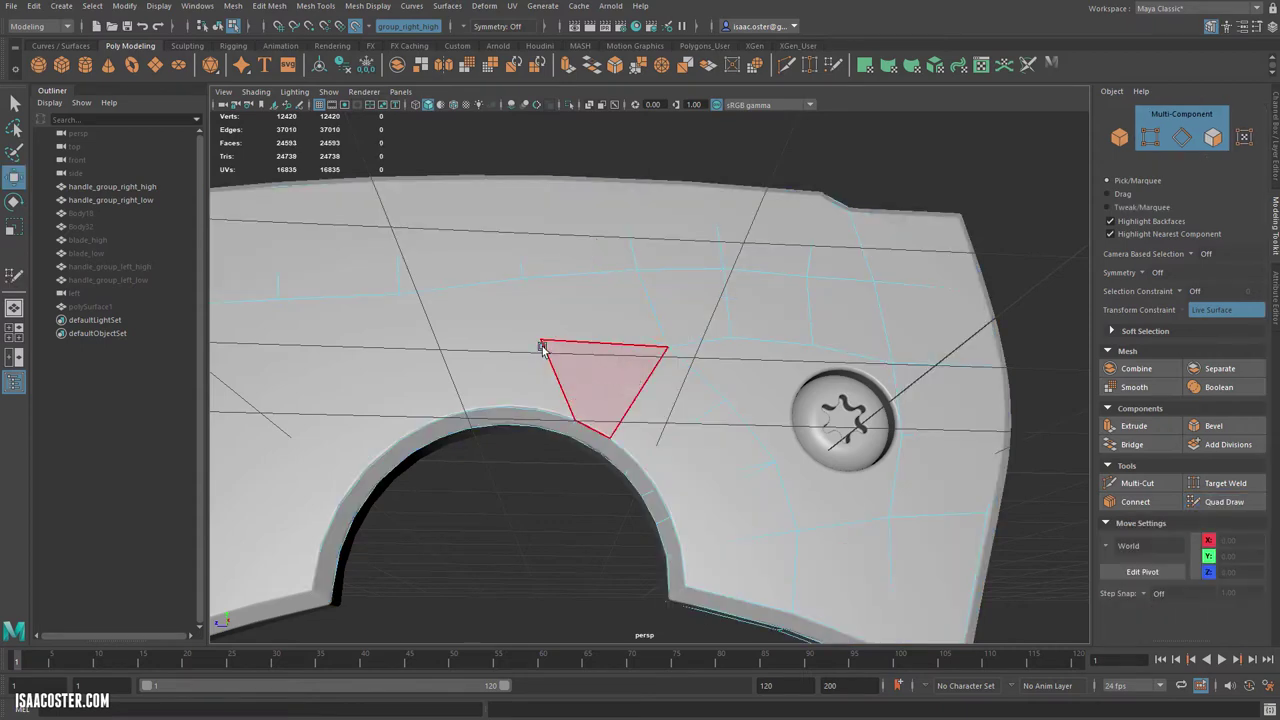
{"action": "left_click", "coordinate": [1222, 501]}
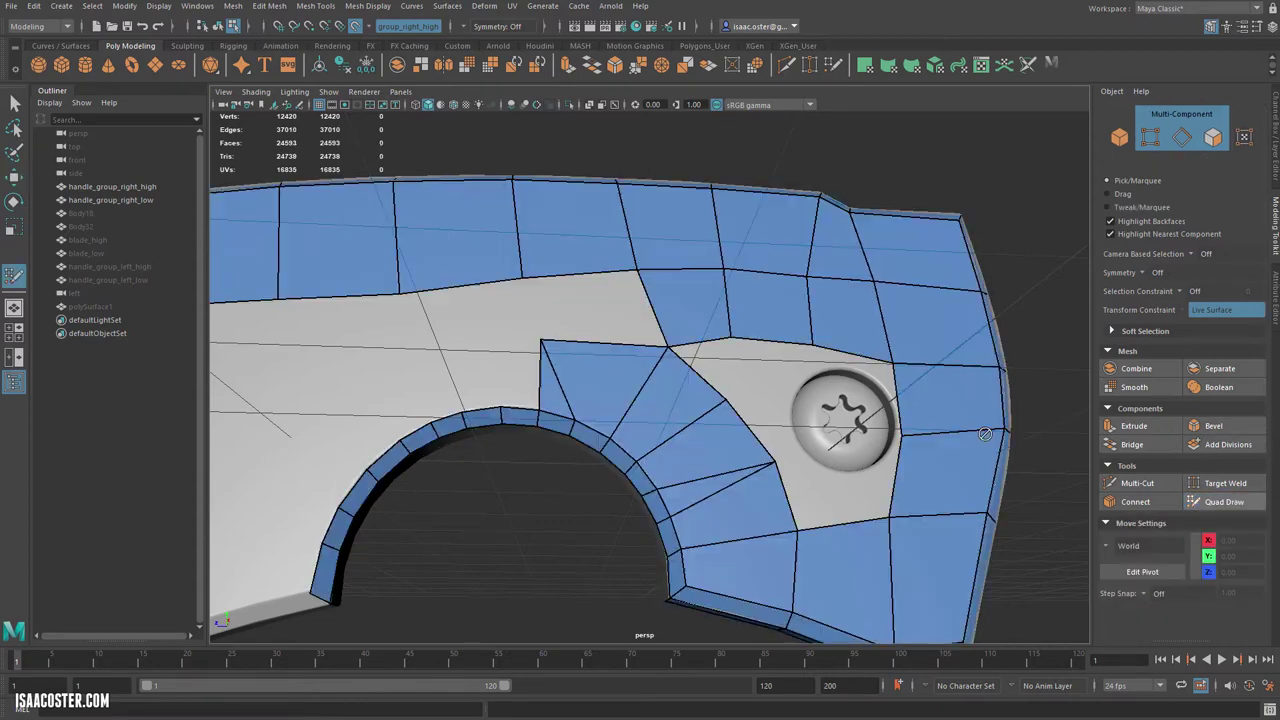
{"action": "left_click", "coordinate": [581, 304], "text": "shift"}
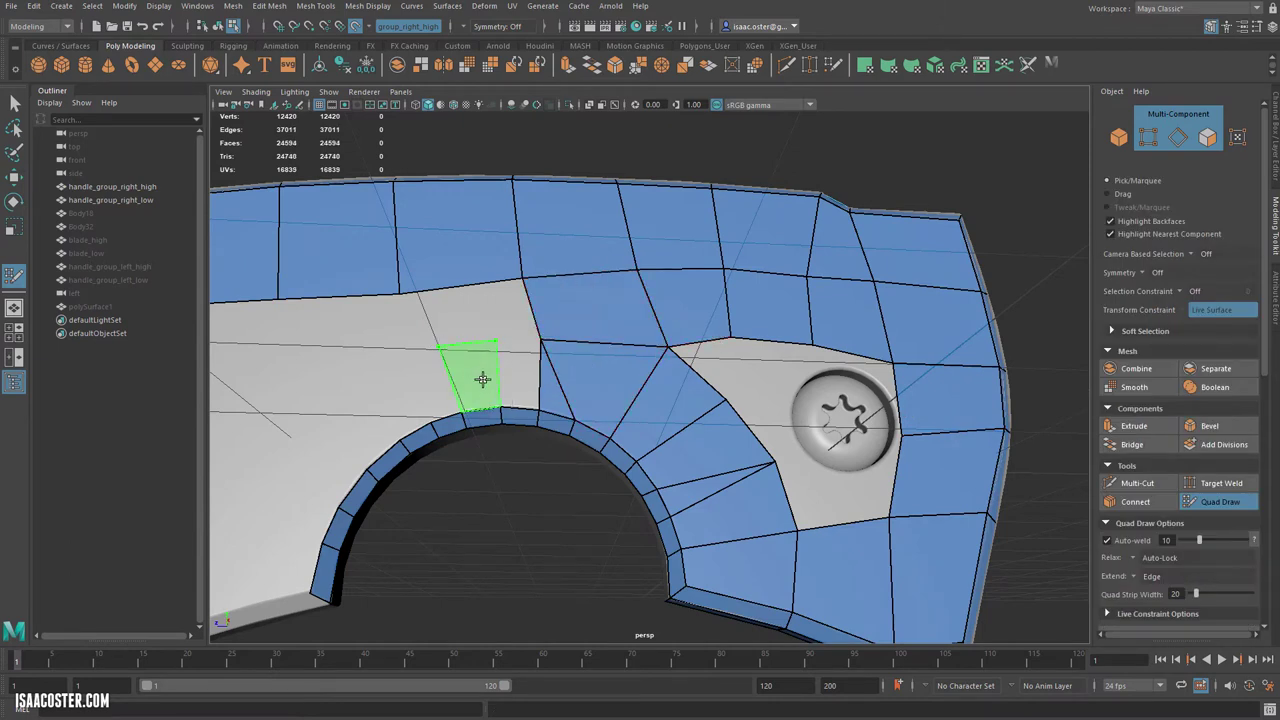
- Continue the band around the arch with eight quads from the crown down to its left corner
{"action": "left_click", "coordinate": [481, 382], "text": "shift"}
{"action": "left_click", "coordinate": [517, 374], "text": "shift"}
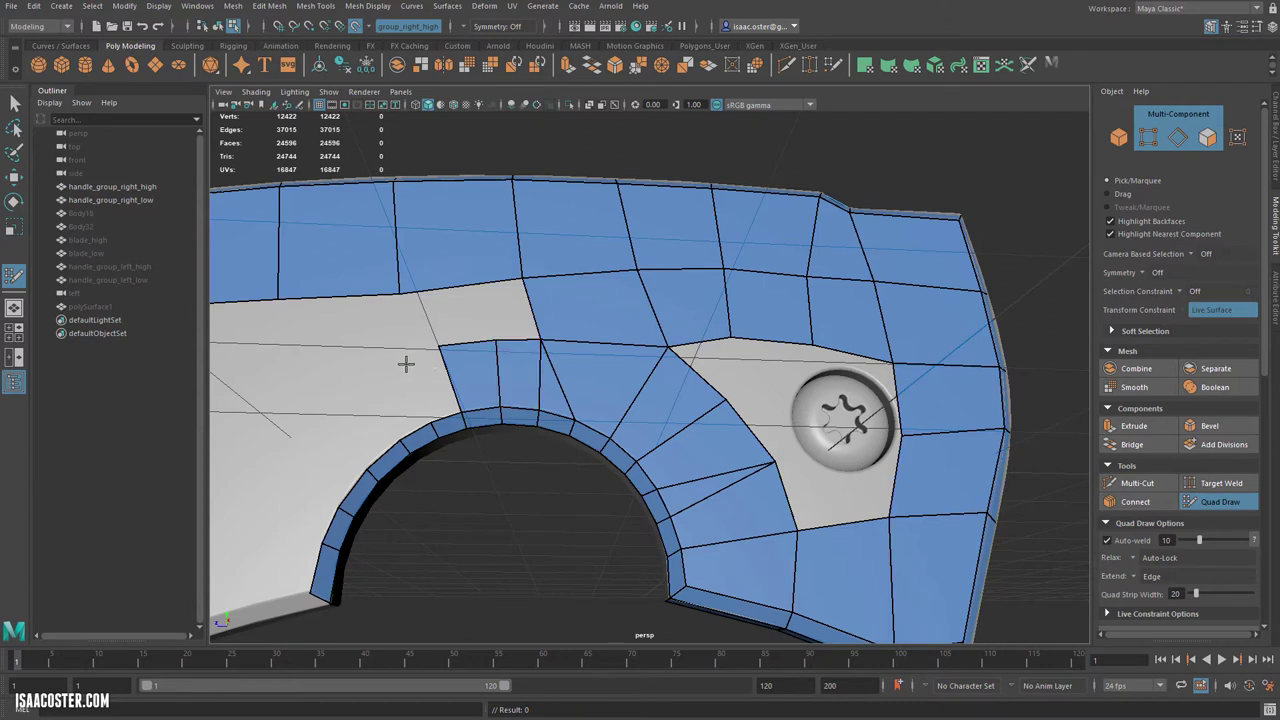
{"action": "left_click", "coordinate": [426, 384], "text": "shift"}
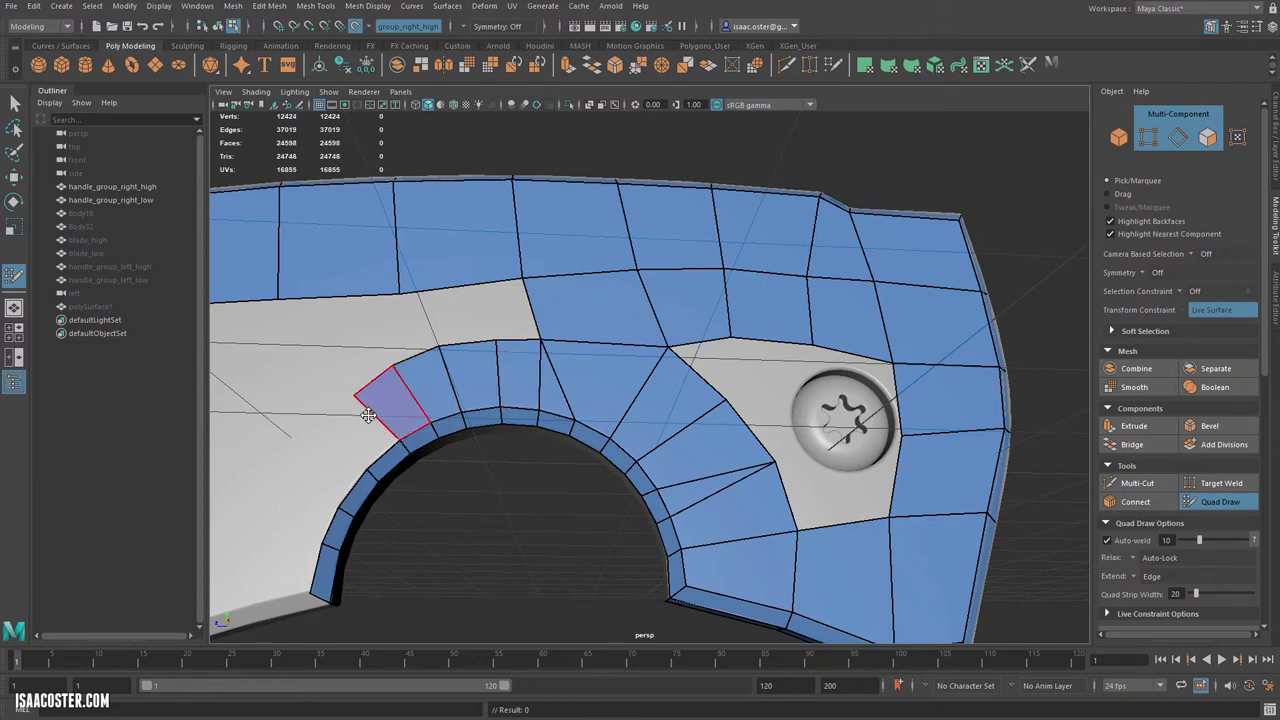
{"action": "left_click", "coordinate": [356, 438], "text": "shift"}
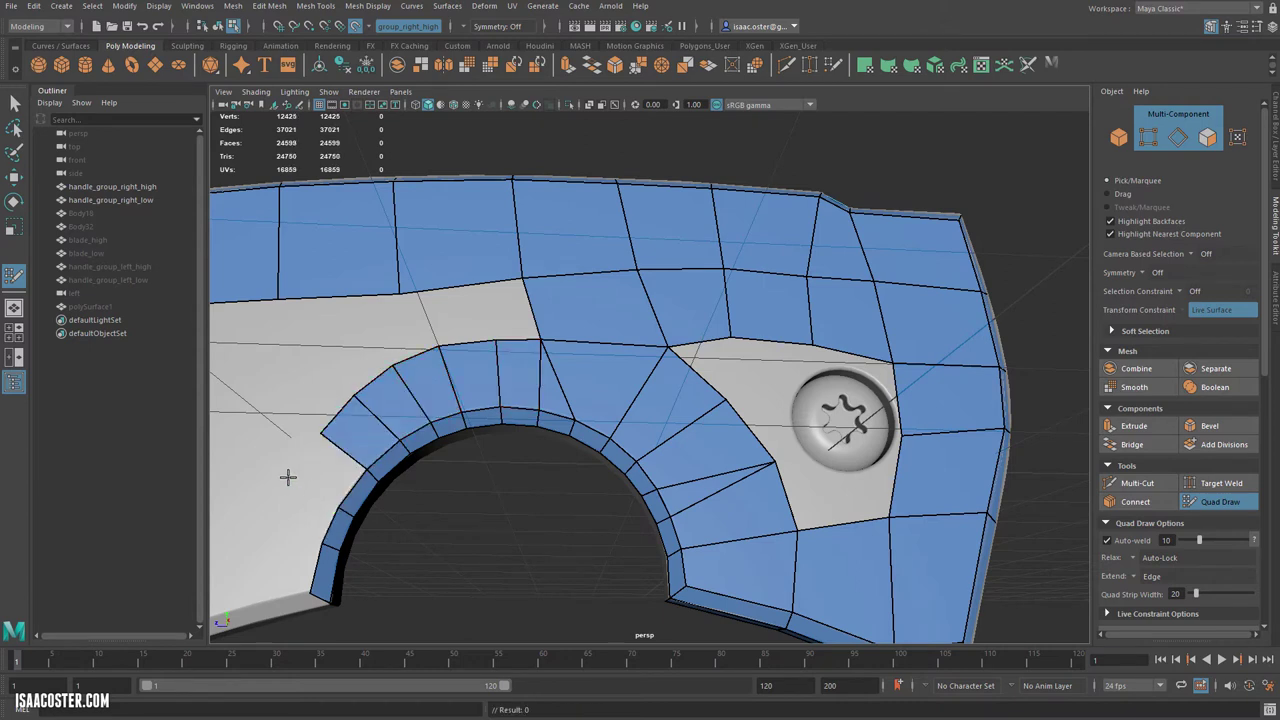
{"action": "left_click", "coordinate": [322, 470], "text": "shift"}
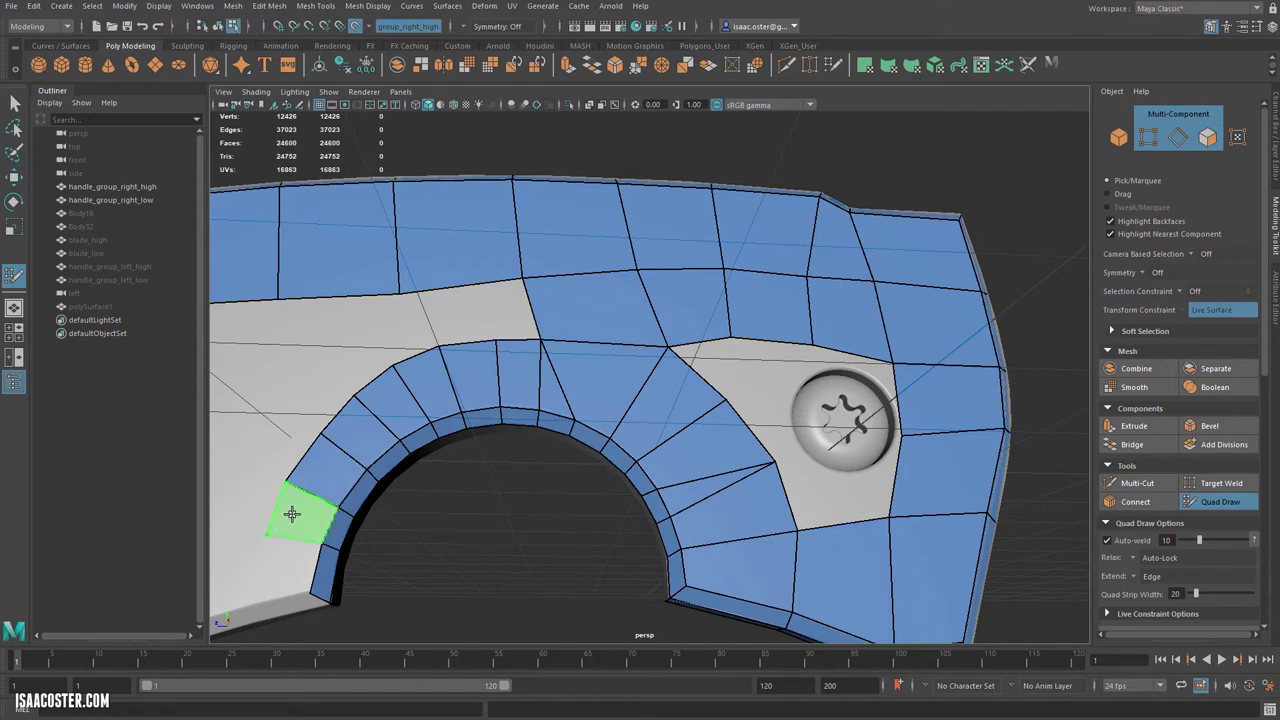
{"action": "left_click", "coordinate": [292, 514], "text": "shift"}
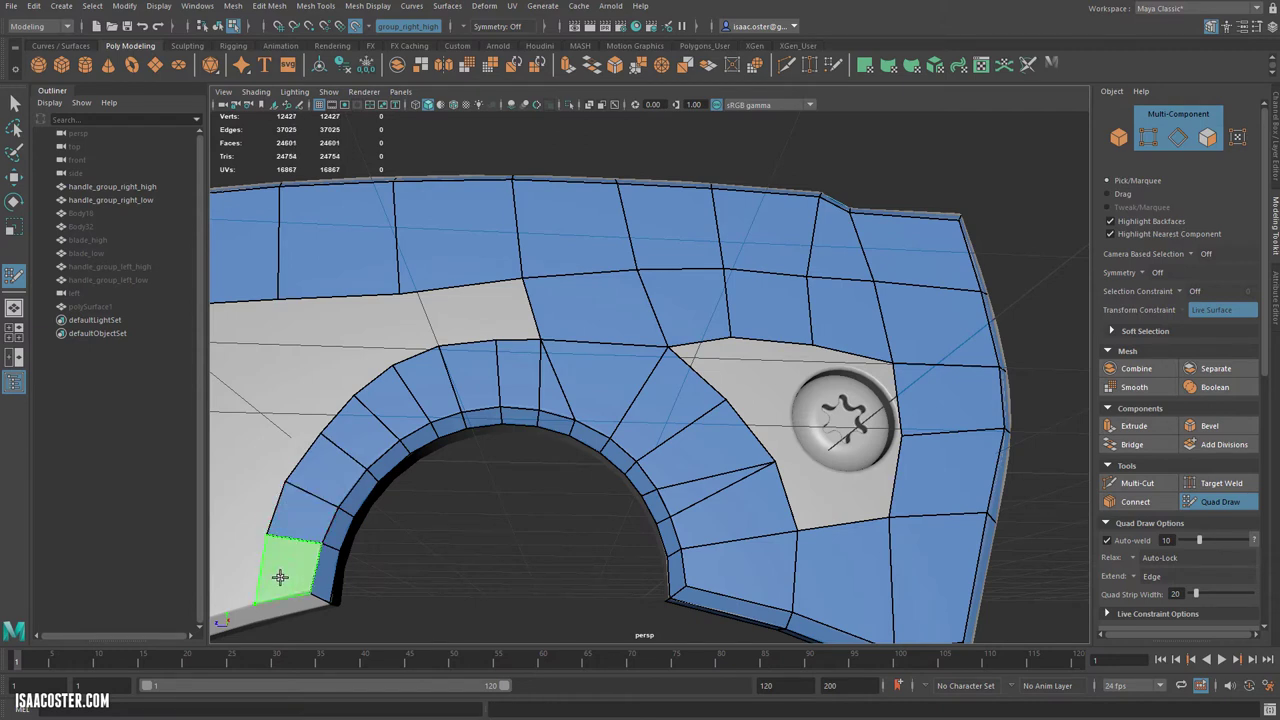
{"action": "left_click", "coordinate": [272, 578], "text": "shift"}
- Weld three pairs of outer band vertices left of the arch's crown and undo a fourth weld at the crown
{"action": "left_click_drag", "start_coordinate": [286, 482], "coordinate": [268, 502]}
{"action": "left_click_drag", "start_coordinate": [322, 437], "coordinate": [326, 409]}
{"action": "left_click_drag", "start_coordinate": [392, 366], "coordinate": [408, 352]}
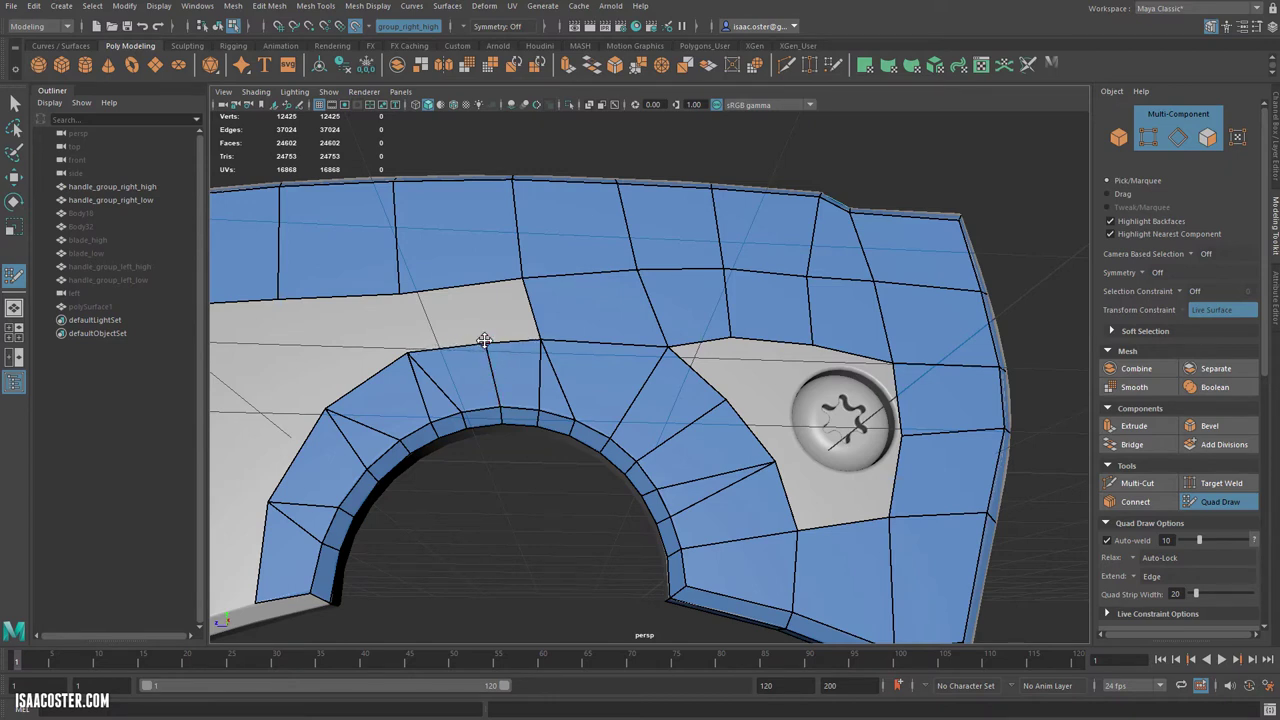
{"action": "left_click_drag", "start_coordinate": [484, 340], "coordinate": [540, 342]}
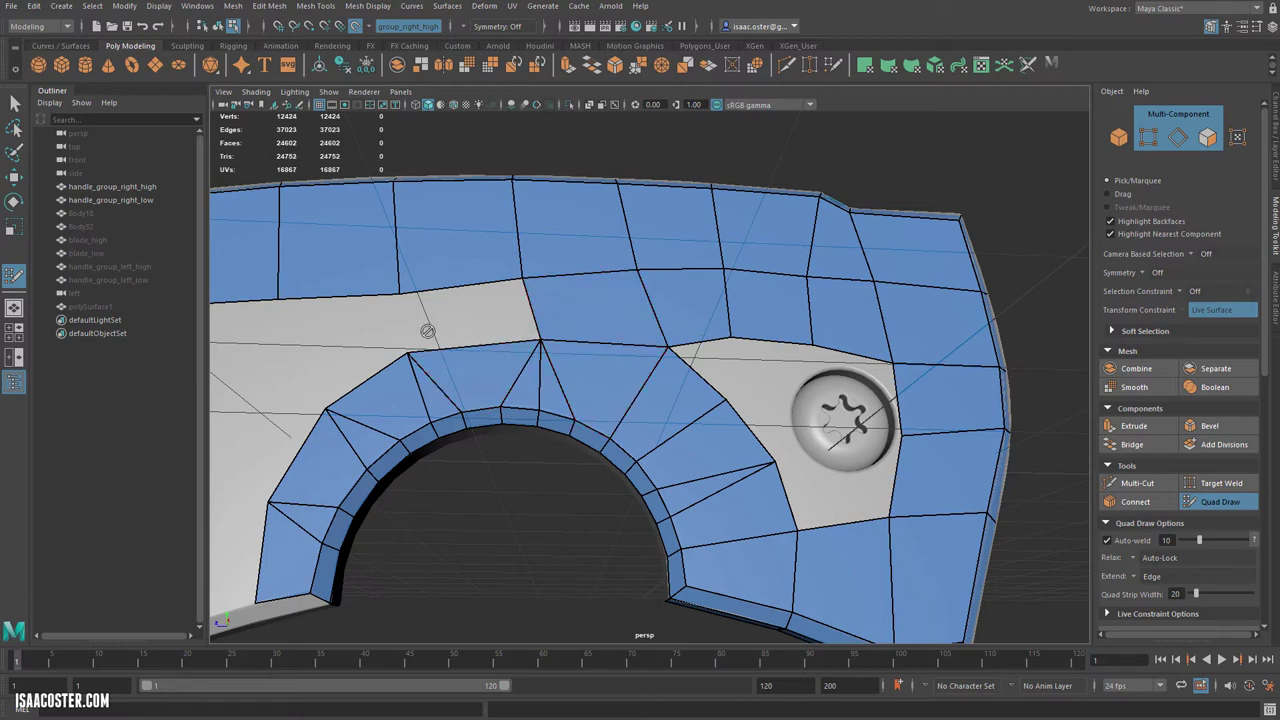
{"action": "key", "text": "ctrl+z"}
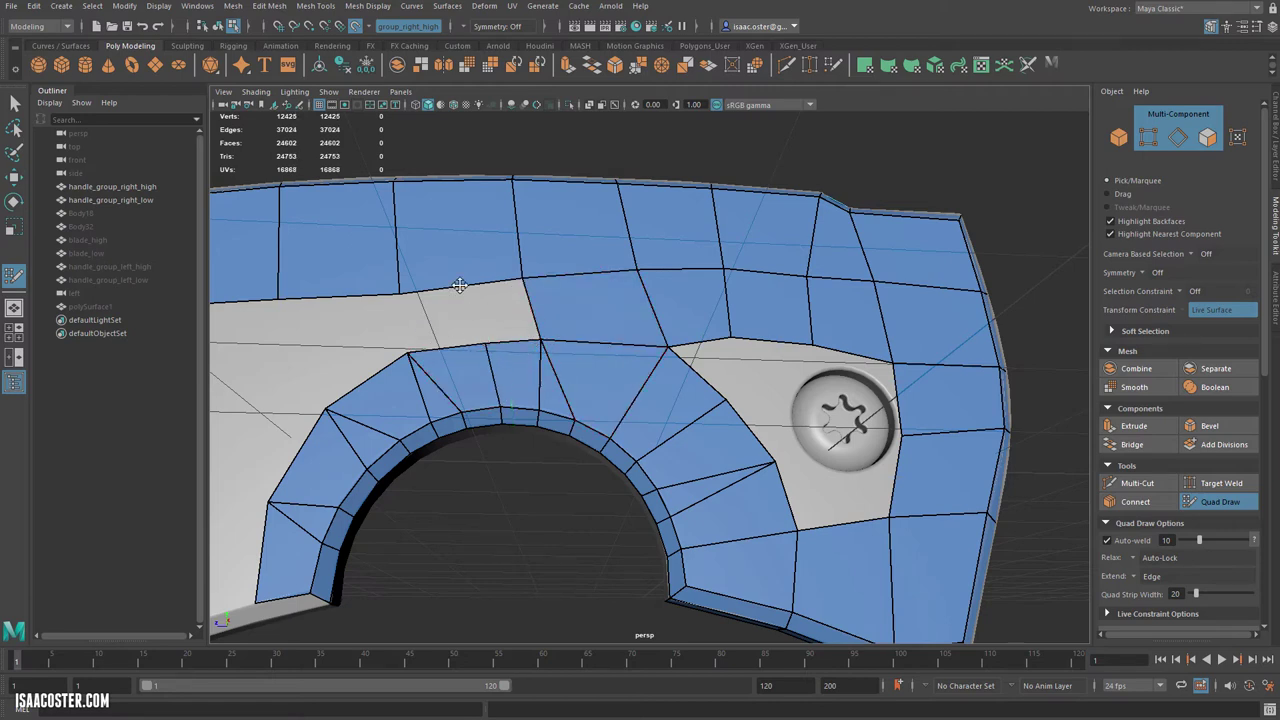
- Insert an edge loop across the upper strip left of the crown and fill two quads between the strip and the arch band
{"action": "left_click", "coordinate": [465, 285], "text": "ctrl"}
{"action": "left_click", "coordinate": [502, 315], "text": "shift"}
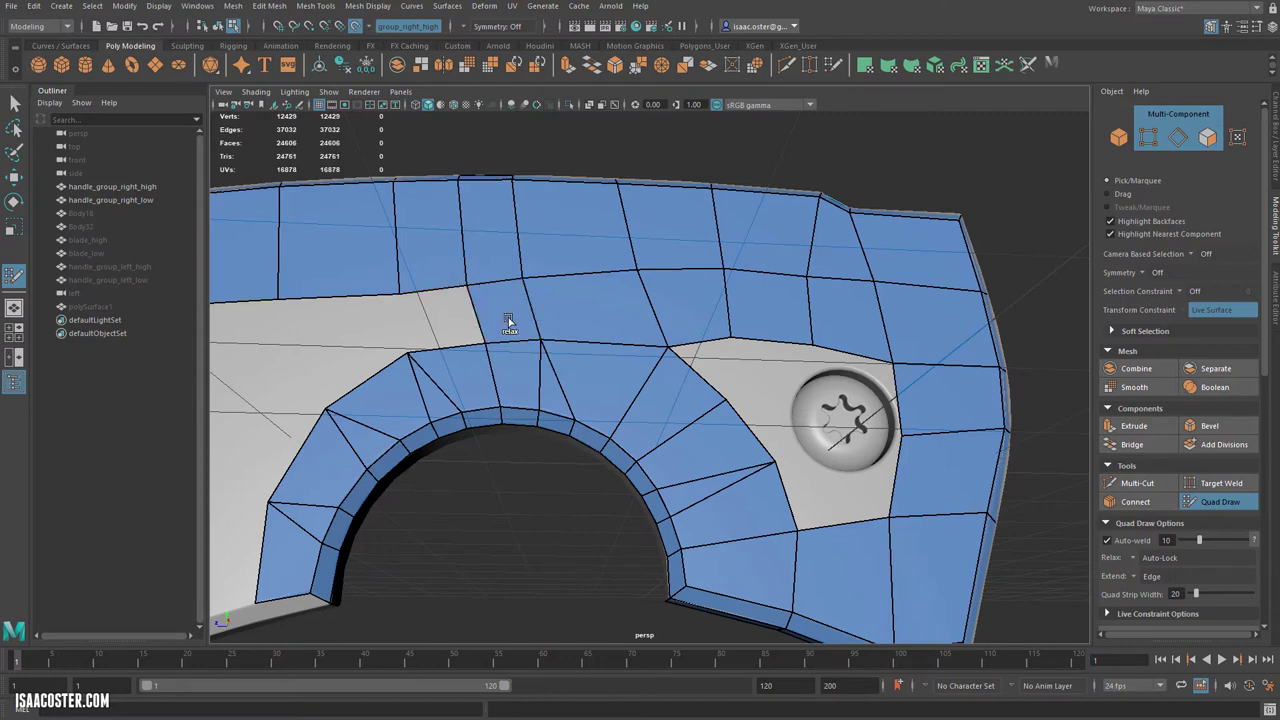
{"action": "left_click", "coordinate": [425, 312], "text": "shift"}
- Weld the inserted loop into the neighbouring loop along the handle's top edge, delete its leftover vertex, and nudge the adjacent strip vertex
{"action": "left_click_drag", "start_coordinate": [428, 309], "coordinate": [534, 317], "text": "alt"}
{"action": "left_click_drag", "start_coordinate": [497, 255], "coordinate": [565, 346], "text": "alt"}
{"action": "left_click_drag", "start_coordinate": [521, 525], "coordinate": [580, 497]}
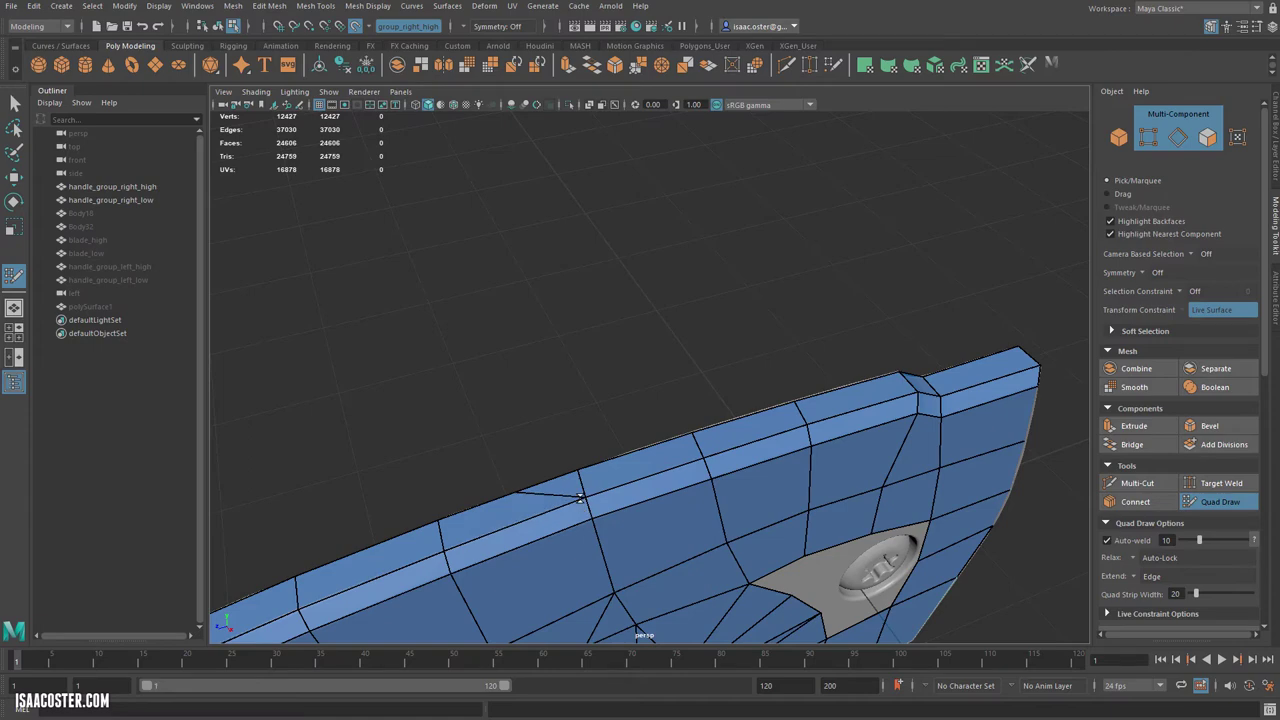
{"action": "left_click", "coordinate": [520, 492], "text": "ctrl+shift"}
{"action": "mouse_move", "coordinate": [537, 460]}
{"action": "left_mouse_down", "text": "alt"}
{"action": "mouse_move", "coordinate": [500, 363]}
{"action": "mouse_move", "coordinate": [554, 369]}
{"action": "mouse_move", "coordinate": [575, 330]}
{"action": "left_mouse_up", "text": "alt"}
{"action": "left_click_drag", "start_coordinate": [472, 343], "coordinate": [473, 330]}
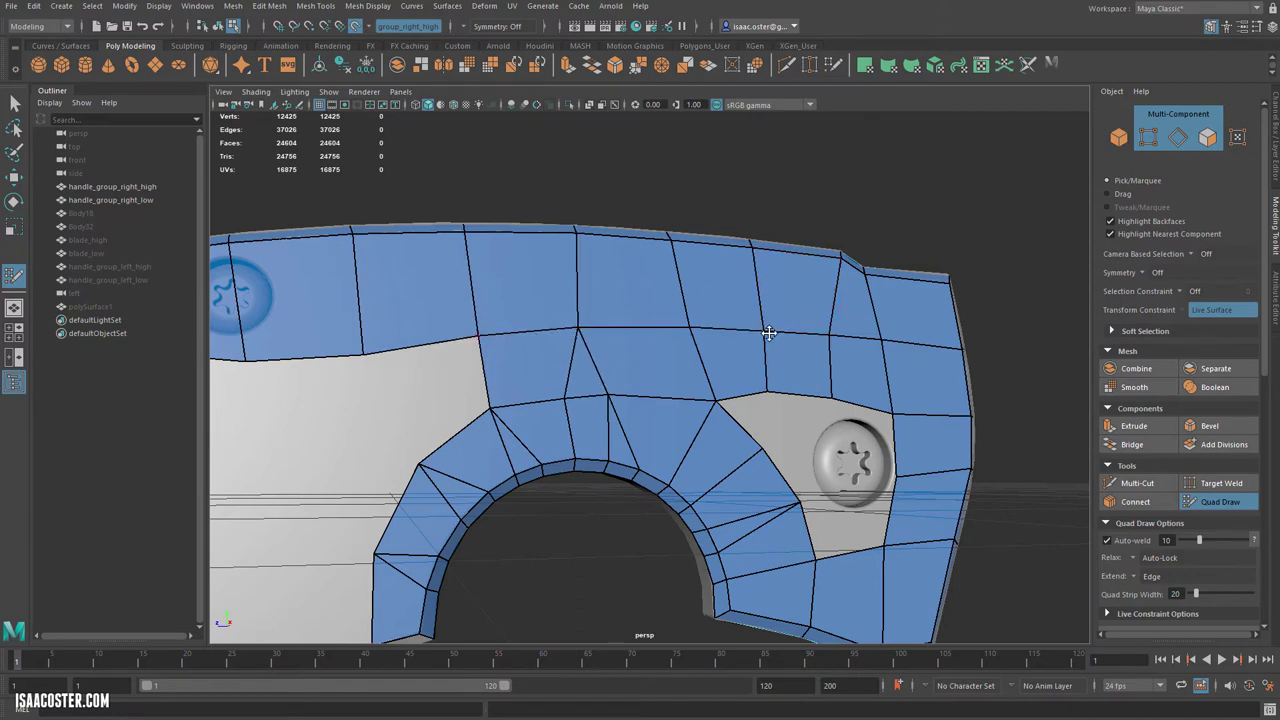
{"action": "scroll", "coordinate": [413, 395], "scroll_direction": "down", "scroll_amount": 4}
{"action": "middle_click_drag", "start_coordinate": [413, 395], "coordinate": [648, 366], "text": "alt"}
{"action": "mouse_move", "coordinate": [594, 366]}
{"action": "left_mouse_down", "text": "alt"}
{"action": "mouse_move", "coordinate": [550, 354]}
{"action": "mouse_move", "coordinate": [532, 328]}
{"action": "left_mouse_up", "text": "alt"}
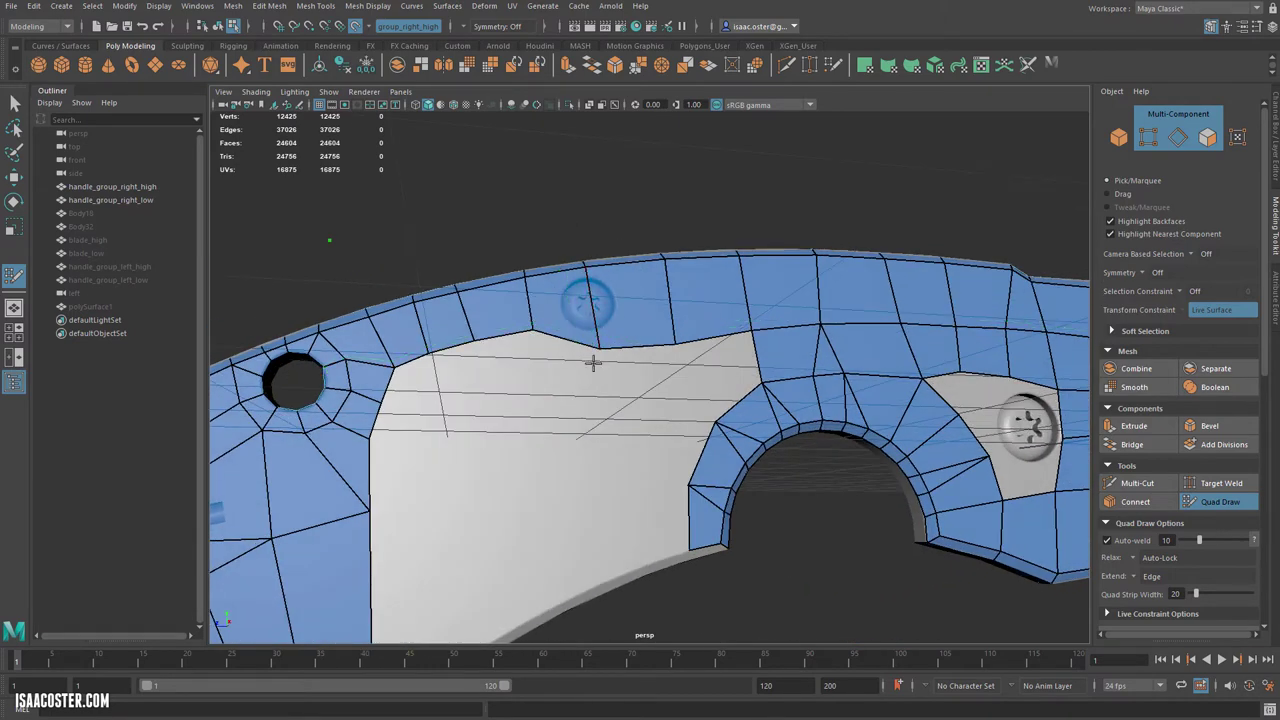
- Fill two quads between the upper strip and the arch band left of the crown and smooth the strip's lower-edge vertices
{"action": "left_click_drag", "start_coordinate": [597, 405], "coordinate": [543, 417], "text": "alt"}
{"action": "left_click", "coordinate": [548, 420], "text": "shift"}
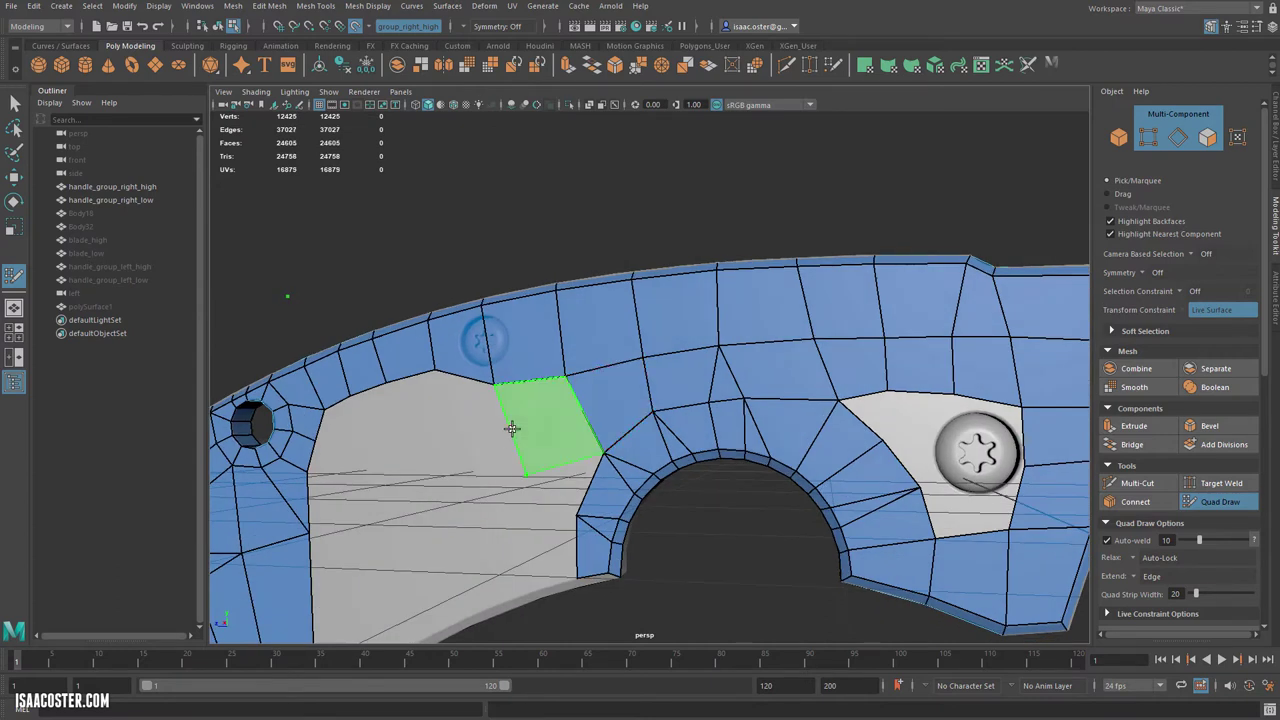
{"action": "left_click", "coordinate": [511, 428], "text": "shift"}
{"action": "mouse_move", "coordinate": [440, 378]}
{"action": "left_mouse_down"}
{"action": "mouse_move", "coordinate": [444, 402]}
{"action": "mouse_move", "coordinate": [390, 403]}
{"action": "left_mouse_up"}
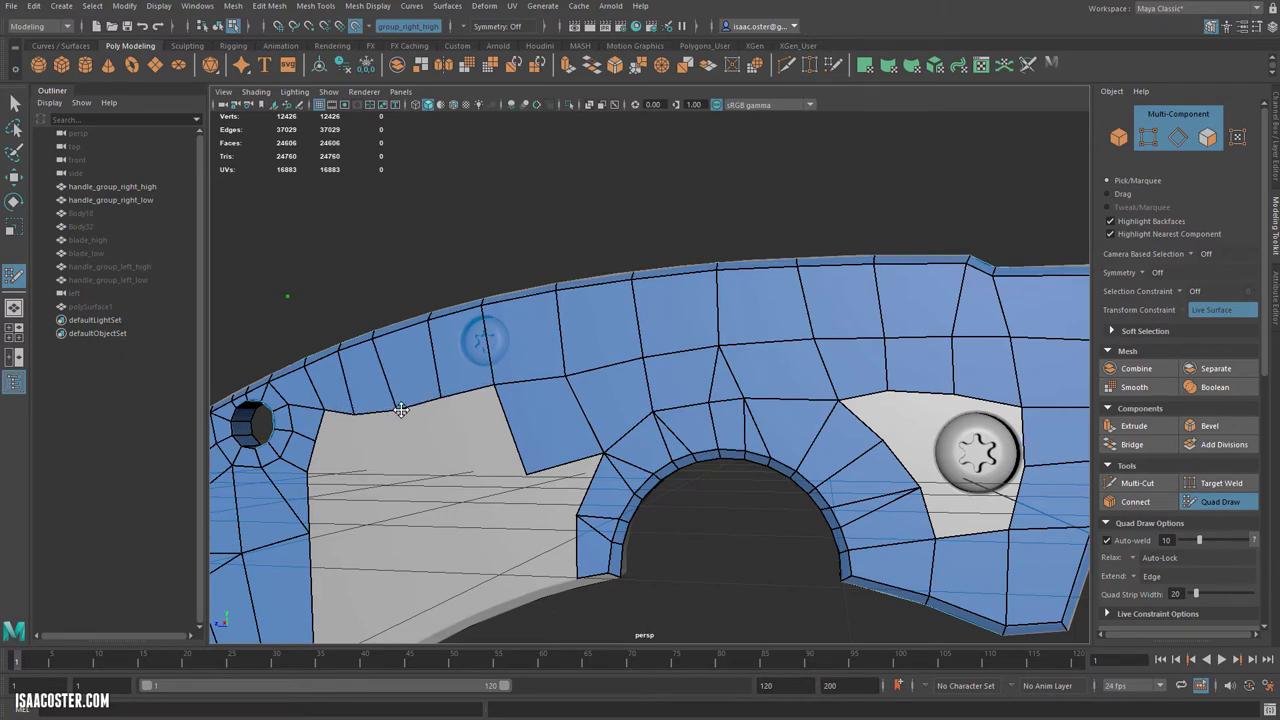
{"action": "left_click_drag", "start_coordinate": [535, 384], "coordinate": [558, 372]}
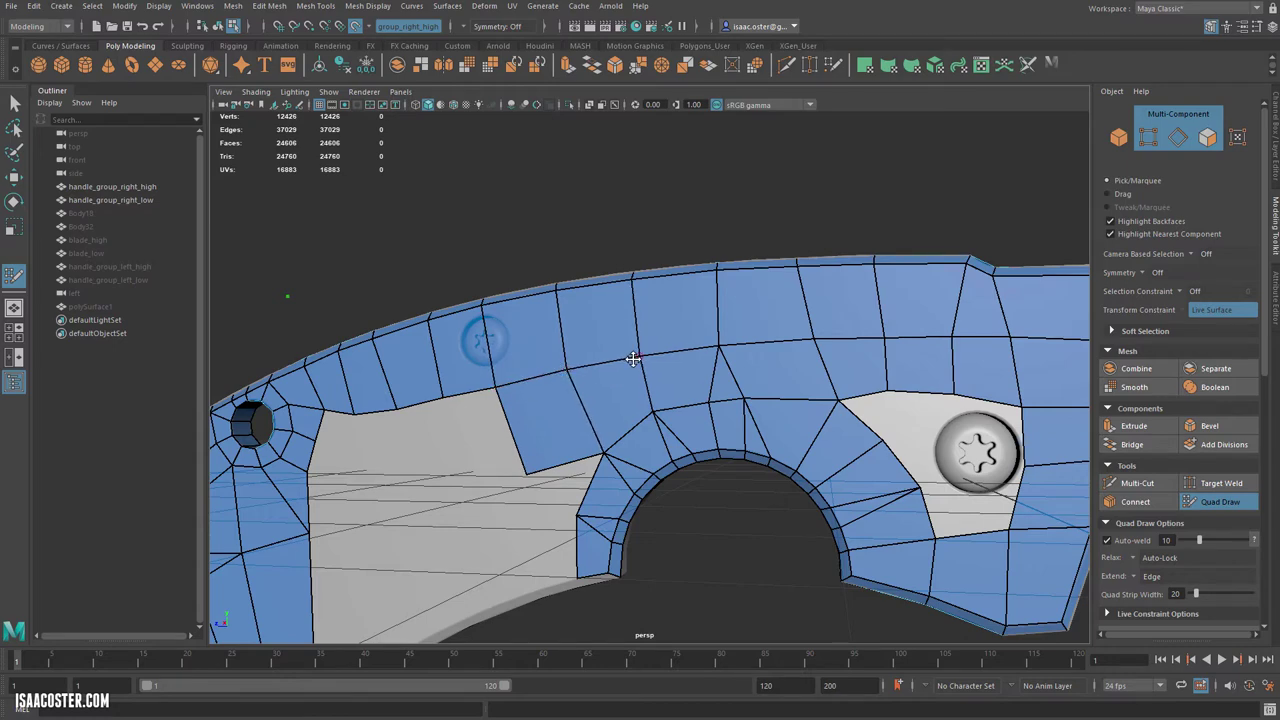
- Weld two vertices of the loops between the arch and the rear screw into their left neighbours
{"action": "right_click_drag", "start_coordinate": [659, 365], "coordinate": [595, 365], "text": "alt"}
{"action": "scroll", "coordinate": [801, 349], "scroll_direction": "up", "scroll_amount": 5}
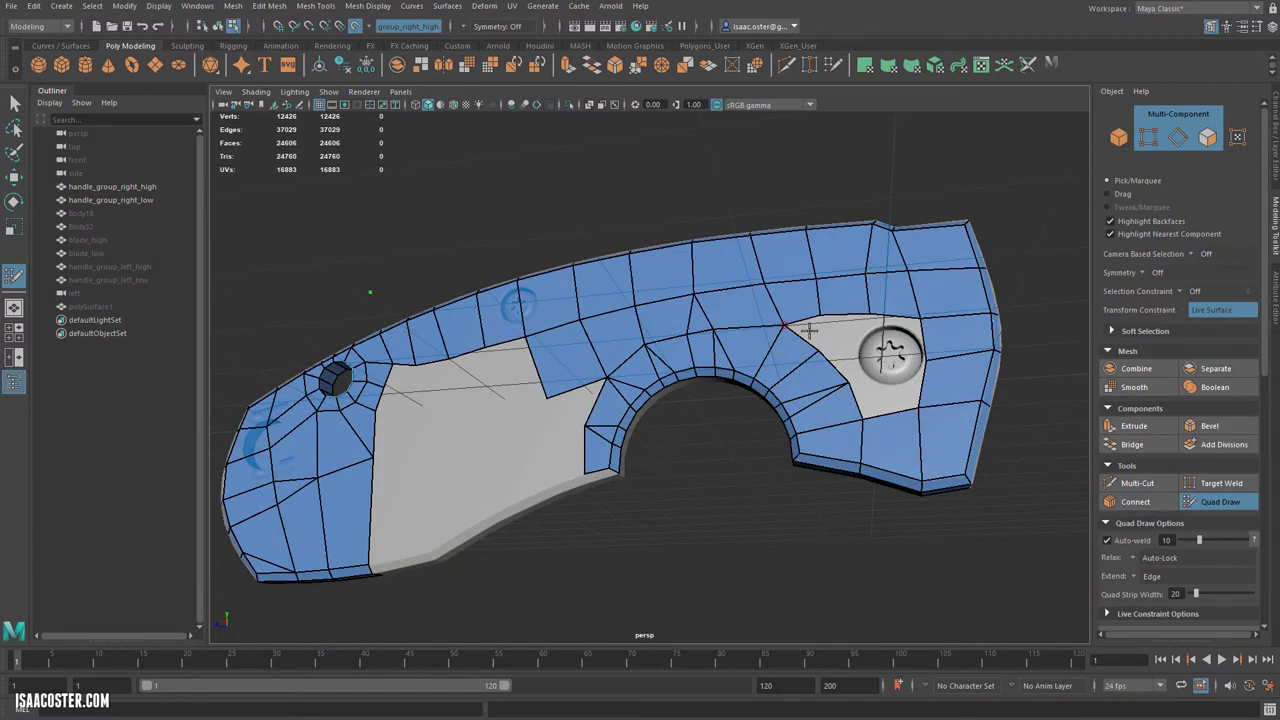
{"action": "left_click_drag", "start_coordinate": [810, 441], "coordinate": [756, 369], "text": "alt"}
{"action": "left_click_drag", "start_coordinate": [770, 425], "coordinate": [685, 423]}
{"action": "left_click_drag", "start_coordinate": [770, 490], "coordinate": [714, 500]}
- Fill two quads from the arch band up to the left side of the rear screw
{"action": "mouse_move", "coordinate": [768, 398]}
{"action": "left_mouse_down", "text": "alt"}
{"action": "mouse_move", "coordinate": [774, 411]}
{"action": "mouse_move", "coordinate": [768, 398]}
{"action": "left_mouse_up", "text": "alt"}
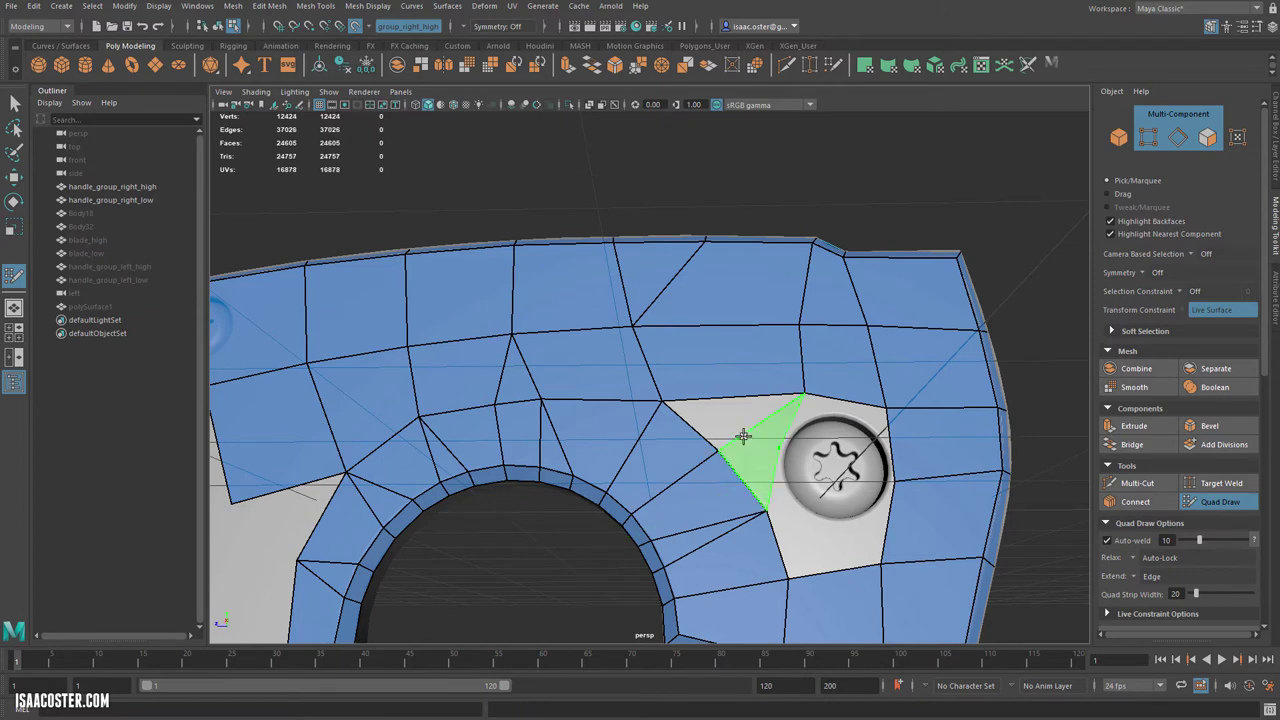
{"action": "left_click", "coordinate": [743, 423], "text": "shift"}
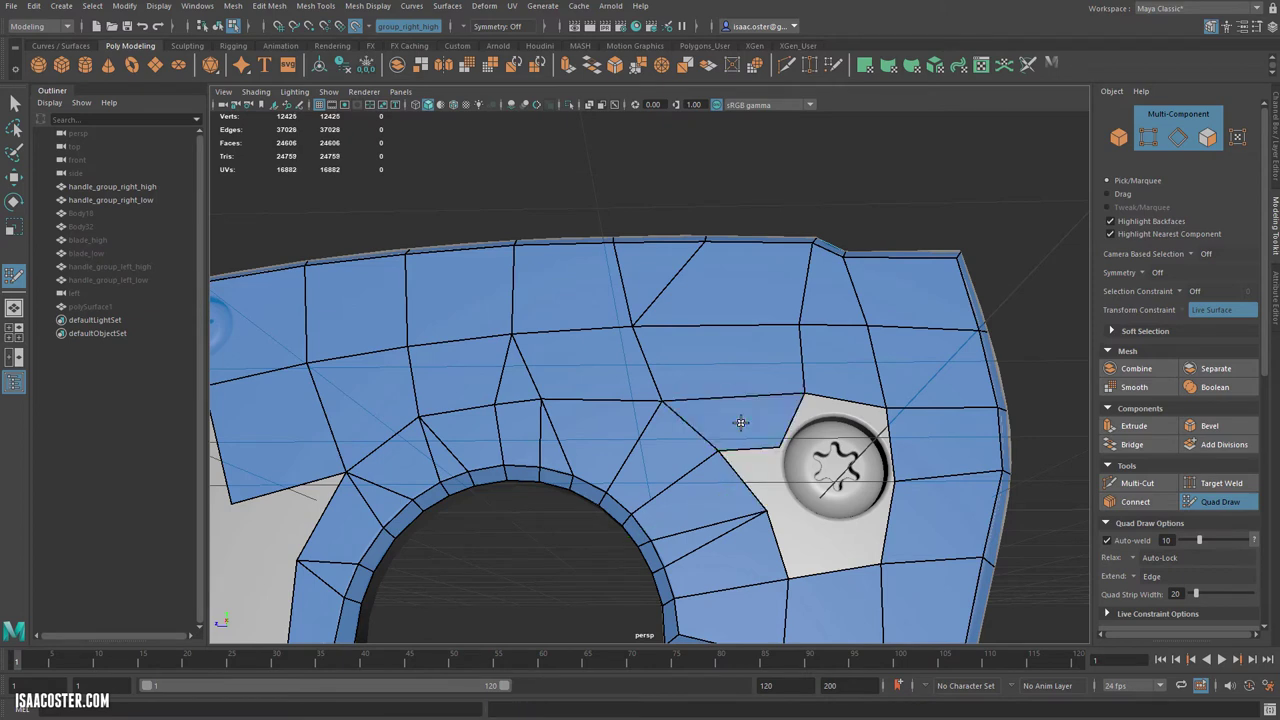
{"action": "left_click", "coordinate": [772, 490], "text": "shift"}
{"action": "mouse_move", "coordinate": [795, 511]}
{"action": "left_mouse_down"}
{"action": "mouse_move", "coordinate": [862, 480]}
{"action": "mouse_move", "coordinate": [898, 480]}
{"action": "left_mouse_up"}
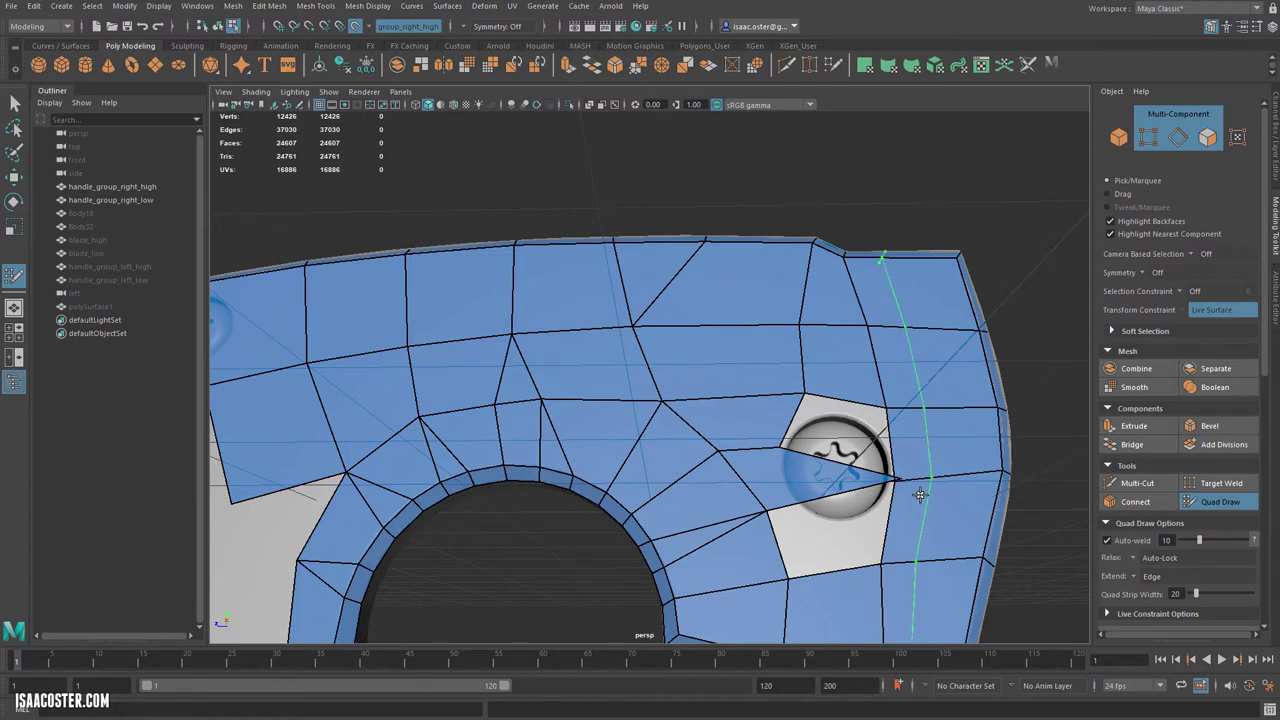
{"action": "key", "text": "ctrl+z"}
{"action": "mouse_move", "coordinate": [792, 514]}
{"action": "left_mouse_down"}
{"action": "mouse_move", "coordinate": [855, 476]}
{"action": "mouse_move", "coordinate": [889, 483]}
{"action": "left_mouse_up"}
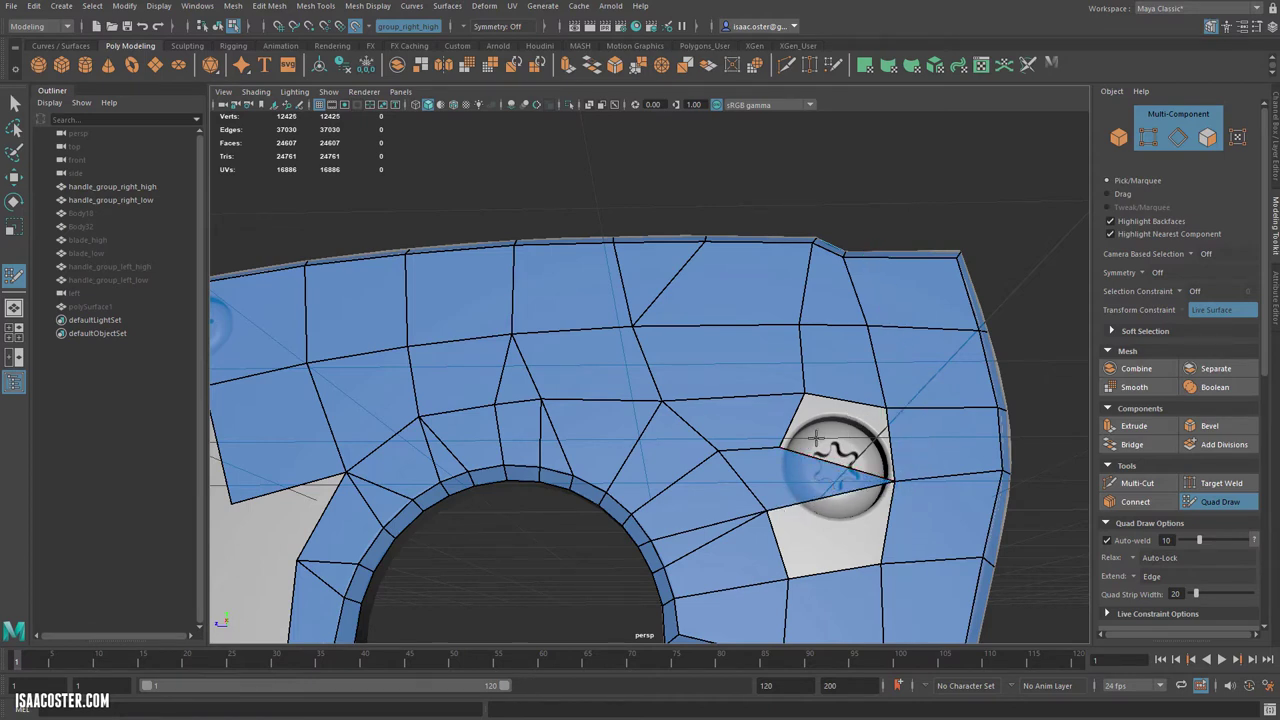
{"action": "mouse_move", "coordinate": [779, 447]}
{"action": "left_mouse_down"}
{"action": "mouse_move", "coordinate": [806, 423]}
{"action": "mouse_move", "coordinate": [789, 449]}
{"action": "left_mouse_up"}
{"action": "key", "text": "ctrl+z"}
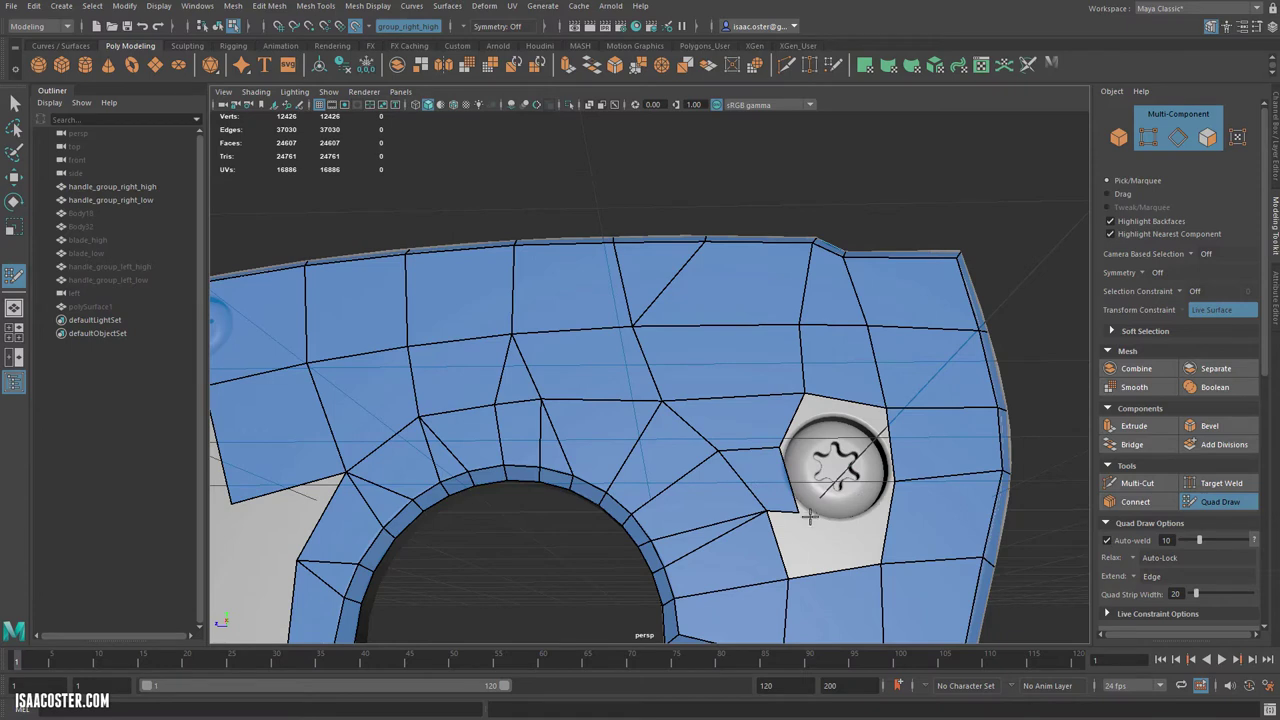
{"action": "left_click_drag", "start_coordinate": [808, 515], "coordinate": [769, 508]}
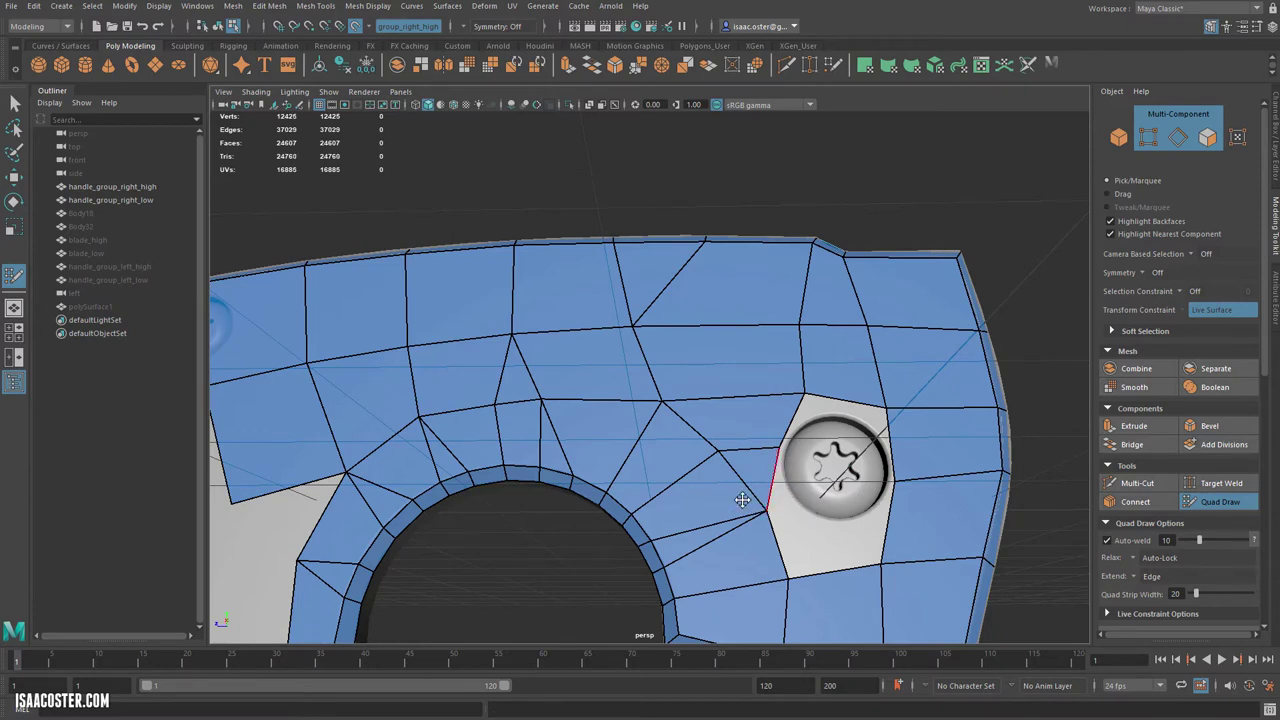
{"action": "left_click", "coordinate": [801, 511]}
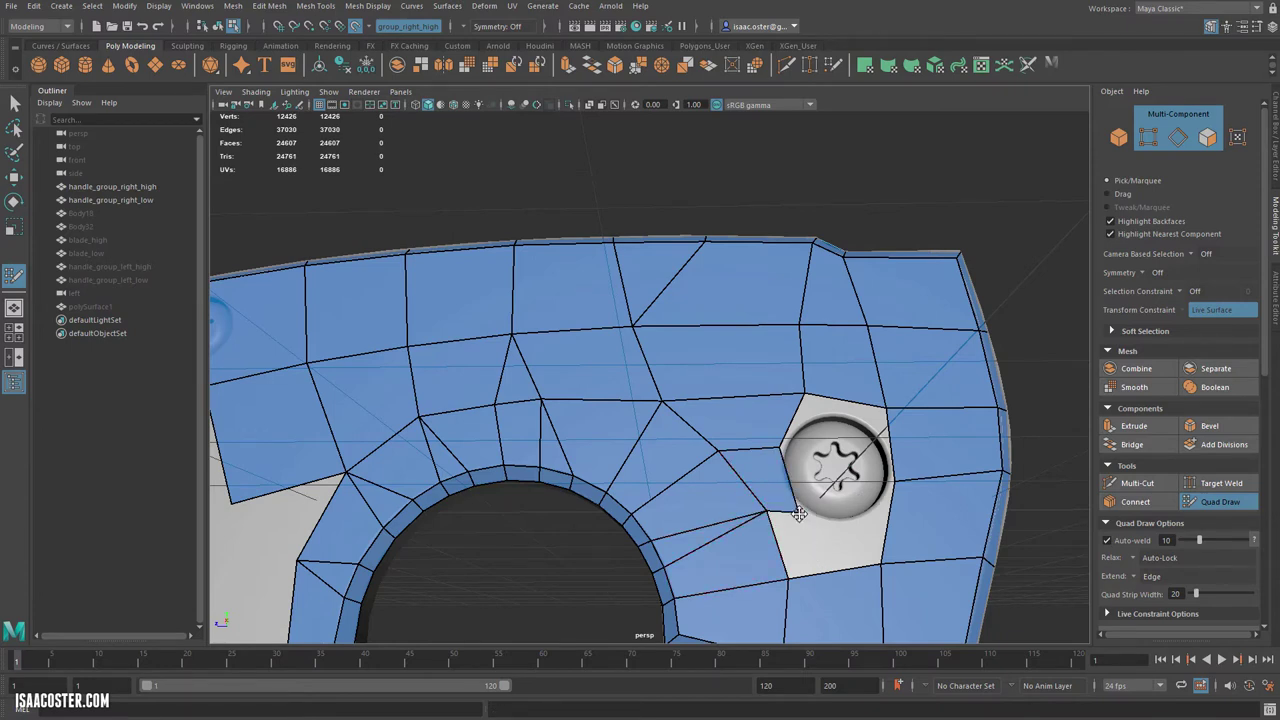
- Fill a quad below the rear screw and move the gap's left-side vertices inward over the screw
{"action": "left_click", "coordinate": [812, 543], "text": "shift"}
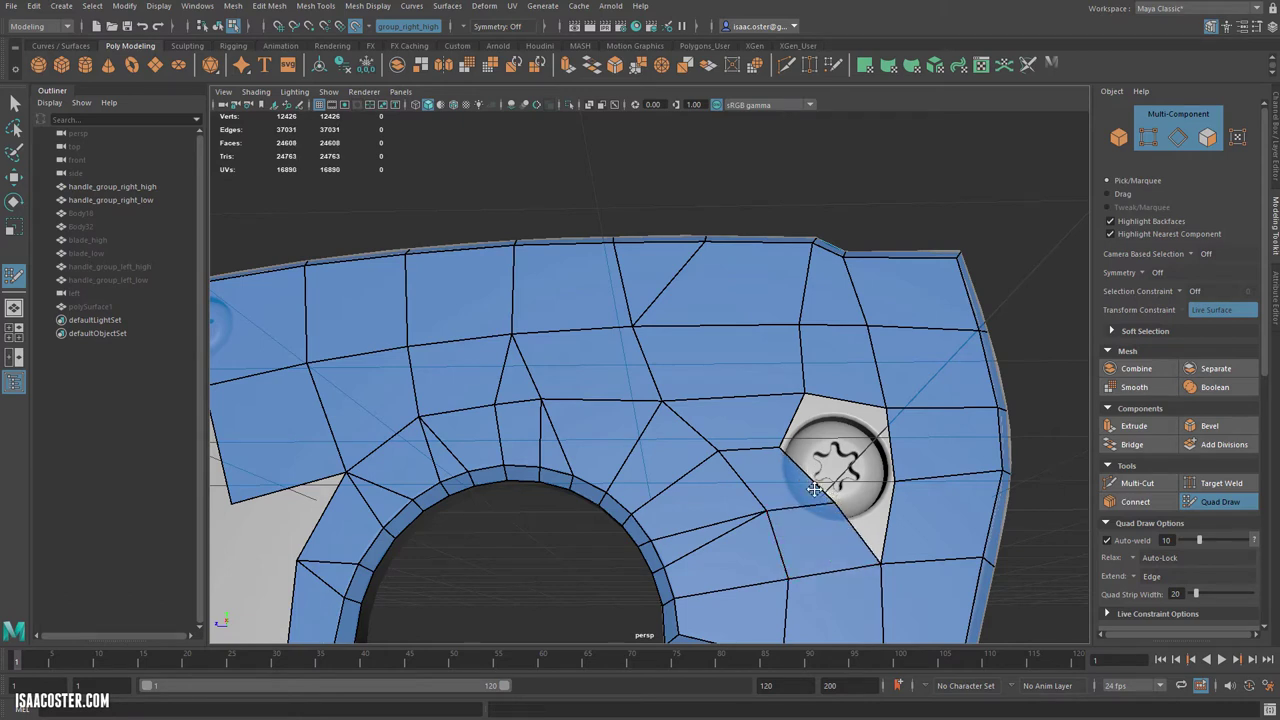
{"action": "left_click_drag", "start_coordinate": [787, 450], "coordinate": [831, 447]}
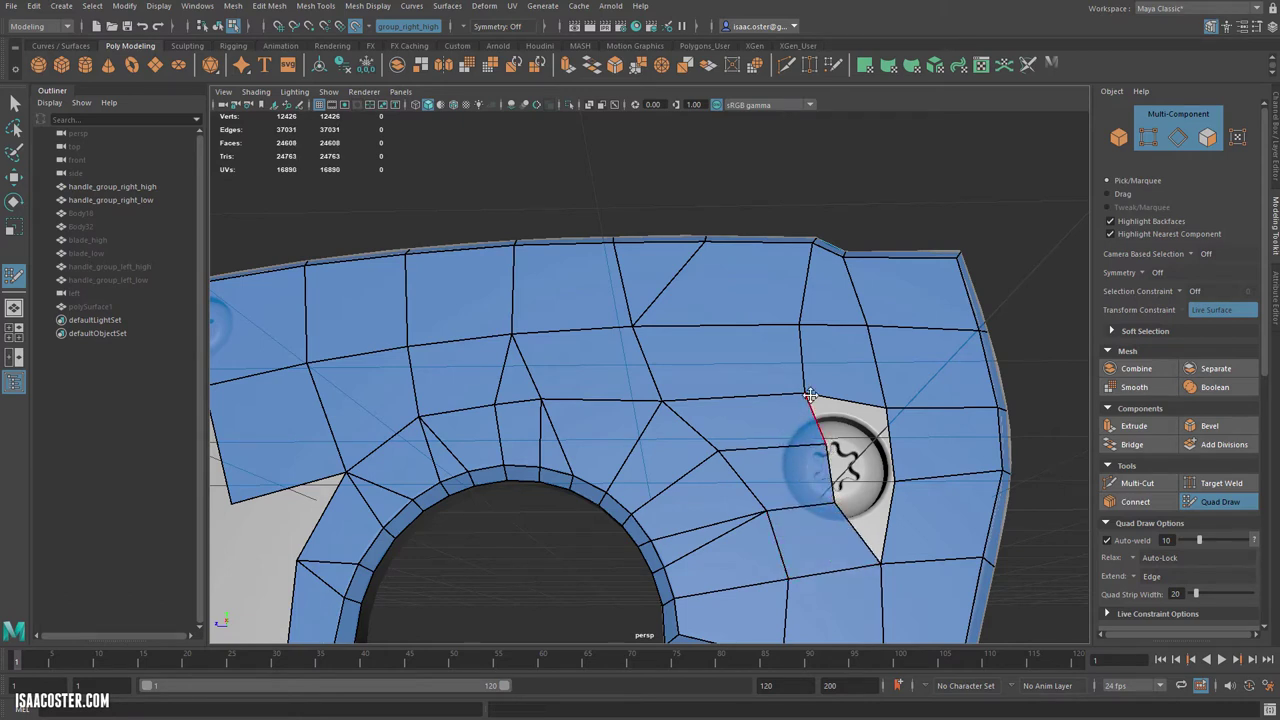
{"action": "left_click_drag", "start_coordinate": [810, 395], "coordinate": [820, 397]}
{"action": "left_click_drag", "start_coordinate": [828, 445], "coordinate": [822, 450]}
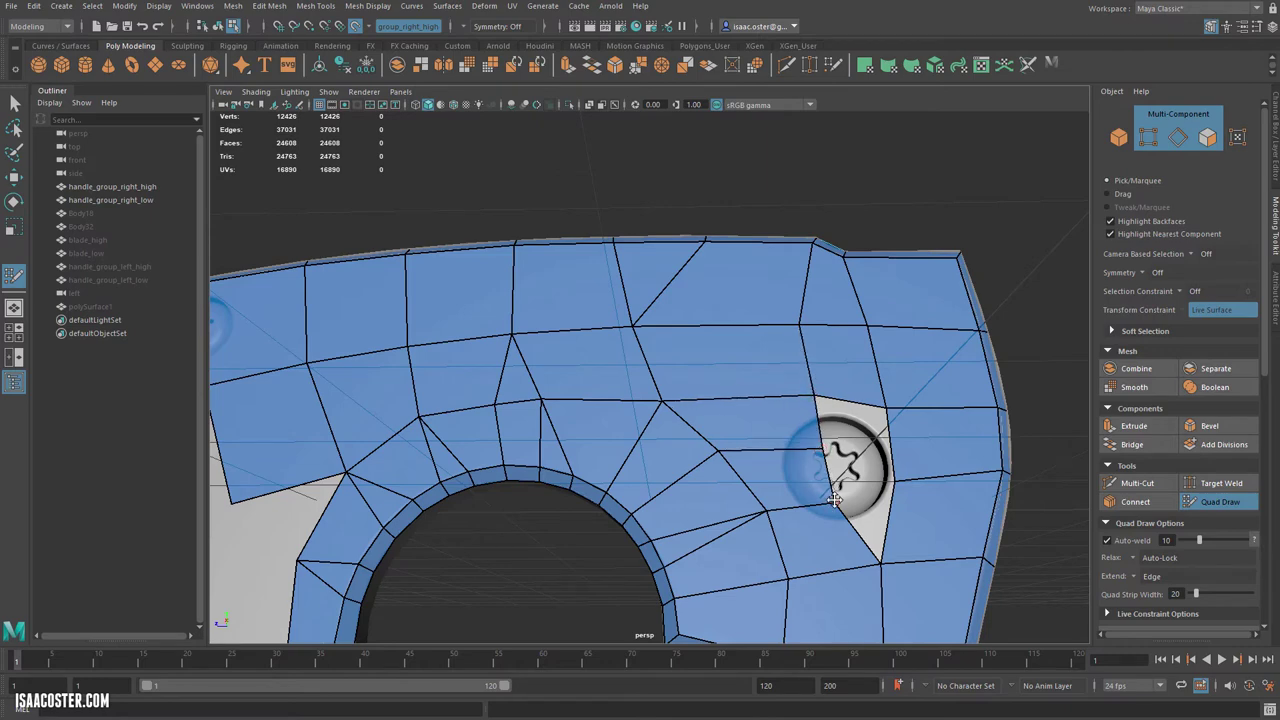
- Close the gap over the rear screw by welding its left vertices to the right side, and shift the loop vertices above it left
{"action": "middle_click_drag", "start_coordinate": [866, 509], "coordinate": [780, 434], "text": "alt"}
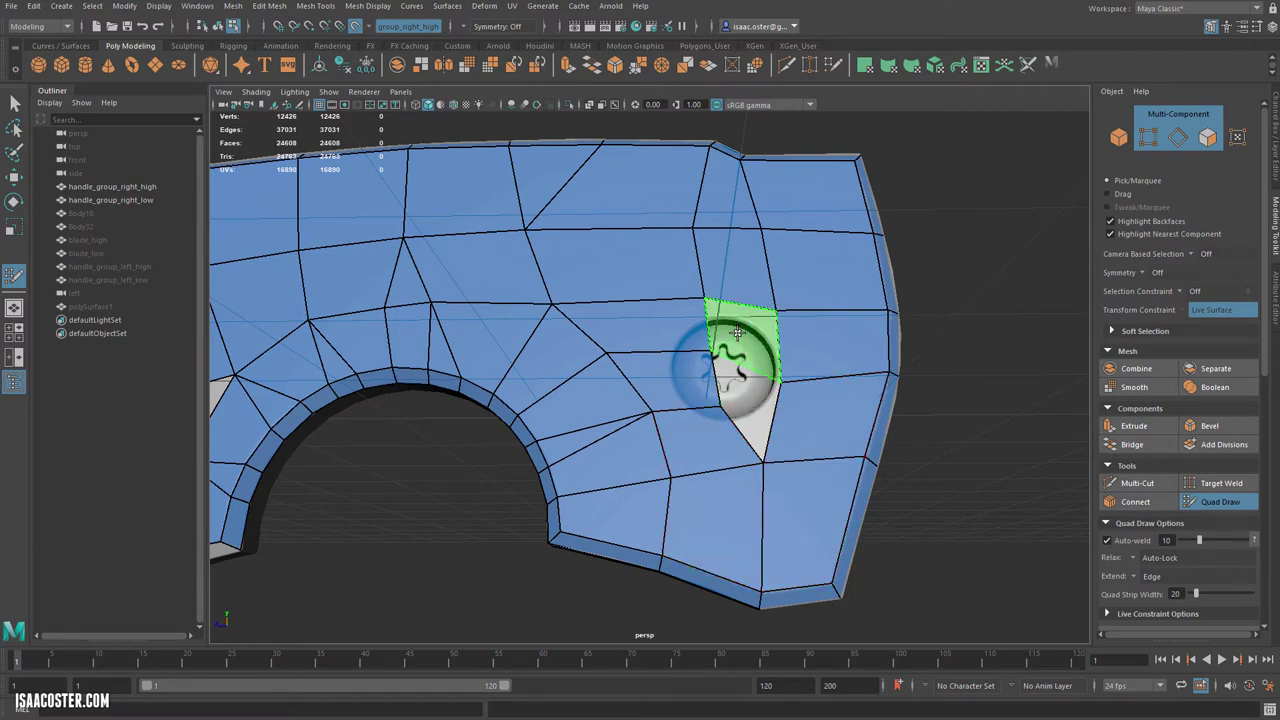
{"action": "left_click_drag", "start_coordinate": [818, 436], "coordinate": [824, 446], "text": "alt"}
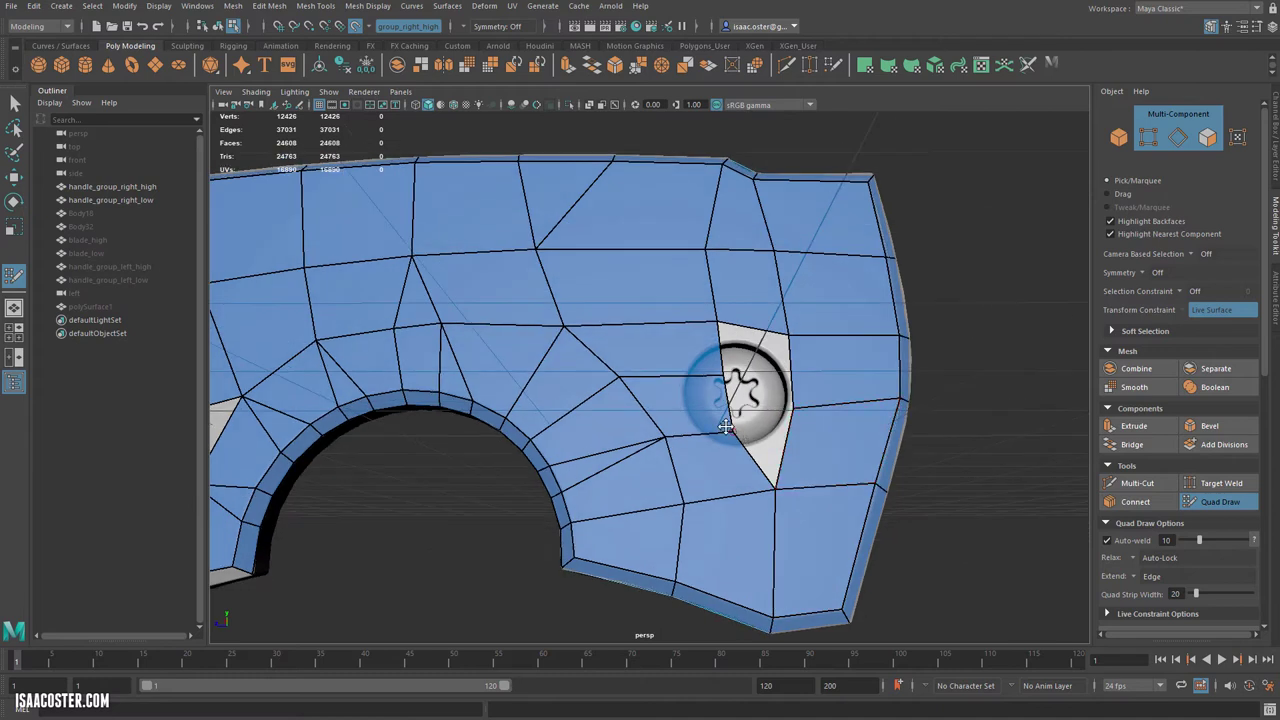
{"action": "left_click_drag", "start_coordinate": [731, 430], "coordinate": [784, 432]}
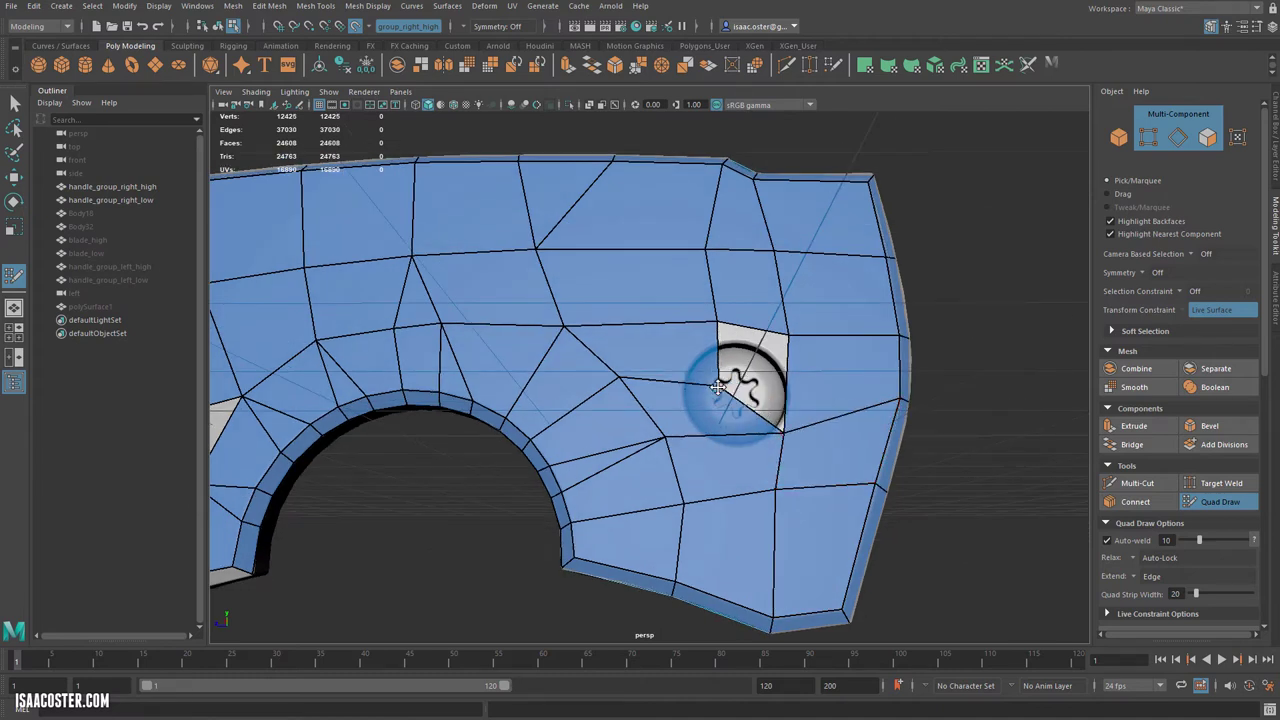
{"action": "mouse_move", "coordinate": [717, 322]}
{"action": "left_mouse_down"}
{"action": "mouse_move", "coordinate": [772, 322]}
{"action": "mouse_move", "coordinate": [784, 337]}
{"action": "mouse_move", "coordinate": [710, 302]}
{"action": "left_mouse_up"}
{"action": "left_click_drag", "start_coordinate": [777, 332], "coordinate": [755, 332]}
{"action": "left_click_drag", "start_coordinate": [772, 250], "coordinate": [671, 247]}
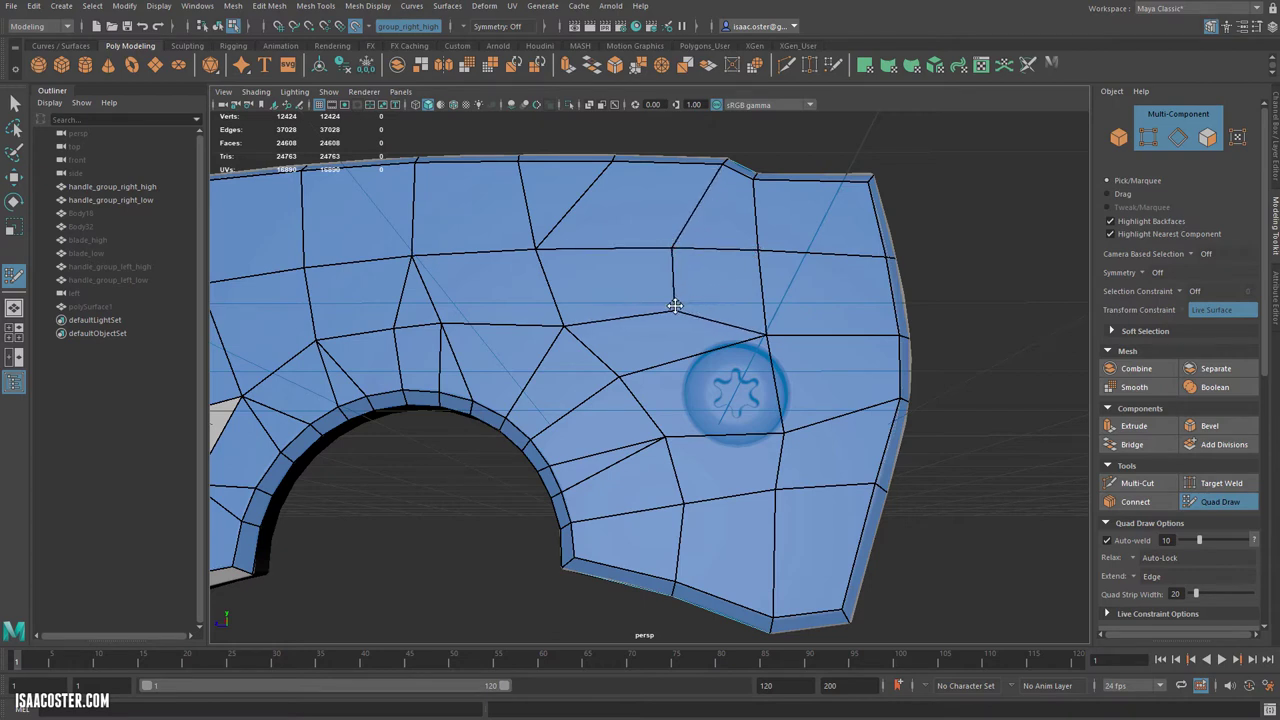
- Nudge the vertices of the loop running between the arch band and the top of the rear screw
{"action": "left_click_drag", "start_coordinate": [685, 300], "coordinate": [668, 302]}
{"action": "left_click_drag", "start_coordinate": [558, 322], "coordinate": [563, 316]}
{"action": "left_click_drag", "start_coordinate": [767, 334], "coordinate": [762, 334]}
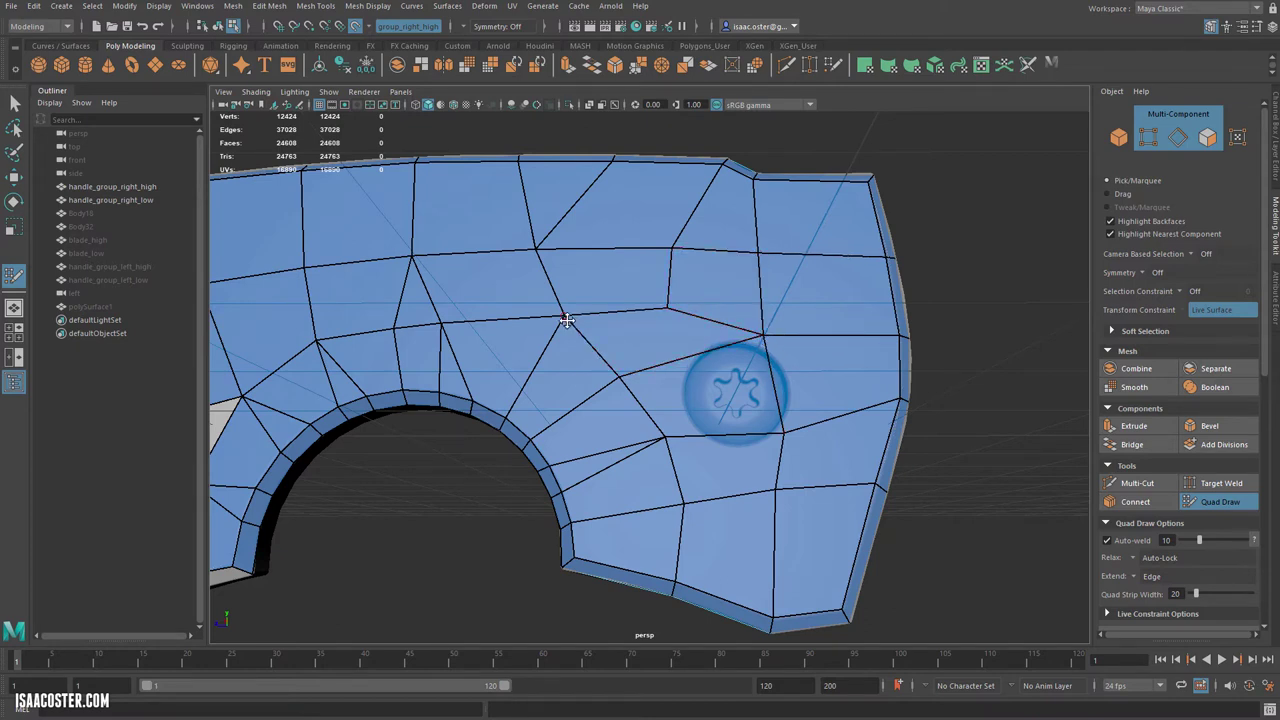
{"action": "left_click_drag", "start_coordinate": [565, 317], "coordinate": [571, 328]}
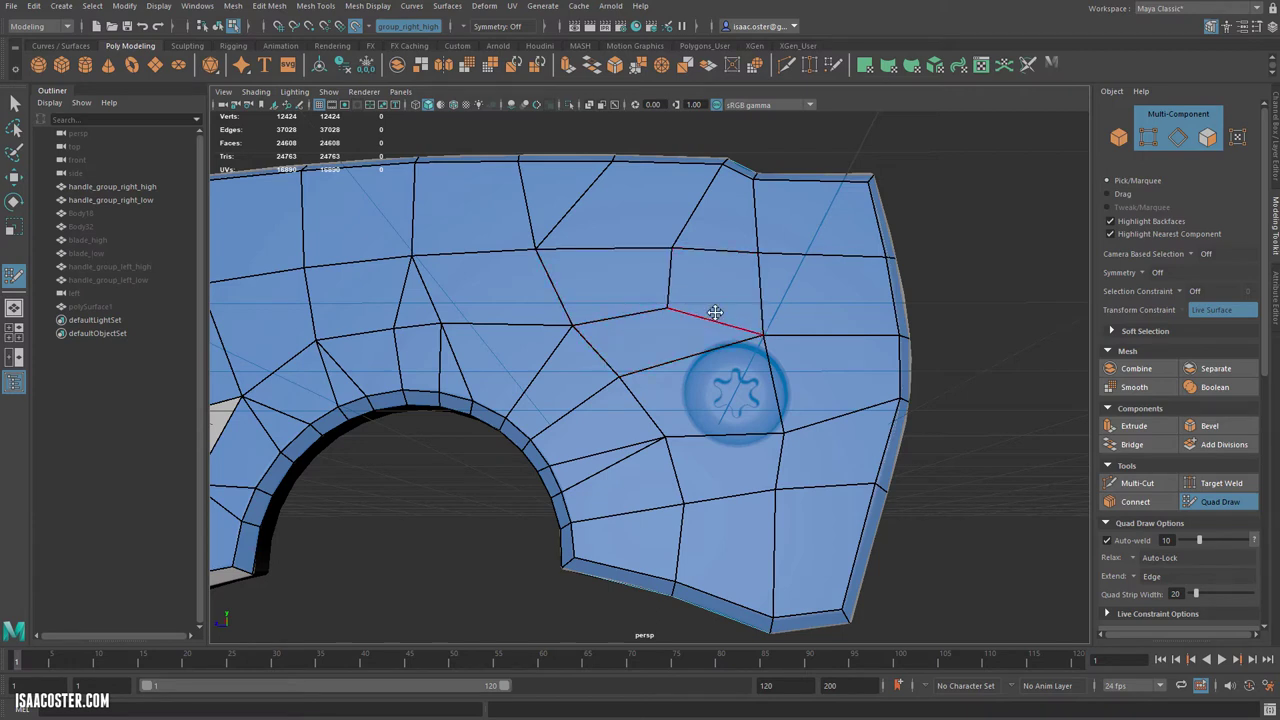
- Collapse the narrow quad above the rear screw by welding its two vertex pairs, and center the merged vertices over the screw
{"action": "left_click_drag", "start_coordinate": [670, 262], "coordinate": [757, 253]}
{"action": "mouse_move", "coordinate": [717, 320]}
{"action": "left_mouse_down"}
{"action": "mouse_move", "coordinate": [668, 307]}
{"action": "mouse_move", "coordinate": [729, 319]}
{"action": "left_mouse_up"}
{"action": "left_click_drag", "start_coordinate": [751, 243], "coordinate": [726, 256]}
{"action": "mouse_move", "coordinate": [722, 318]}
{"action": "left_mouse_down"}
{"action": "mouse_move", "coordinate": [712, 308]}
{"action": "mouse_move", "coordinate": [729, 248]}
{"action": "left_mouse_up"}
{"action": "left_click_drag", "start_coordinate": [716, 303], "coordinate": [720, 311]}
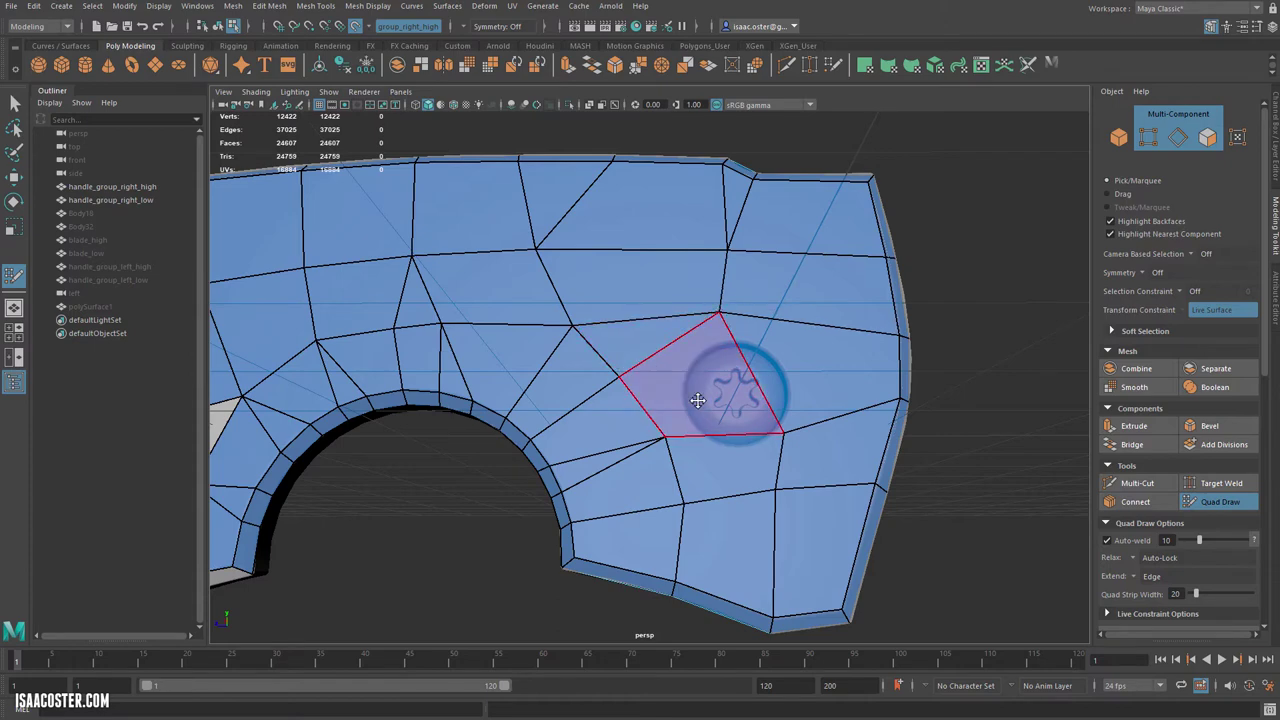
- Lower the bevel vertex on the handle's rear edge to level the edge row below the screw
{"action": "scroll", "coordinate": [608, 408], "scroll_direction": "down", "scroll_amount": 3}
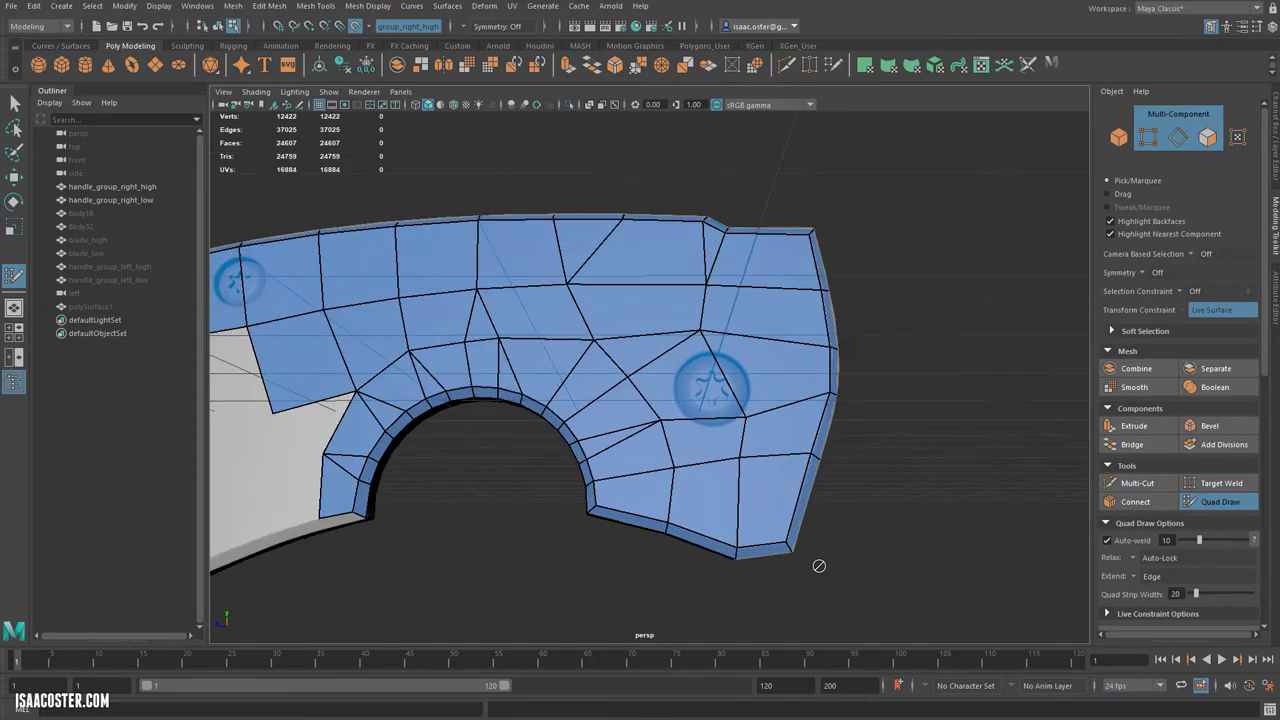
{"action": "scroll", "coordinate": [819, 566], "scroll_direction": "up", "scroll_amount": 2}
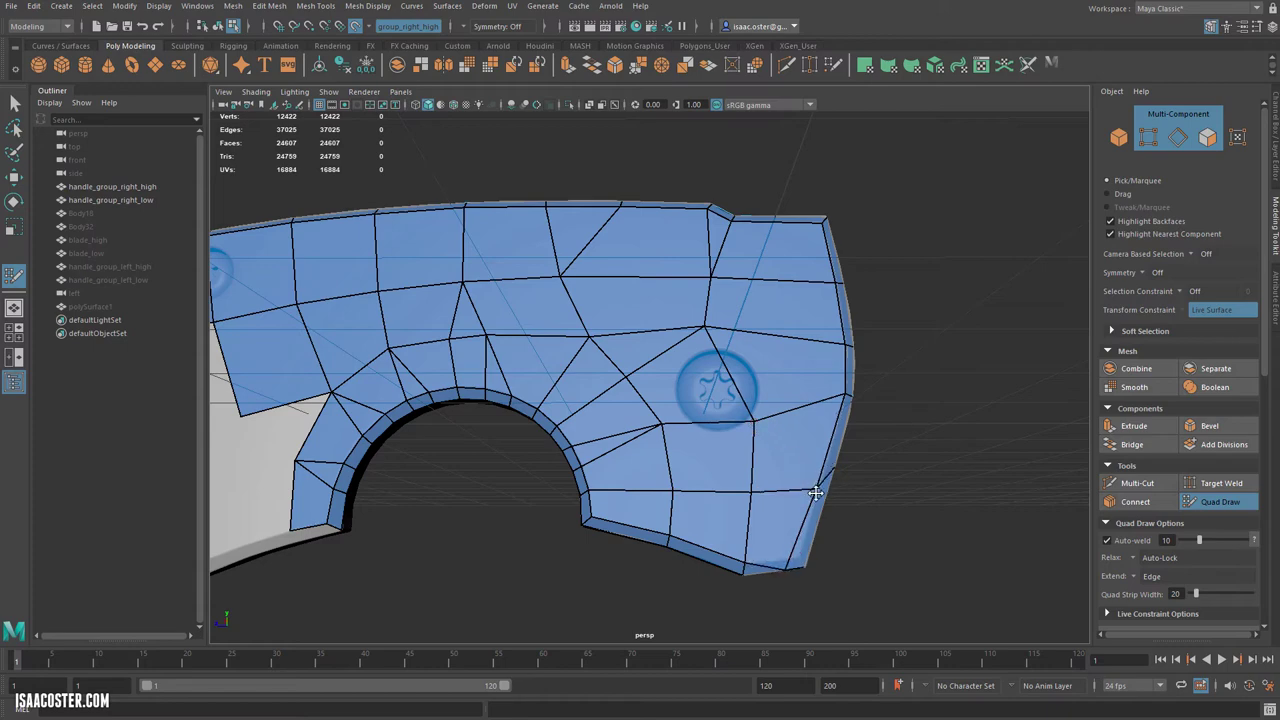
{"action": "left_click_drag", "start_coordinate": [906, 570], "coordinate": [904, 570], "text": "alt"}
{"action": "scroll", "coordinate": [904, 570], "scroll_direction": "up", "scroll_amount": 3}
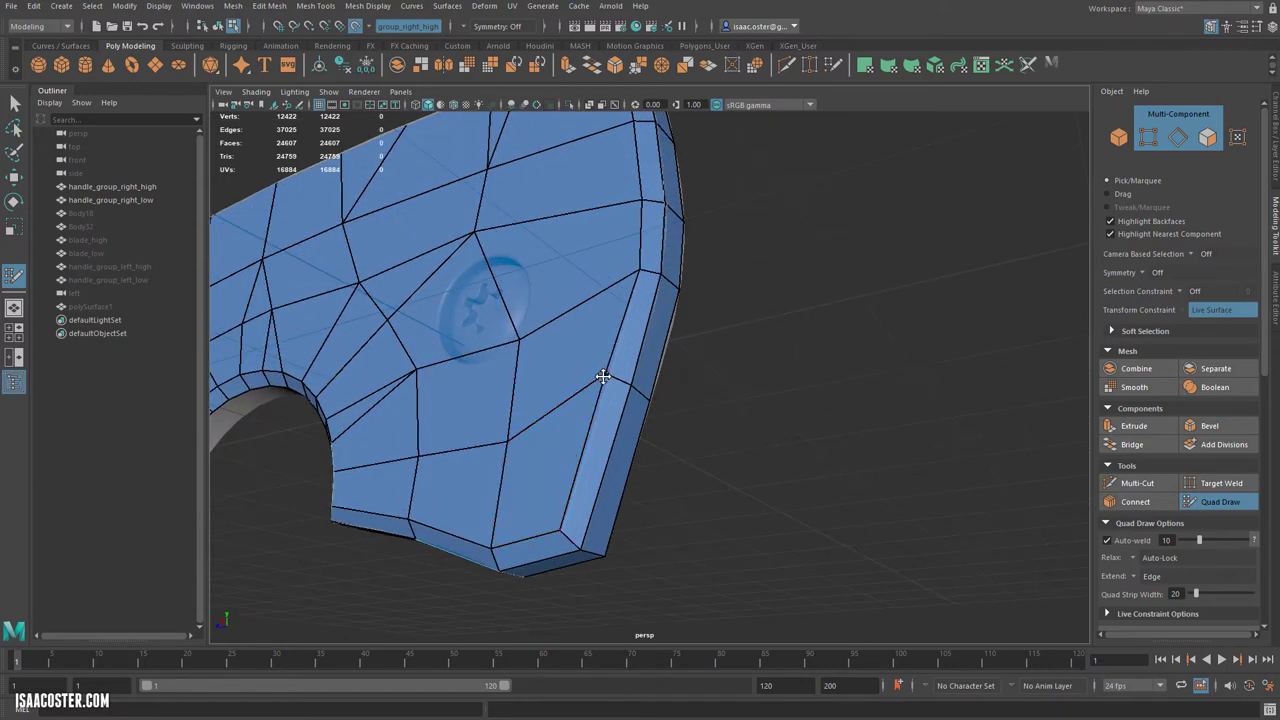
{"action": "mouse_move", "coordinate": [603, 376]}
{"action": "left_mouse_down"}
{"action": "mouse_move", "coordinate": [597, 414]}
{"action": "mouse_move", "coordinate": [626, 403]}
{"action": "mouse_move", "coordinate": [623, 419]}
{"action": "mouse_move", "coordinate": [599, 413]}
{"action": "left_mouse_up"}
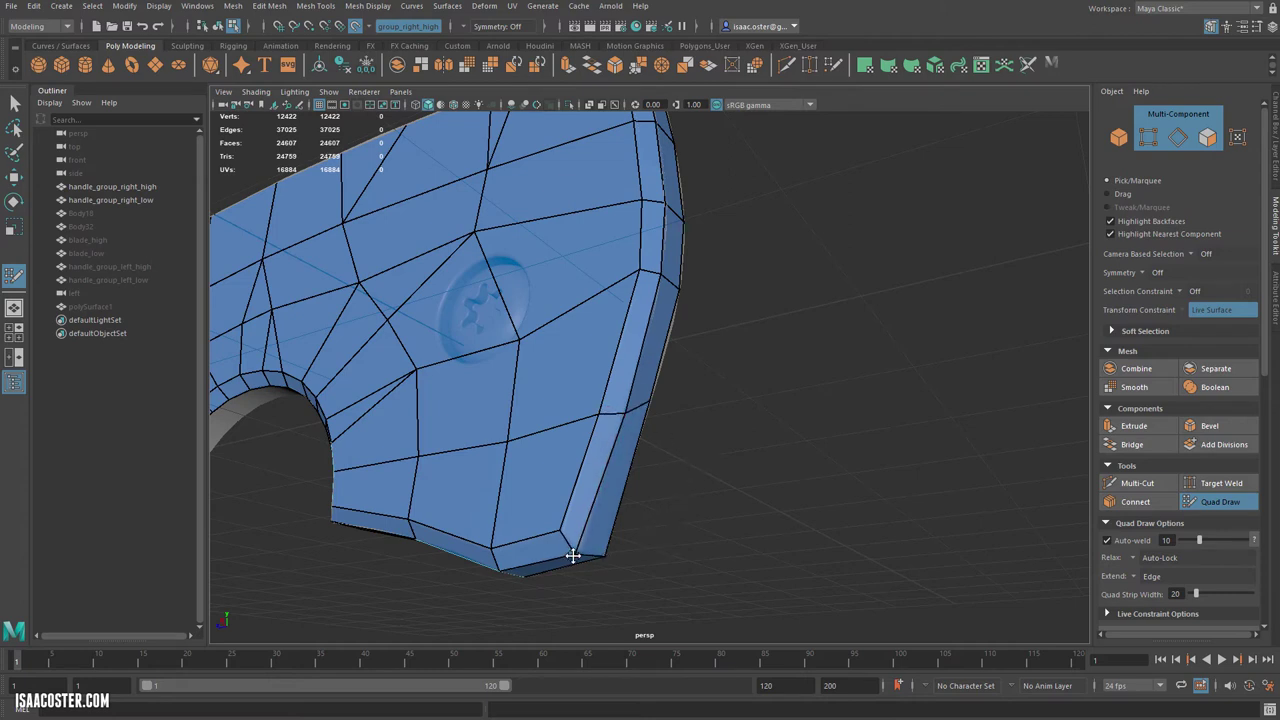
- Even out the quads around the rear screw and shift the two loop vertices between the arch crown and the screw
{"action": "left_click_drag", "start_coordinate": [667, 510], "coordinate": [484, 477], "text": "alt"}
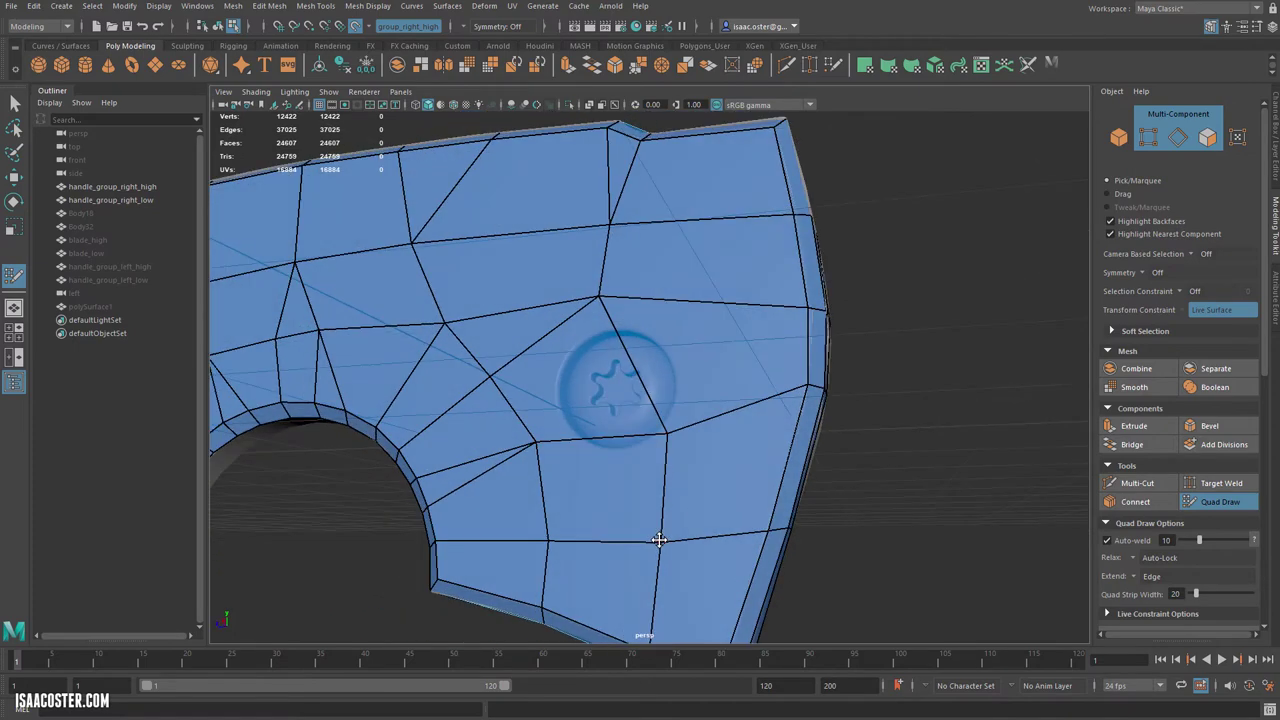
{"action": "right_click_drag", "start_coordinate": [719, 454], "coordinate": [645, 441], "text": "alt"}
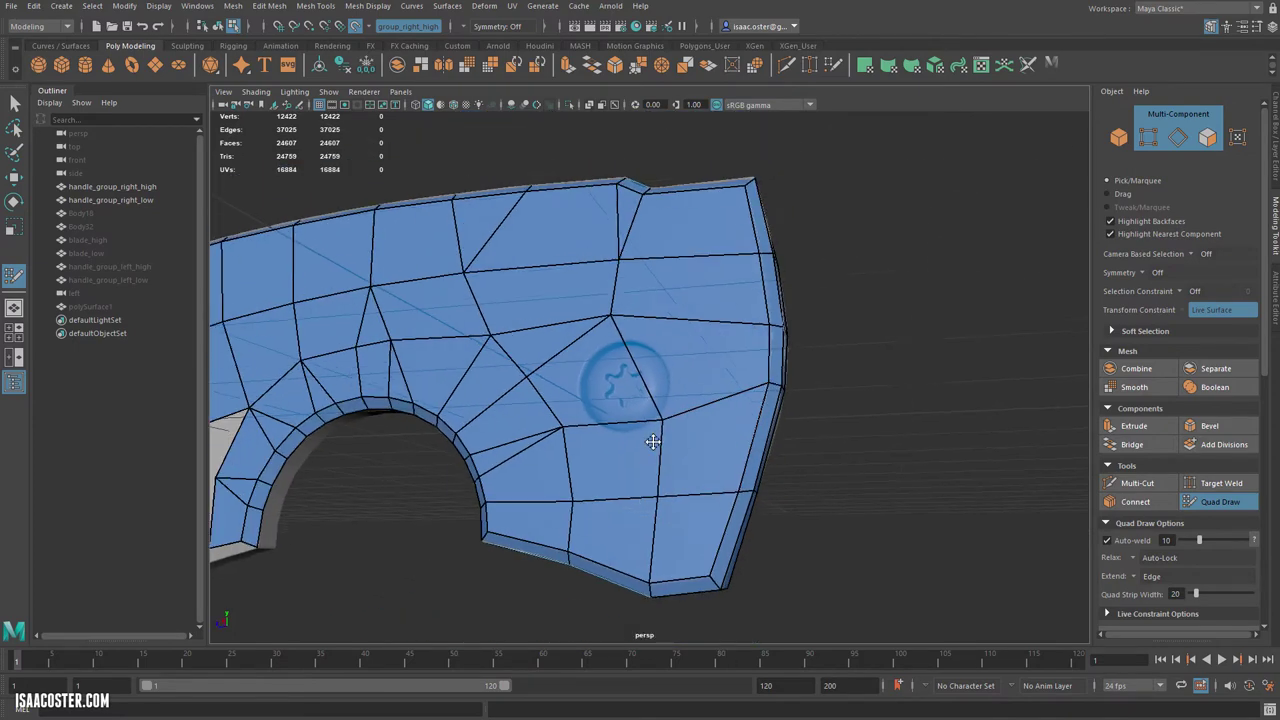
{"action": "mouse_move", "coordinate": [645, 441]}
{"action": "left_mouse_down", "text": "alt"}
{"action": "mouse_move", "coordinate": [718, 437]}
{"action": "mouse_move", "coordinate": [734, 460]}
{"action": "mouse_move", "coordinate": [728, 450]}
{"action": "left_mouse_up", "text": "alt"}
{"action": "left_click_drag", "start_coordinate": [685, 372], "coordinate": [687, 374]}
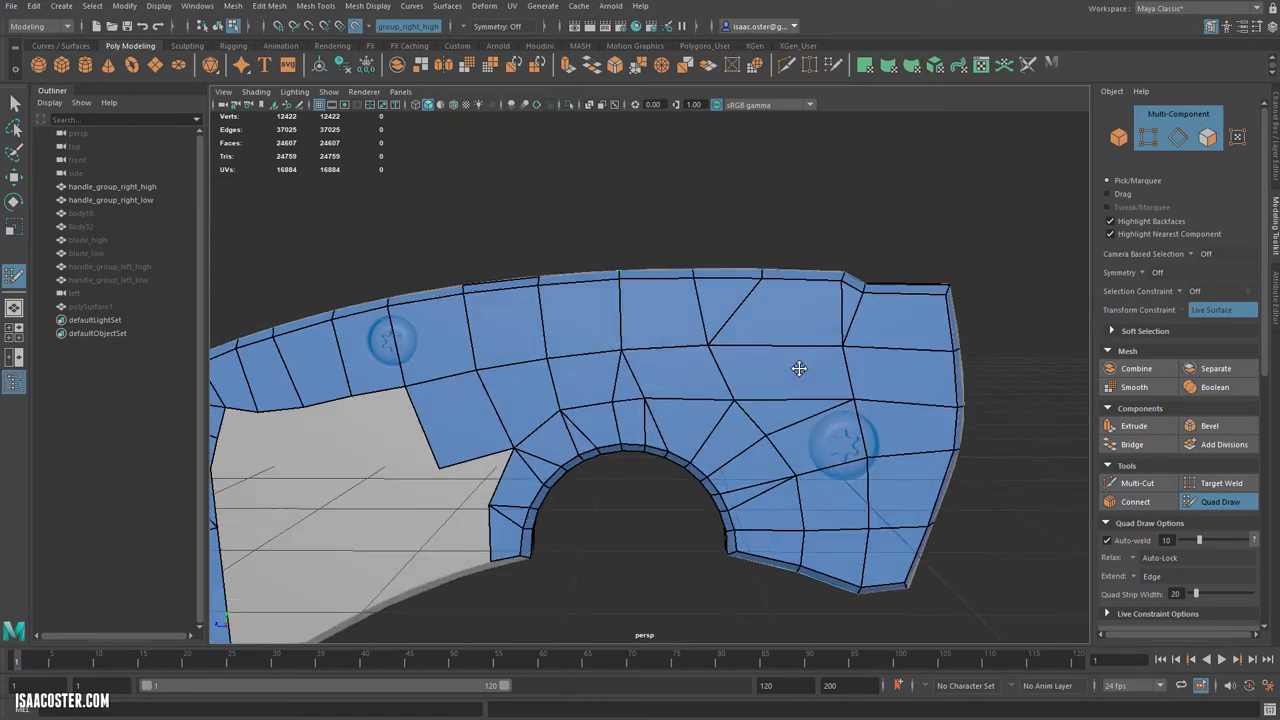
{"action": "left_click_drag", "start_coordinate": [799, 369], "coordinate": [800, 372], "text": "alt"}
{"action": "scroll", "coordinate": [763, 380], "scroll_direction": "up", "scroll_amount": 4}
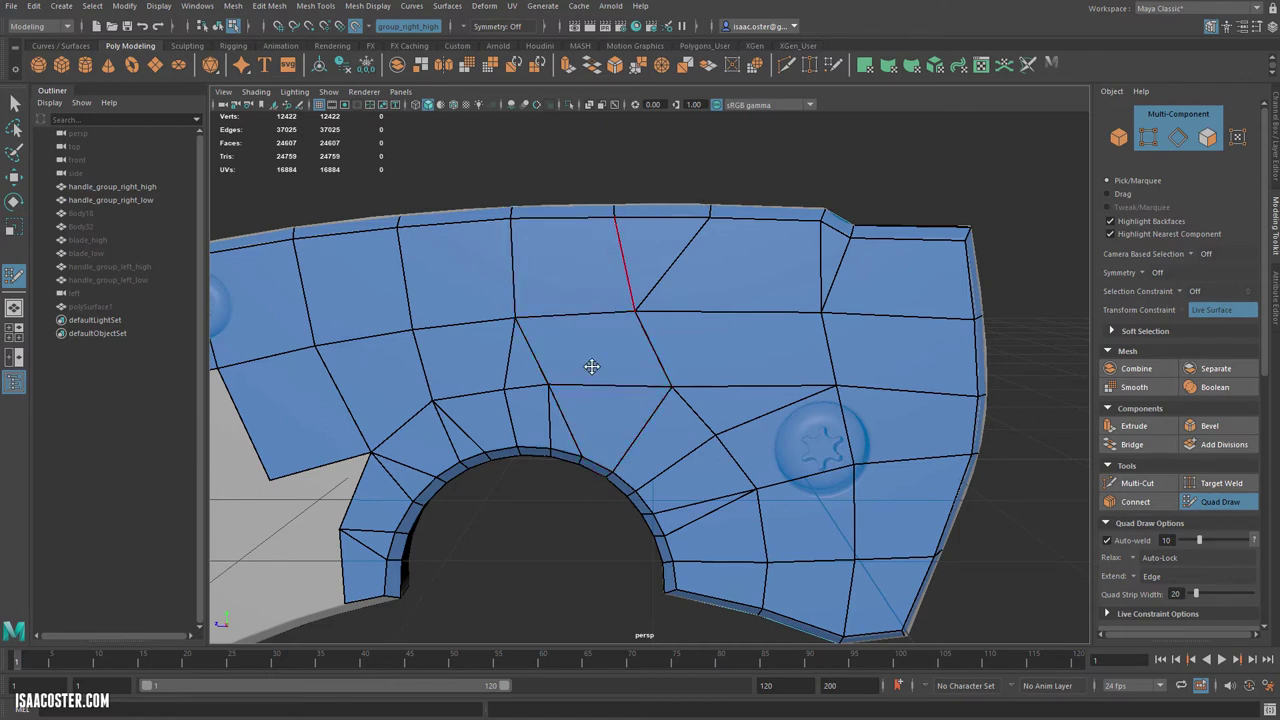
{"action": "left_click_drag", "start_coordinate": [673, 385], "coordinate": [656, 381]}
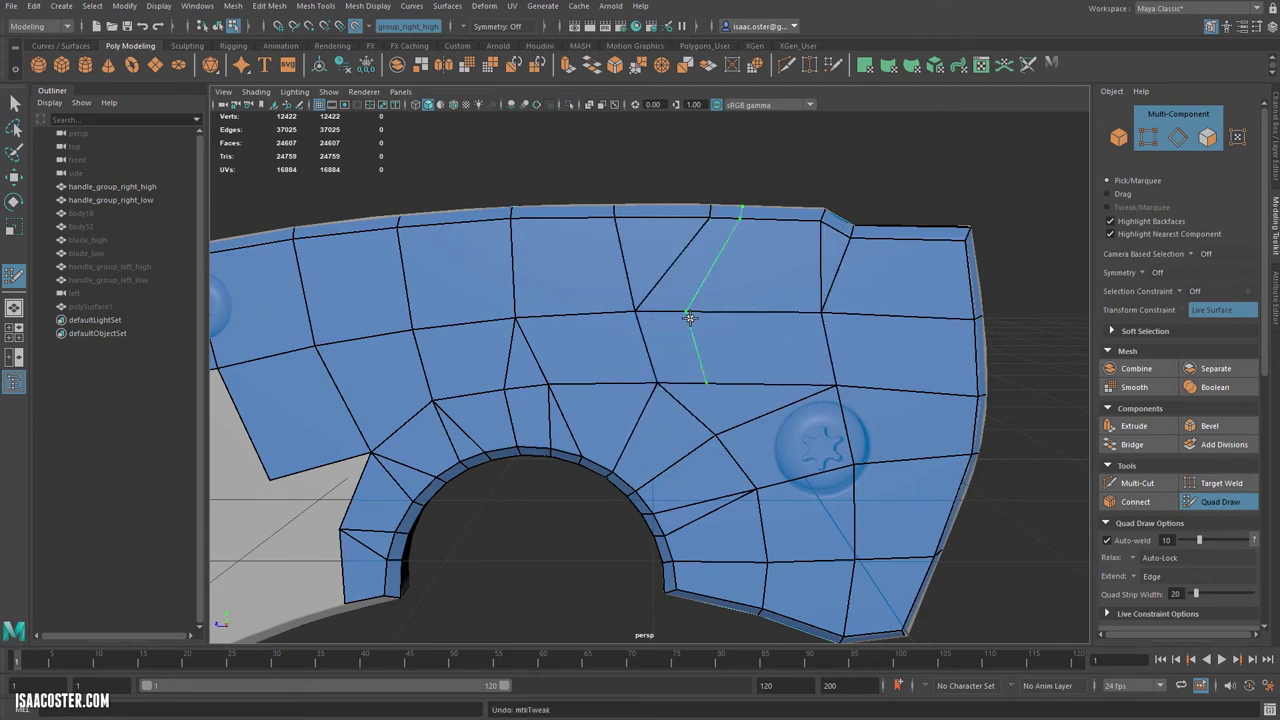
{"action": "left_click_drag", "start_coordinate": [636, 311], "coordinate": [665, 313]}
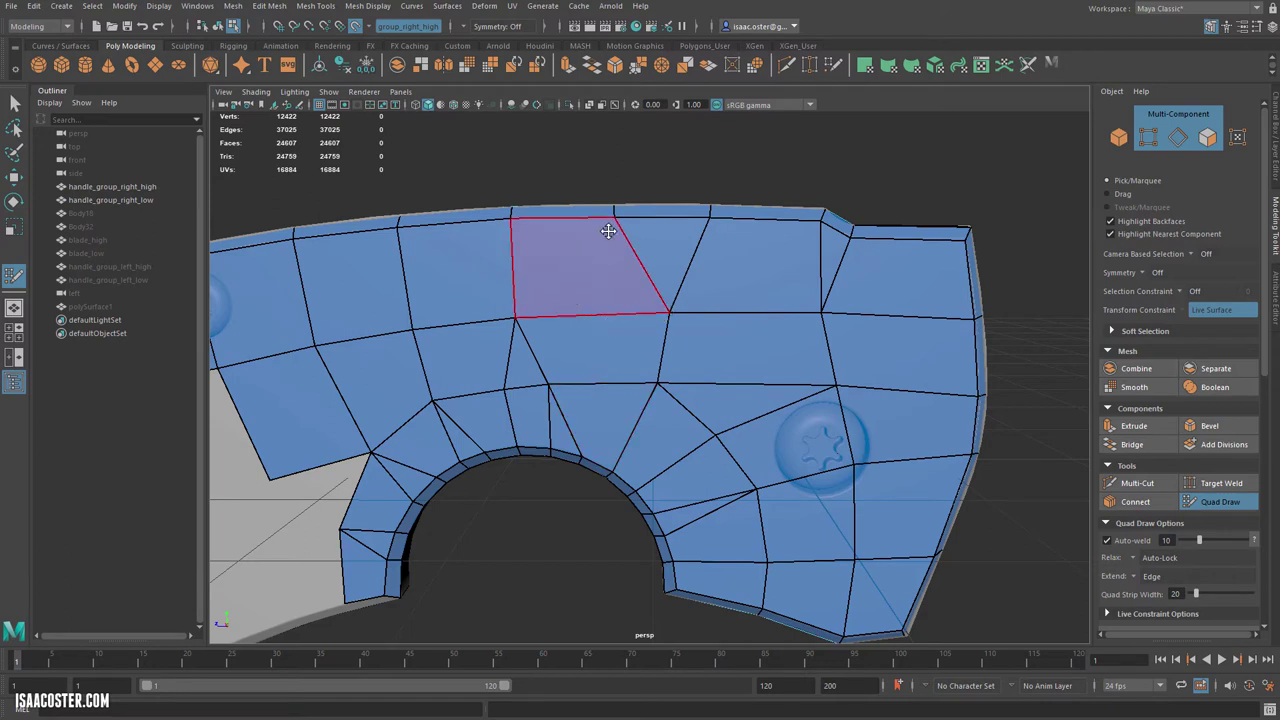
- Select the column of three faces from the top edge down to the arch beside its crown and delete it
{"action": "key", "text": "w"}
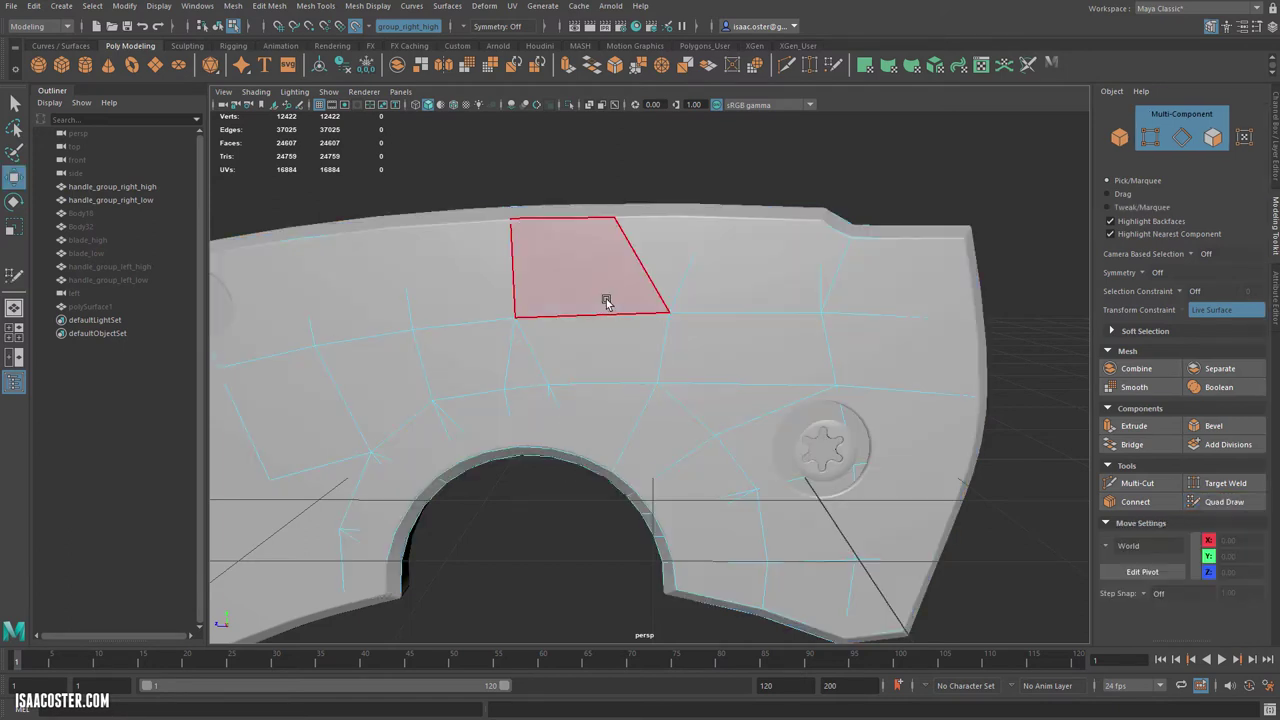
{"action": "left_click", "coordinate": [605, 299]}
{"action": "left_click", "coordinate": [584, 354], "text": "shift"}
{"action": "left_click", "coordinate": [595, 432], "text": "shift"}
{"action": "key", "text": "Delete"}
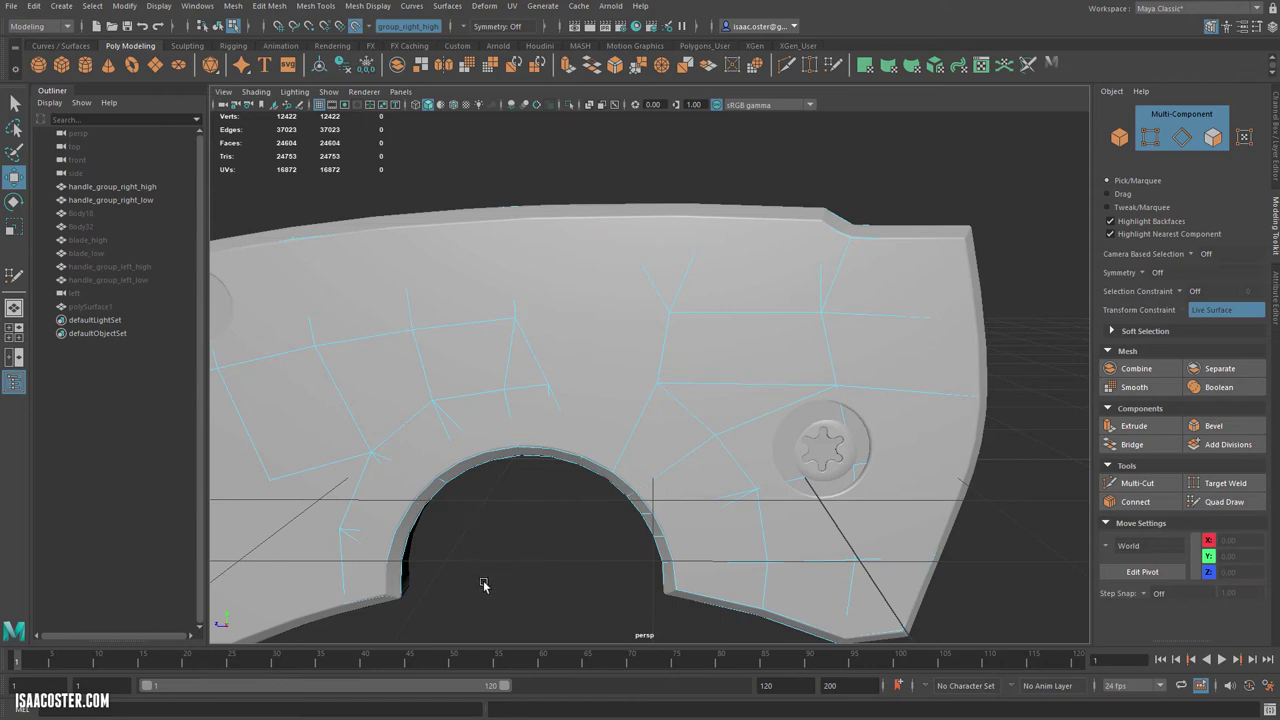
- Delete the sliver face above the arch rim and the skewed face at the top edge, widening the gap beside the crown
{"action": "left_click", "coordinate": [1220, 501]}
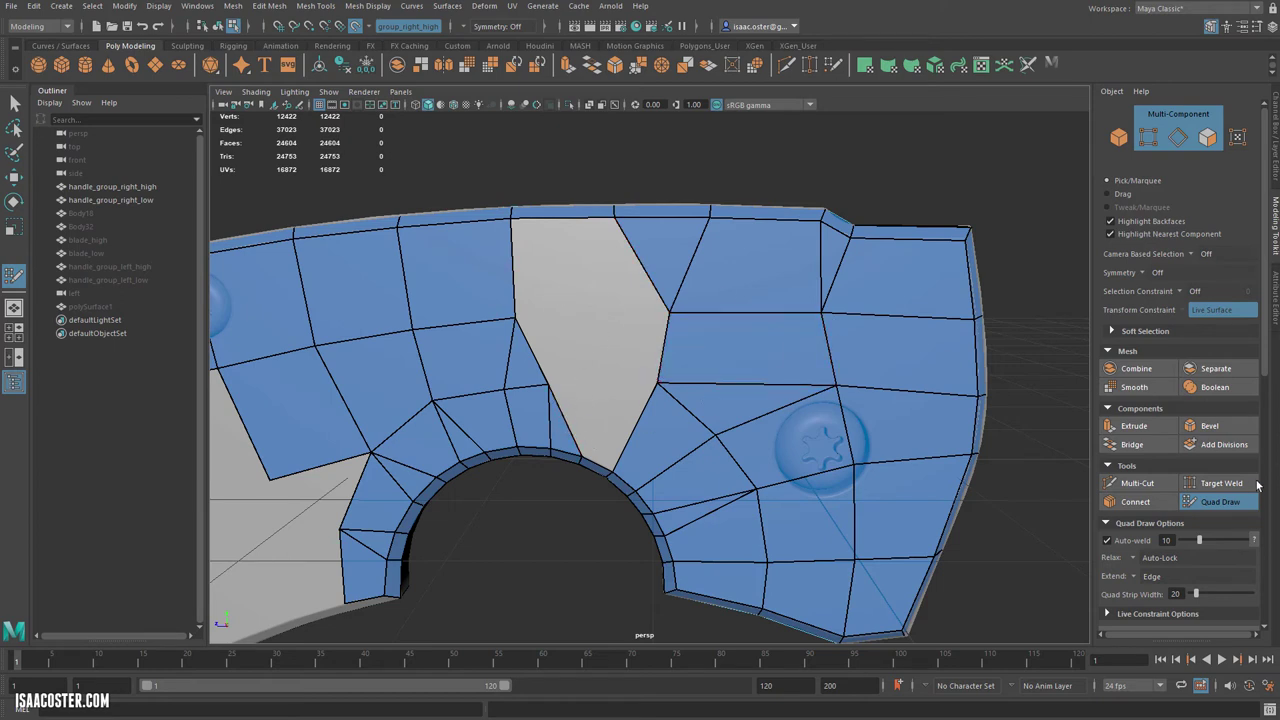
{"action": "key", "text": "w"}
{"action": "left_click", "coordinate": [648, 265]}
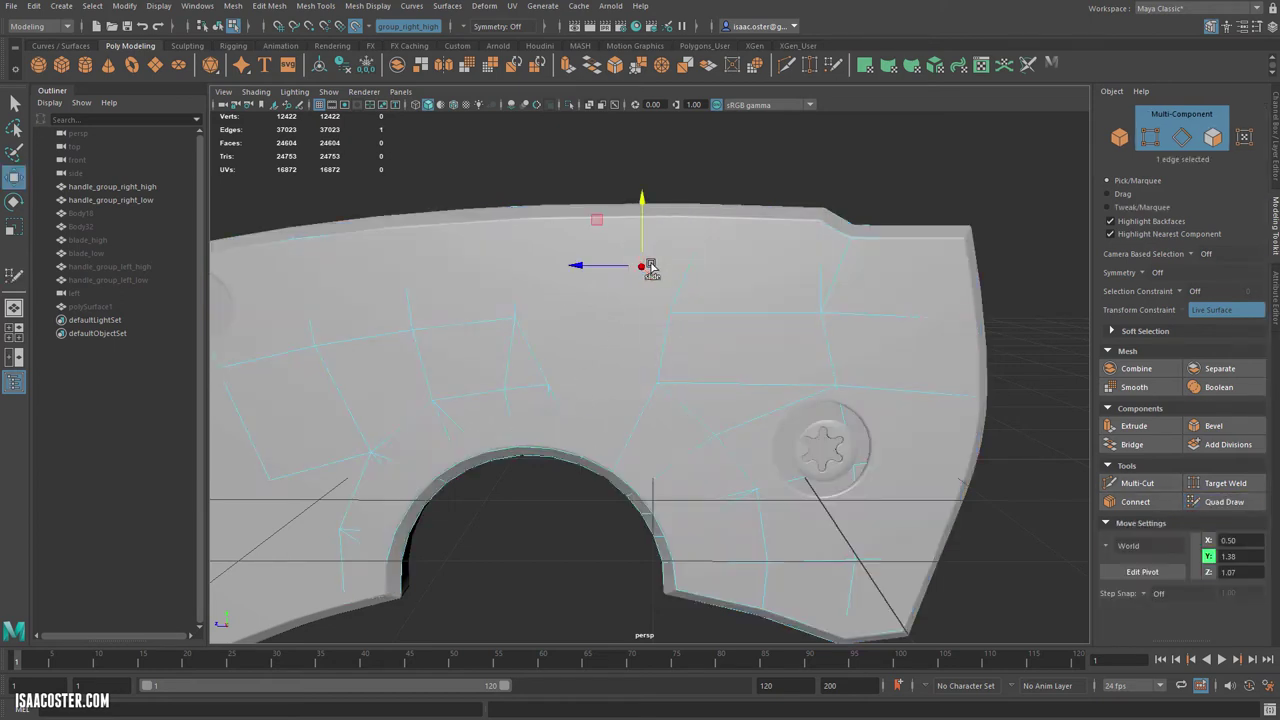
{"action": "left_click", "coordinate": [564, 427]}
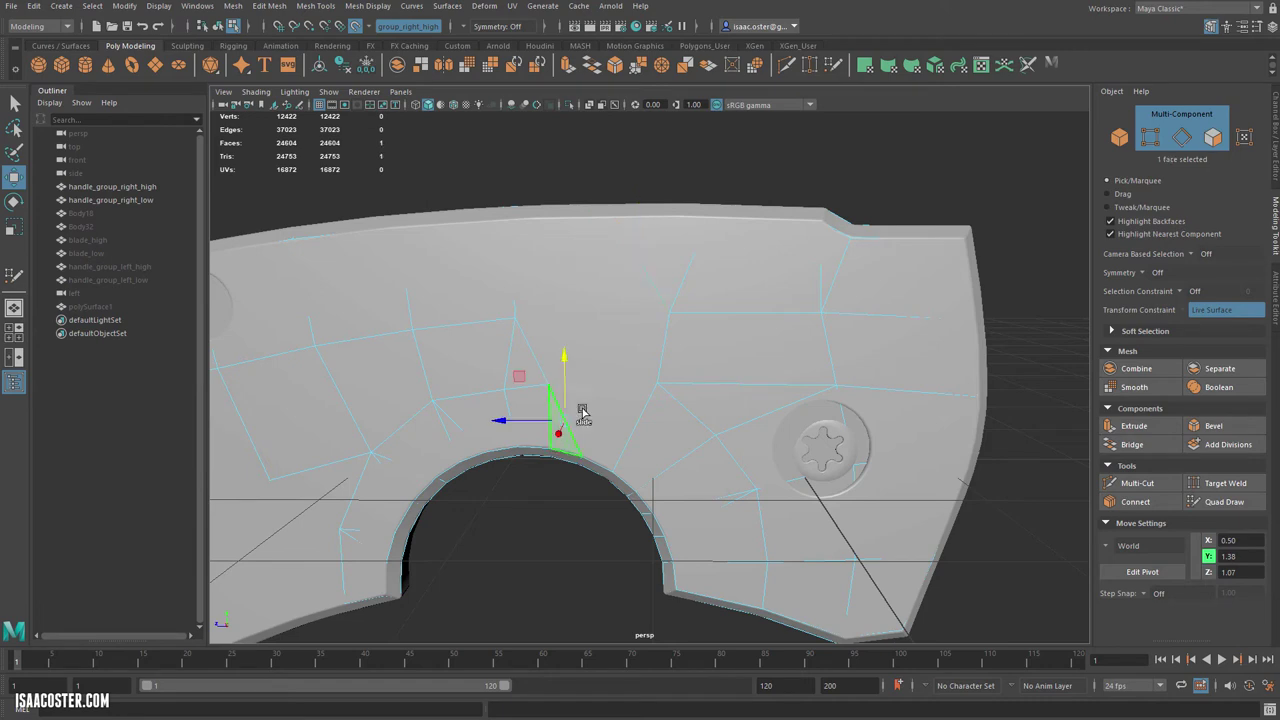
{"action": "left_click", "coordinate": [663, 258], "text": "shift"}
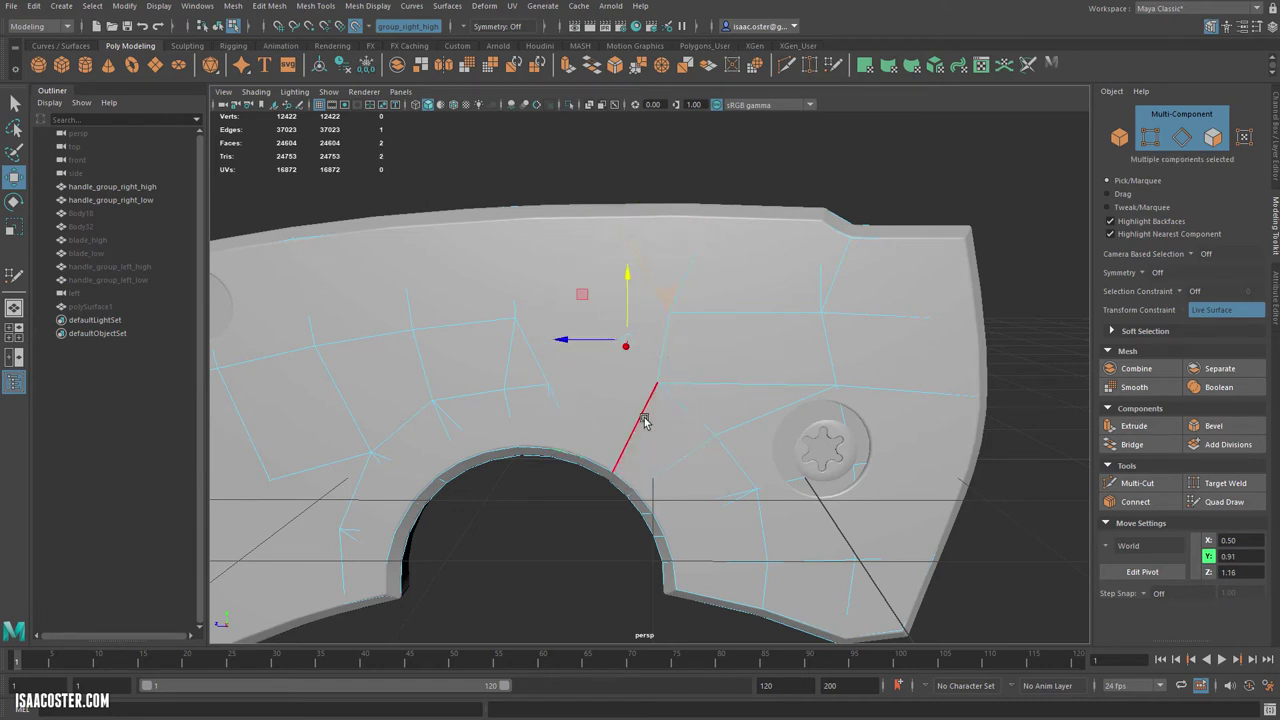
{"action": "key", "text": "Delete"}
- Fill the gap between the top edge and the arch with six new quads using Quad Draw
{"action": "left_click", "coordinate": [1222, 501]}
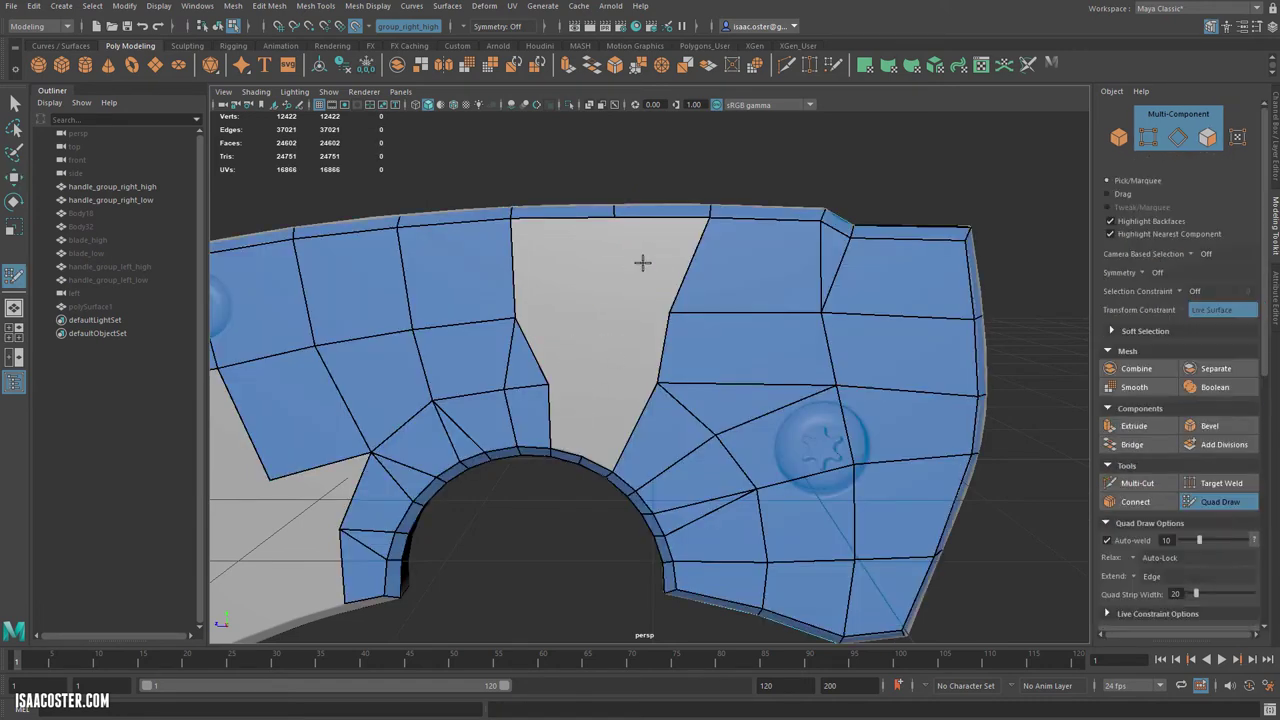
{"action": "left_click", "coordinate": [655, 270], "text": "shift"}
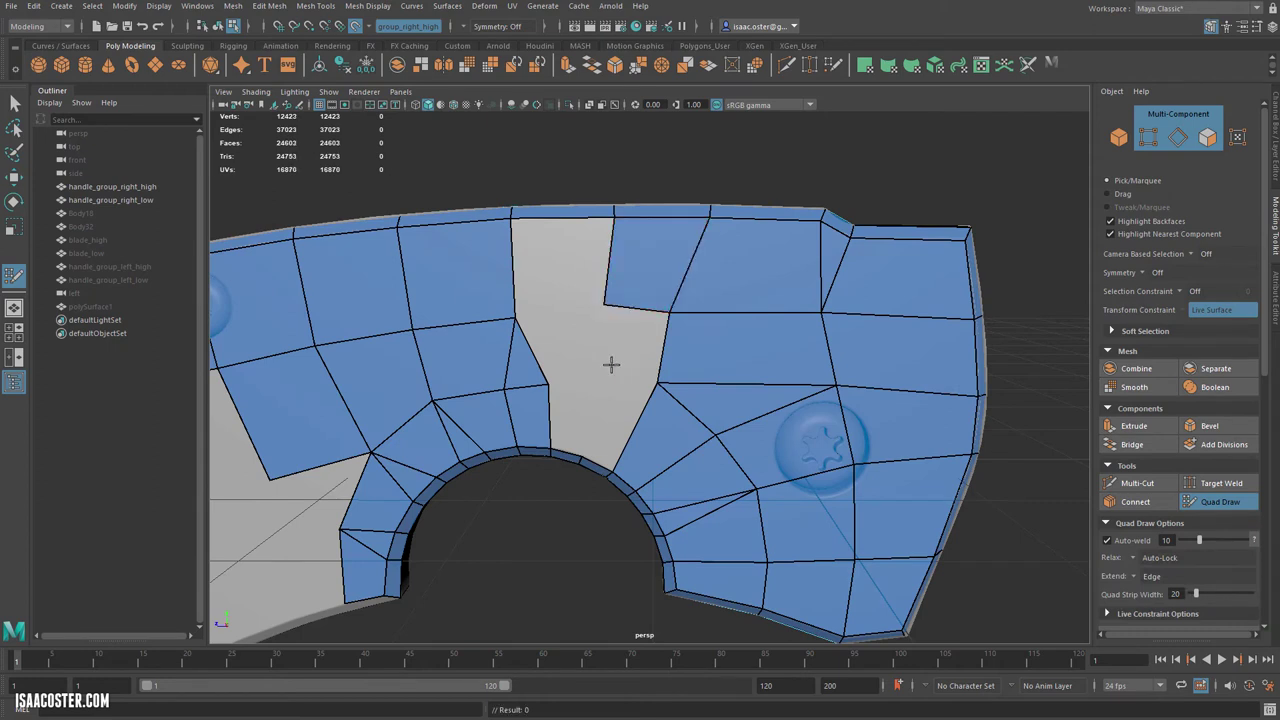
{"action": "left_click", "coordinate": [630, 362], "text": "shift"}
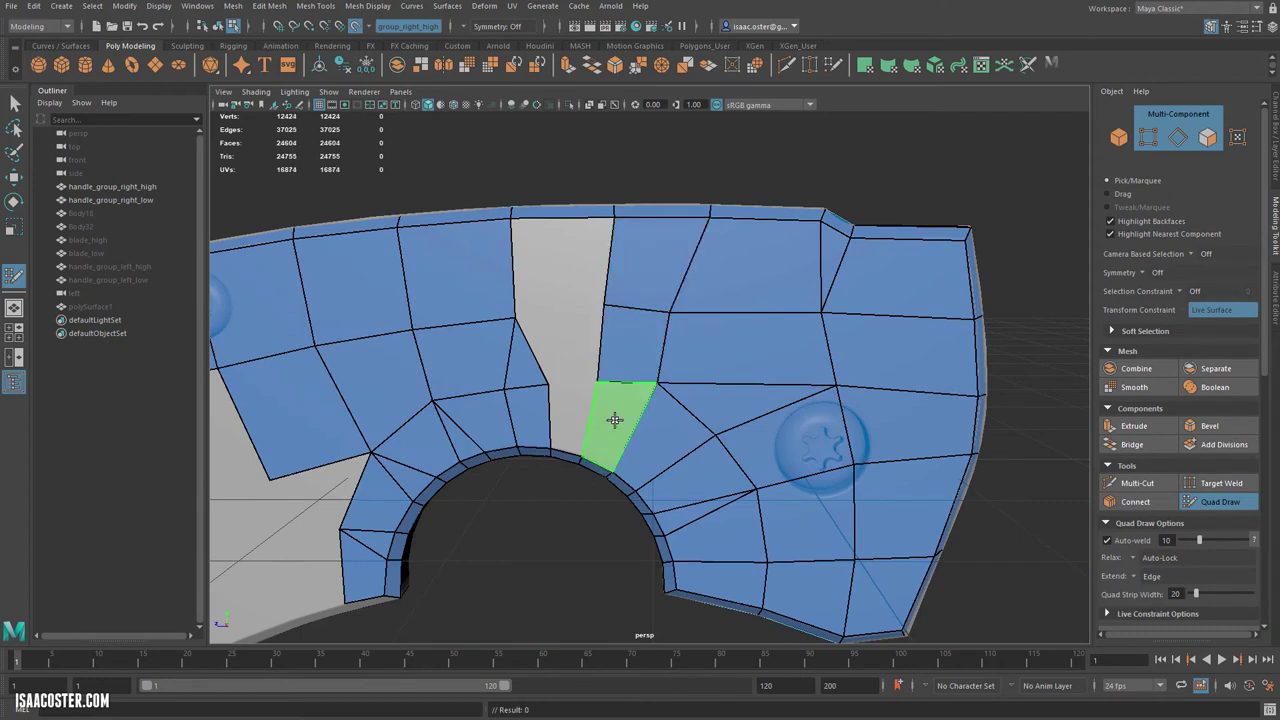
{"action": "left_click", "coordinate": [608, 417], "text": "shift"}
{"action": "left_click", "coordinate": [571, 414], "text": "shift"}
{"action": "left_click", "coordinate": [548, 250], "text": "shift"}
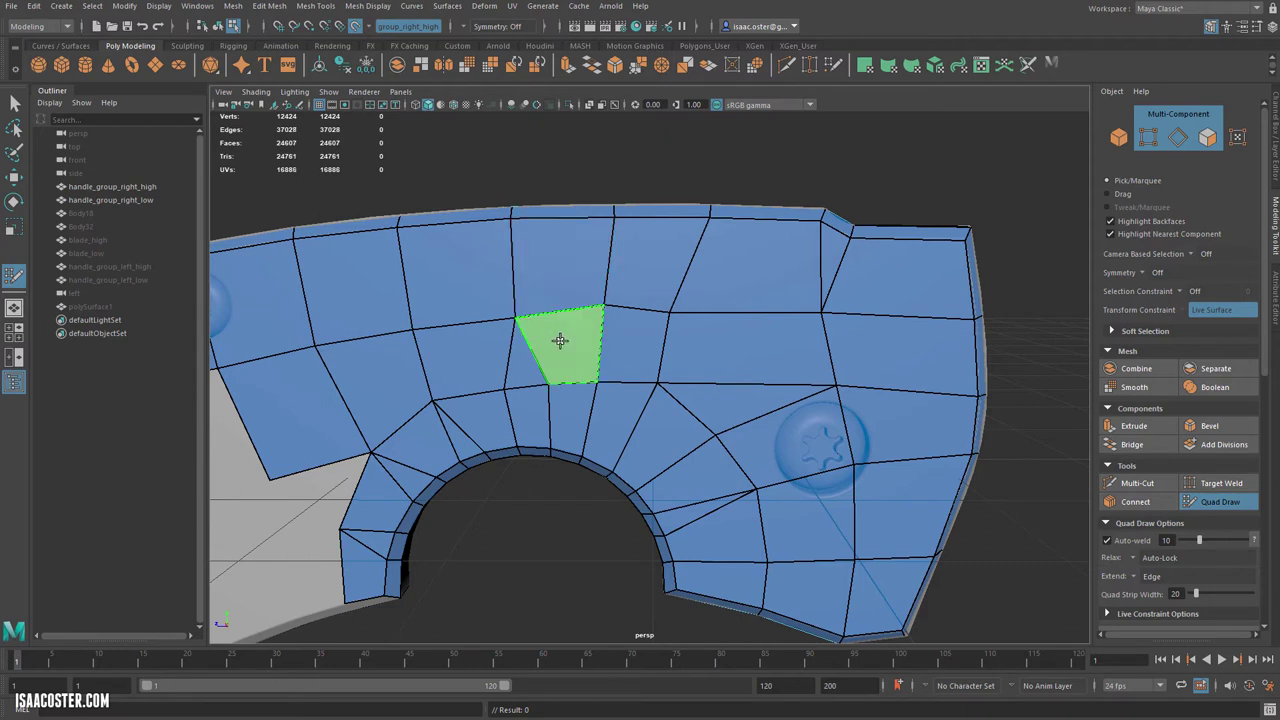
{"action": "left_click", "coordinate": [561, 341], "text": "shift"}
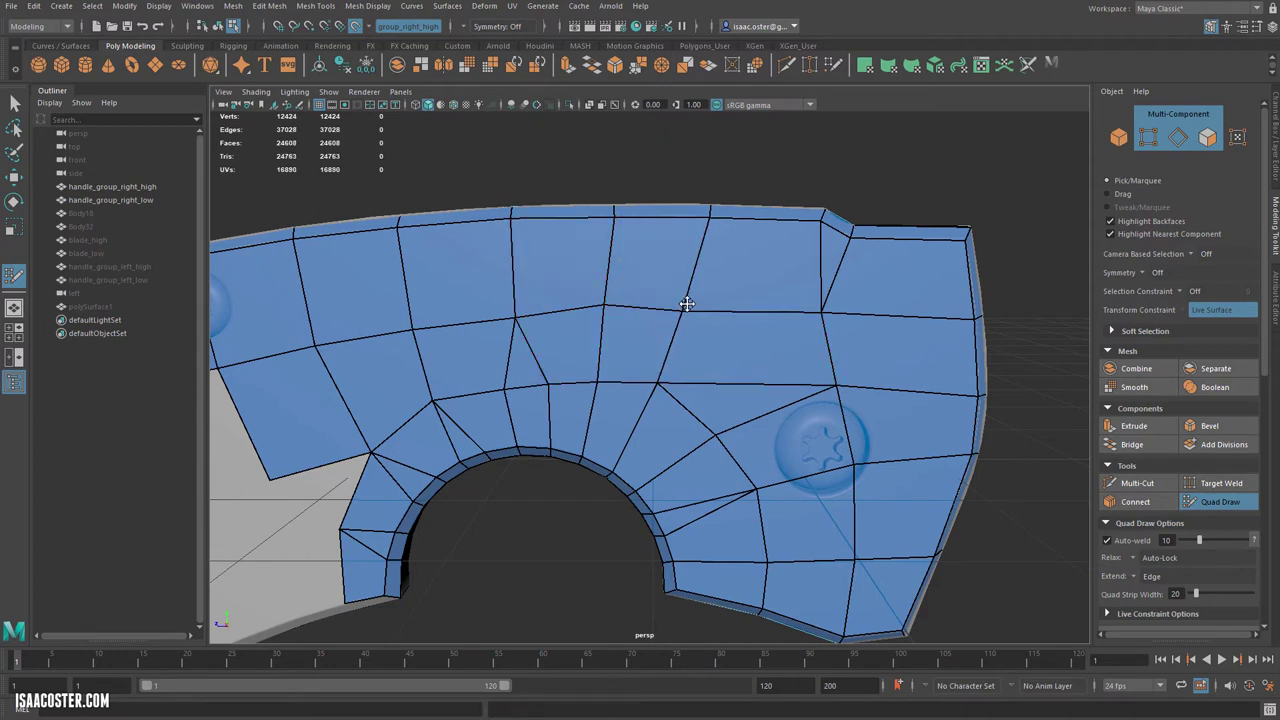
- Even out the spacing of the middle-row vertices between the top edge and the arch
{"action": "left_click_drag", "start_coordinate": [611, 308], "coordinate": [599, 306]}
{"action": "middle_click_drag", "start_coordinate": [631, 351], "coordinate": [633, 301], "text": "alt"}
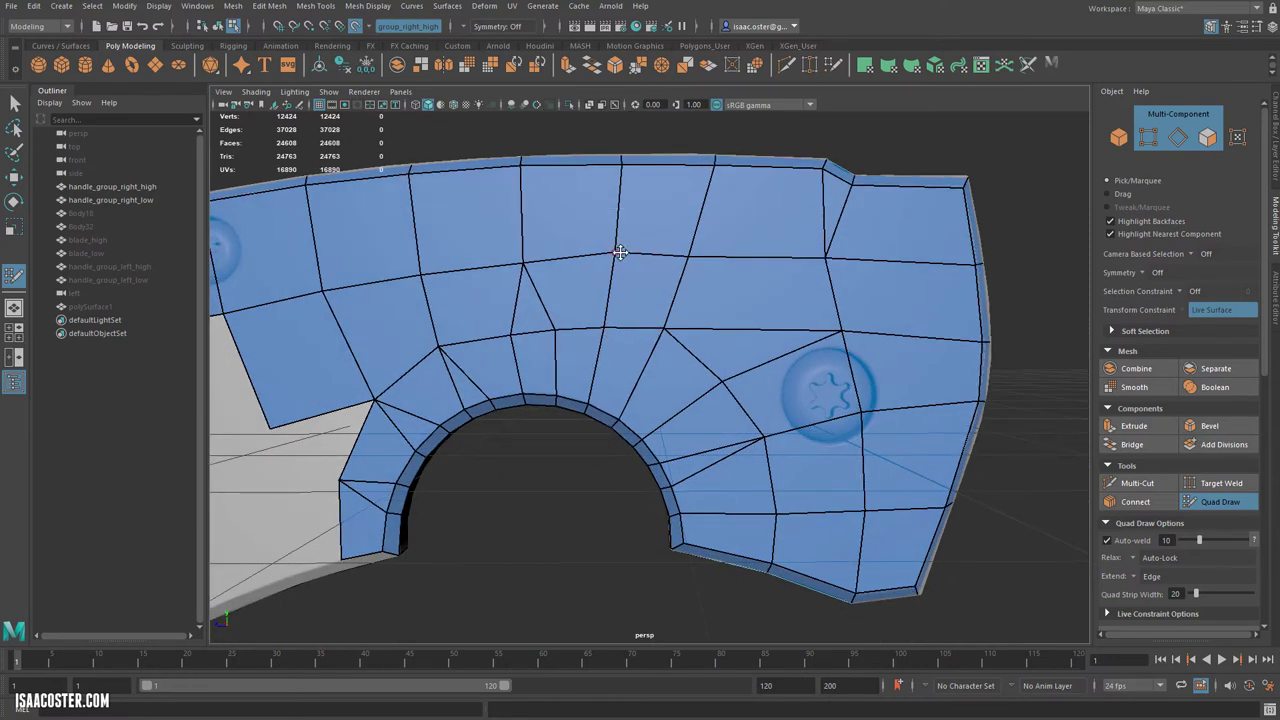
{"action": "left_click_drag", "start_coordinate": [620, 253], "coordinate": [687, 248]}
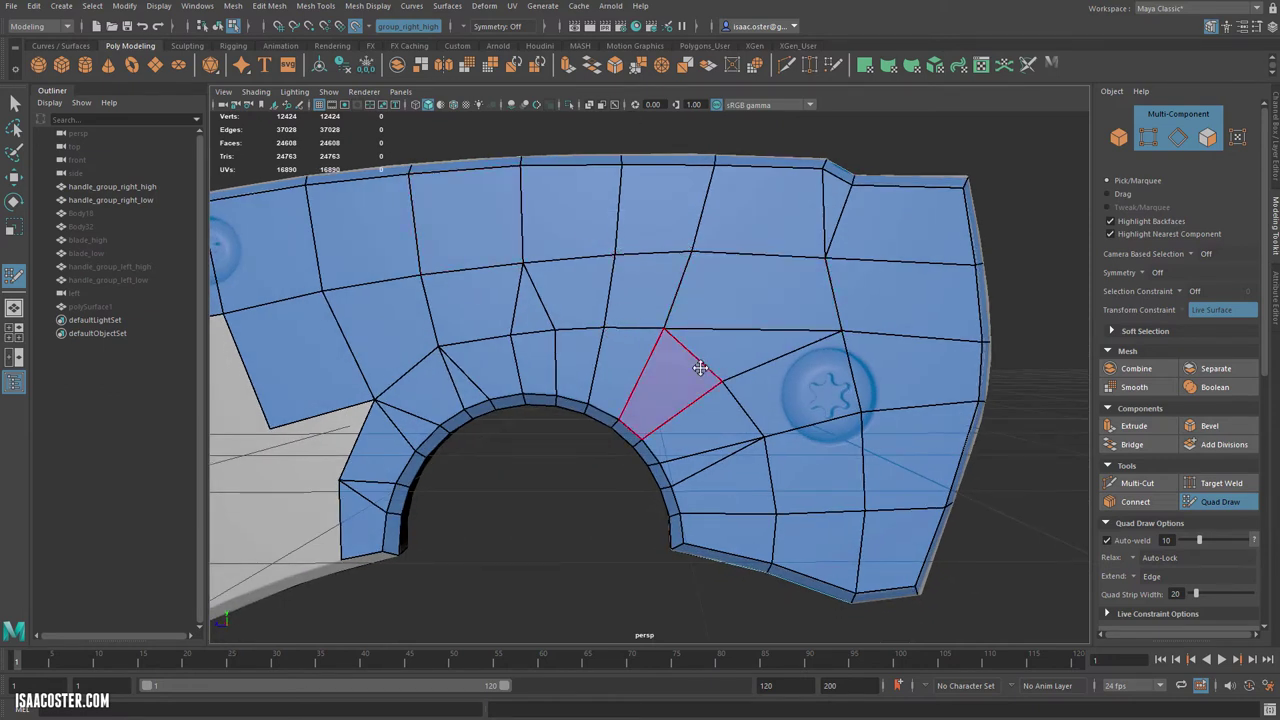
{"action": "mouse_move", "coordinate": [590, 460]}
{"action": "left_mouse_down", "text": "alt"}
{"action": "mouse_move", "coordinate": [508, 450]}
{"action": "mouse_move", "coordinate": [539, 451]}
{"action": "left_mouse_up", "text": "alt"}
{"action": "mouse_move", "coordinate": [543, 344]}
{"action": "left_mouse_down", "text": "alt"}
{"action": "mouse_move", "coordinate": [646, 443]}
{"action": "mouse_move", "coordinate": [626, 486]}
{"action": "mouse_move", "coordinate": [614, 481]}
{"action": "mouse_move", "coordinate": [648, 413]}
{"action": "left_mouse_up", "text": "alt"}
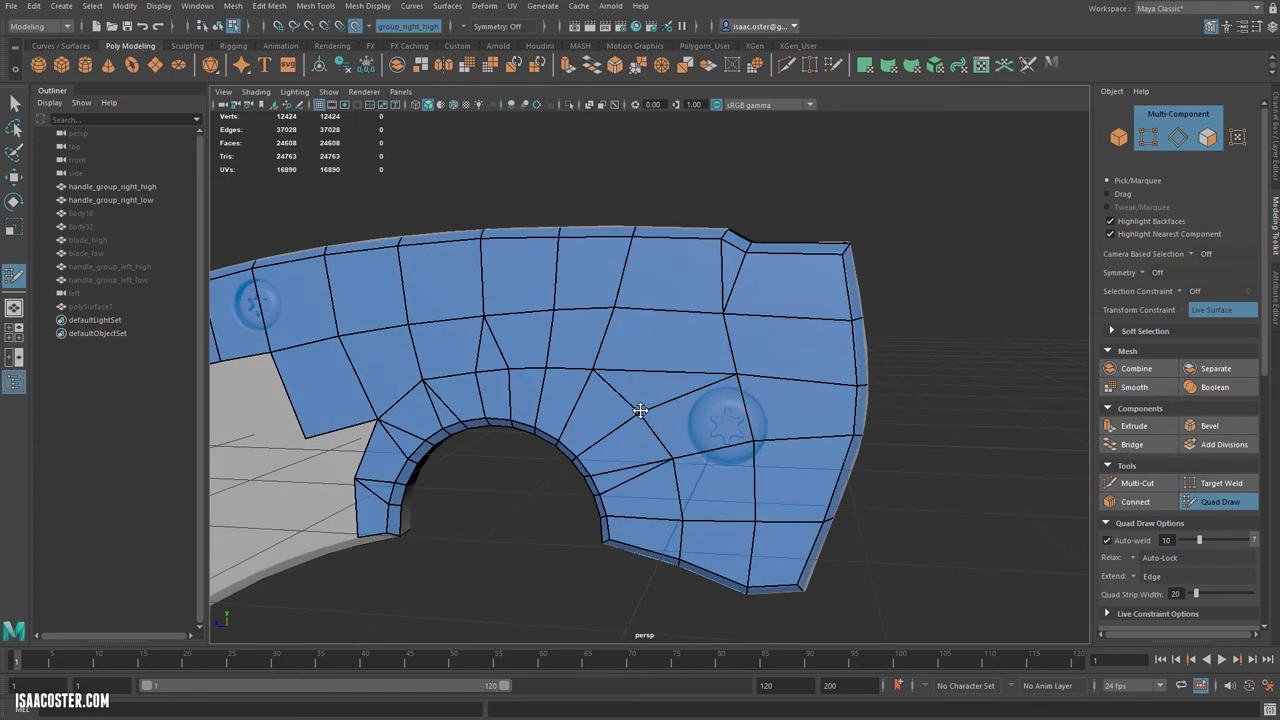
- Weld the loop vertex between arch and rear screw to its neighbour above and shift the merged vertex slightly toward the arch
{"action": "left_click_drag", "start_coordinate": [674, 417], "coordinate": [677, 411], "text": "alt"}
{"action": "right_click_drag", "start_coordinate": [677, 411], "coordinate": [700, 433], "text": "alt"}
{"action": "middle_click_drag", "start_coordinate": [700, 433], "coordinate": [723, 410], "text": "alt"}
{"action": "mouse_move", "coordinate": [672, 388]}
{"action": "left_mouse_down"}
{"action": "mouse_move", "coordinate": [609, 343]}
{"action": "mouse_move", "coordinate": [662, 360]}
{"action": "left_mouse_up"}
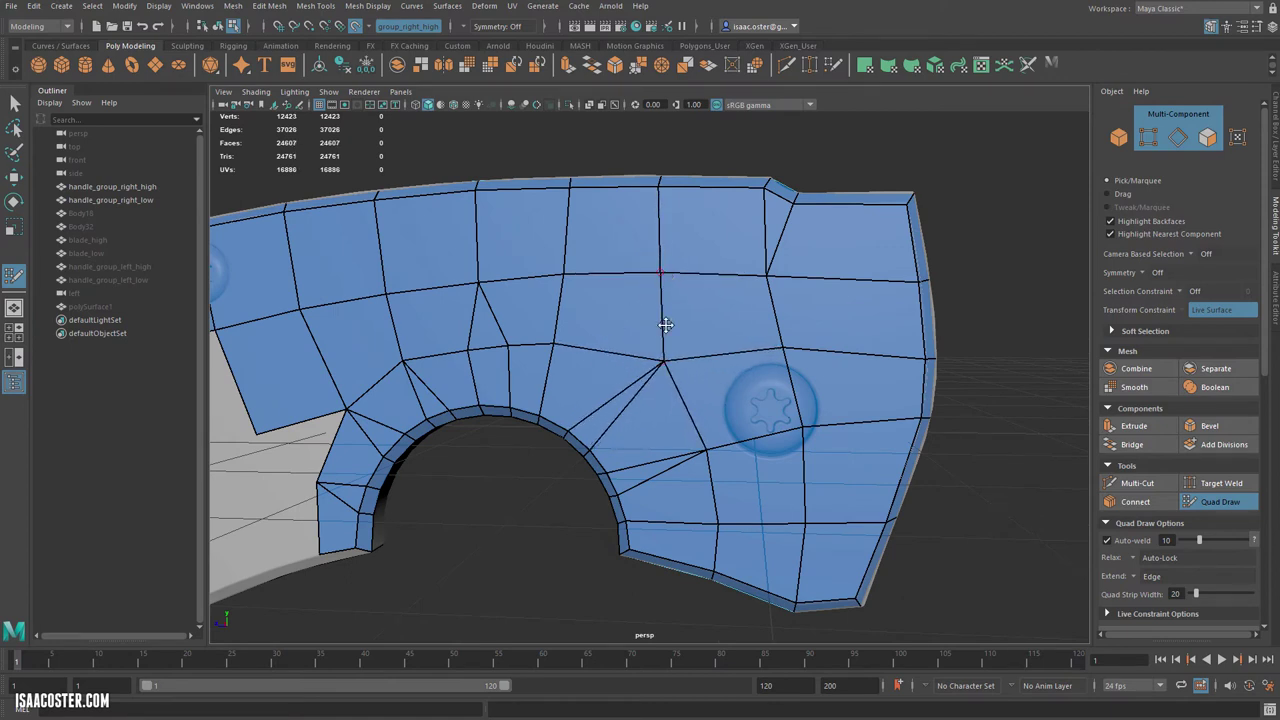
{"action": "left_click_drag", "start_coordinate": [664, 358], "coordinate": [652, 356]}
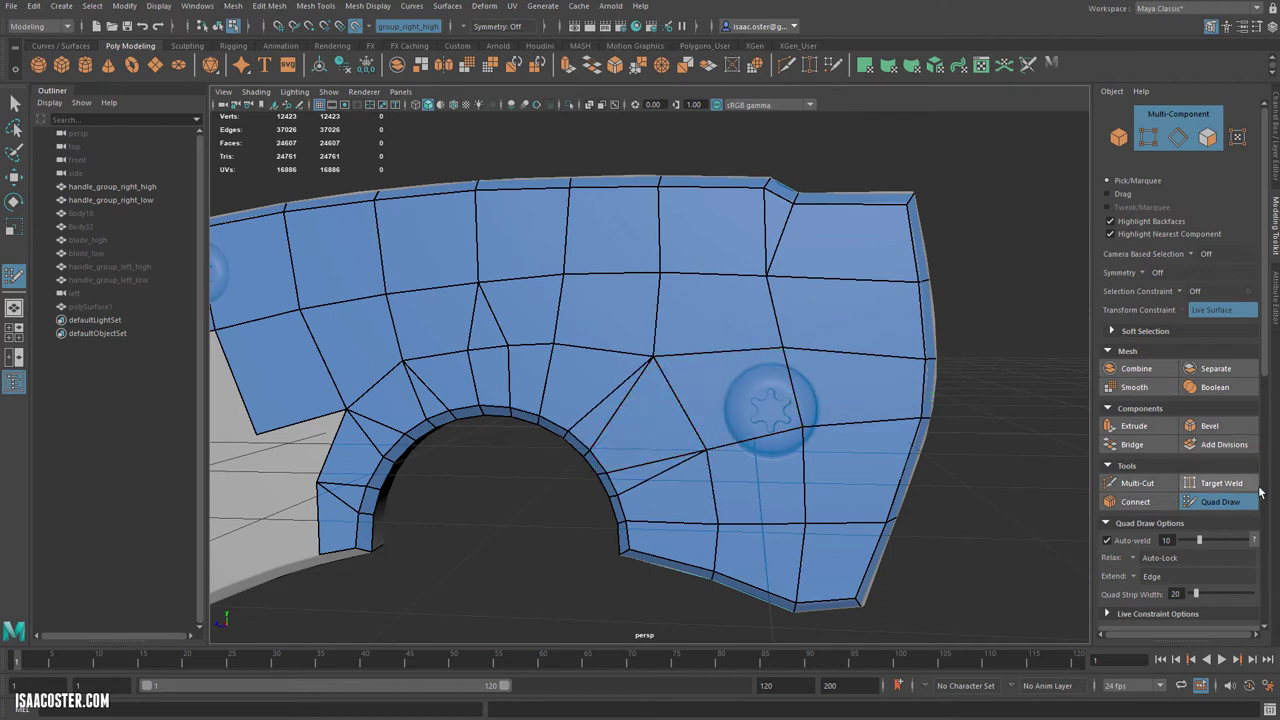
- Select the six faces running from the arch rim past the rear screw up to the top-edge notch and delete them
{"action": "key", "text": "q"}
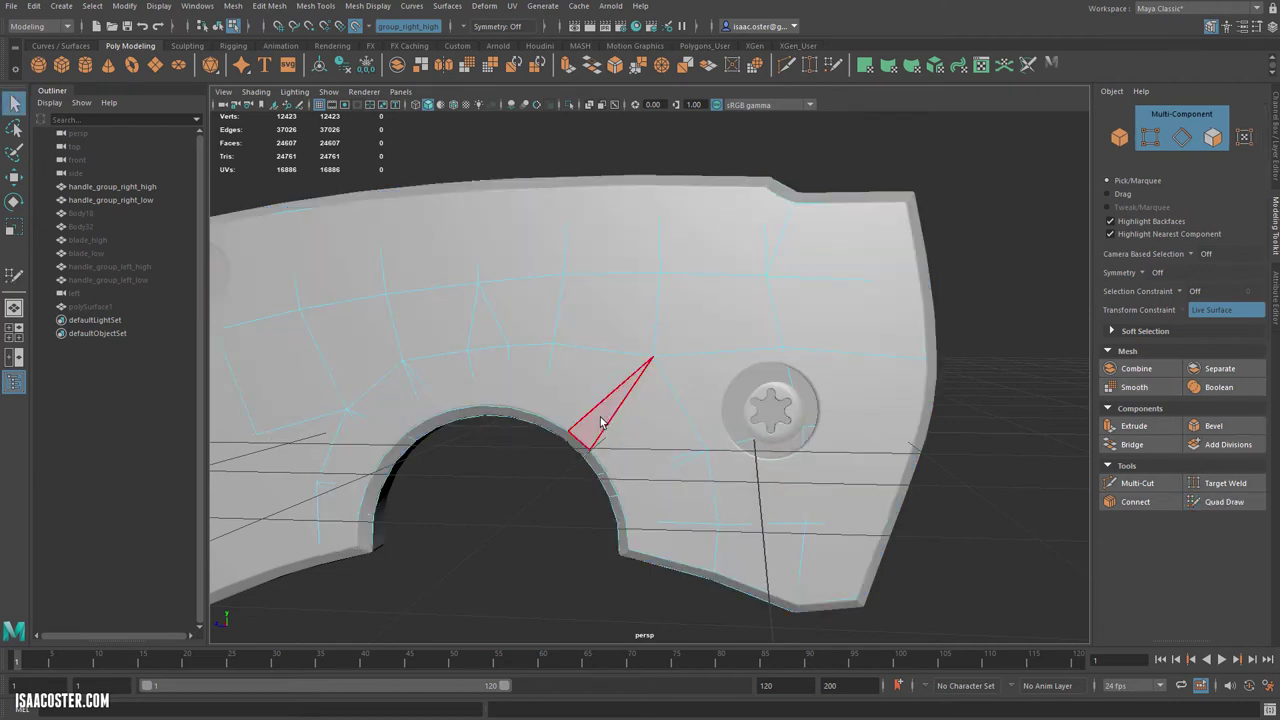
{"action": "left_click", "coordinate": [603, 423], "text": "shift"}
{"action": "left_click", "coordinate": [648, 427], "text": "shift"}
{"action": "left_click", "coordinate": [694, 331], "text": "shift"}
{"action": "left_click", "coordinate": [748, 236], "text": "shift"}
{"action": "left_click", "coordinate": [772, 215], "text": "shift"}
{"action": "key", "text": "4"}
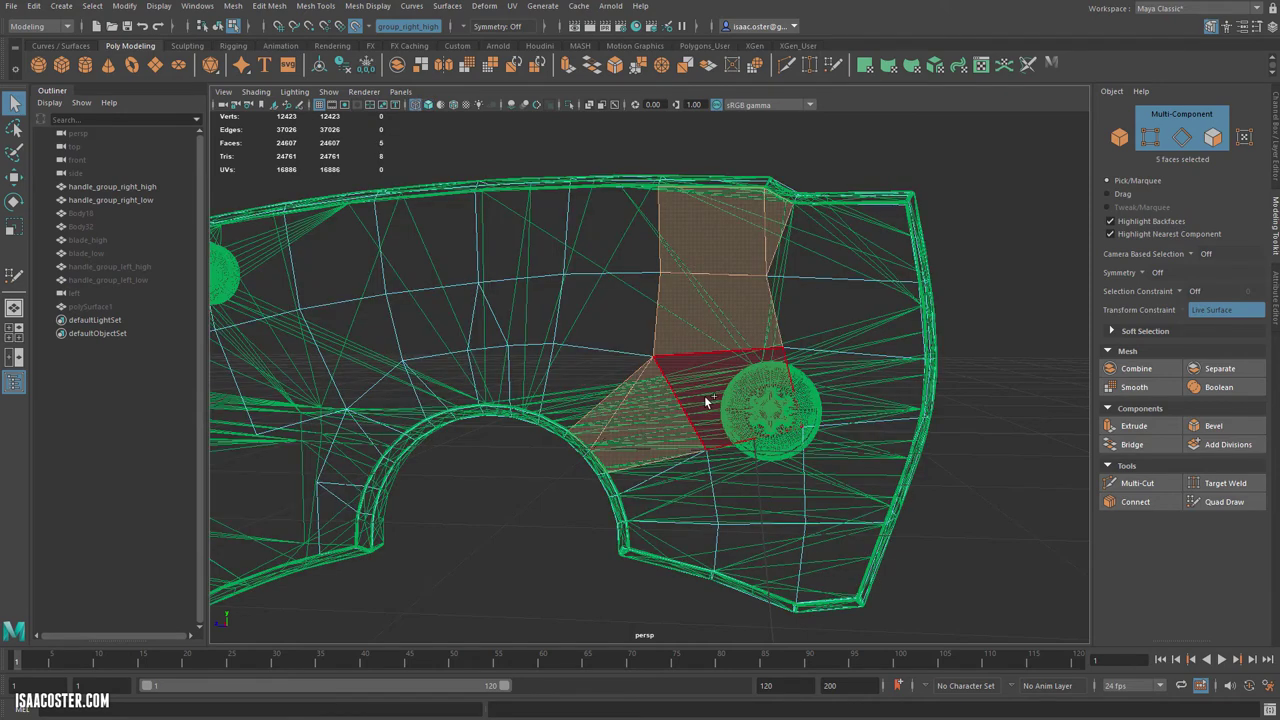
{"action": "left_click", "coordinate": [710, 398], "text": "shift"}
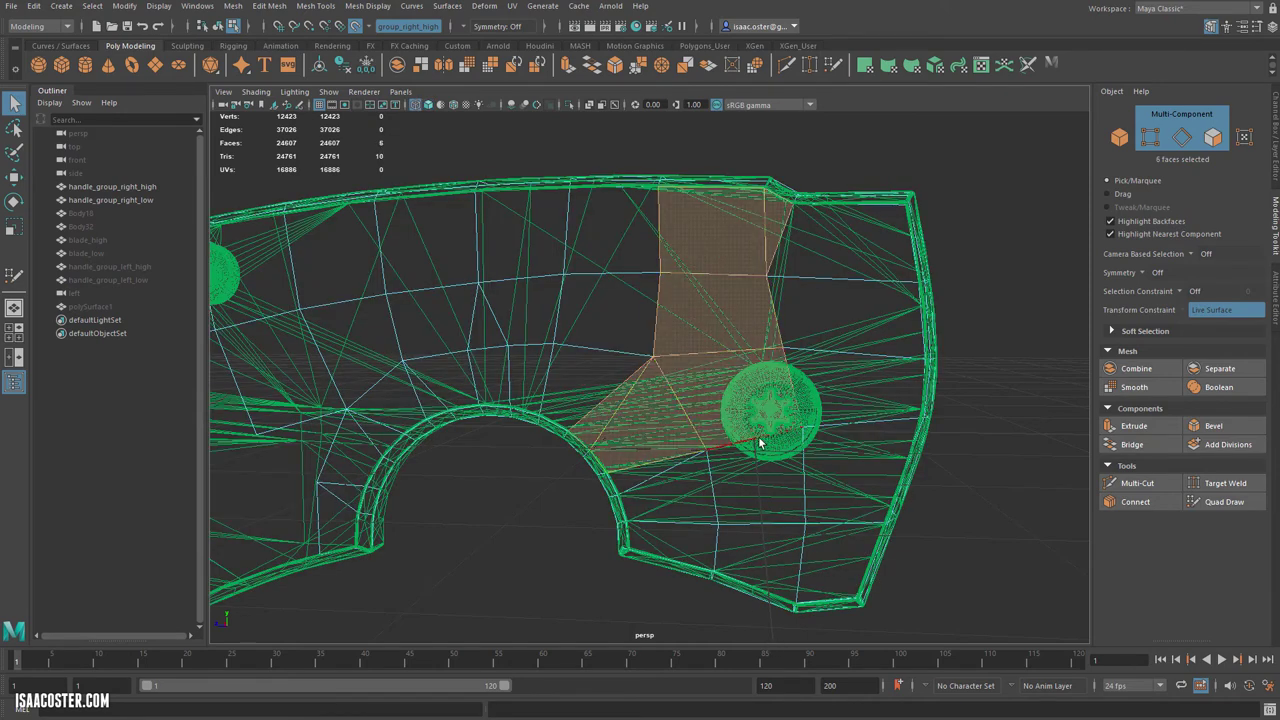
{"action": "key", "text": "Delete"}
- Place a new vertex between the arch and the rear screw and fill three quads around it with Quad Draw
{"action": "left_click", "coordinate": [1218, 501]}
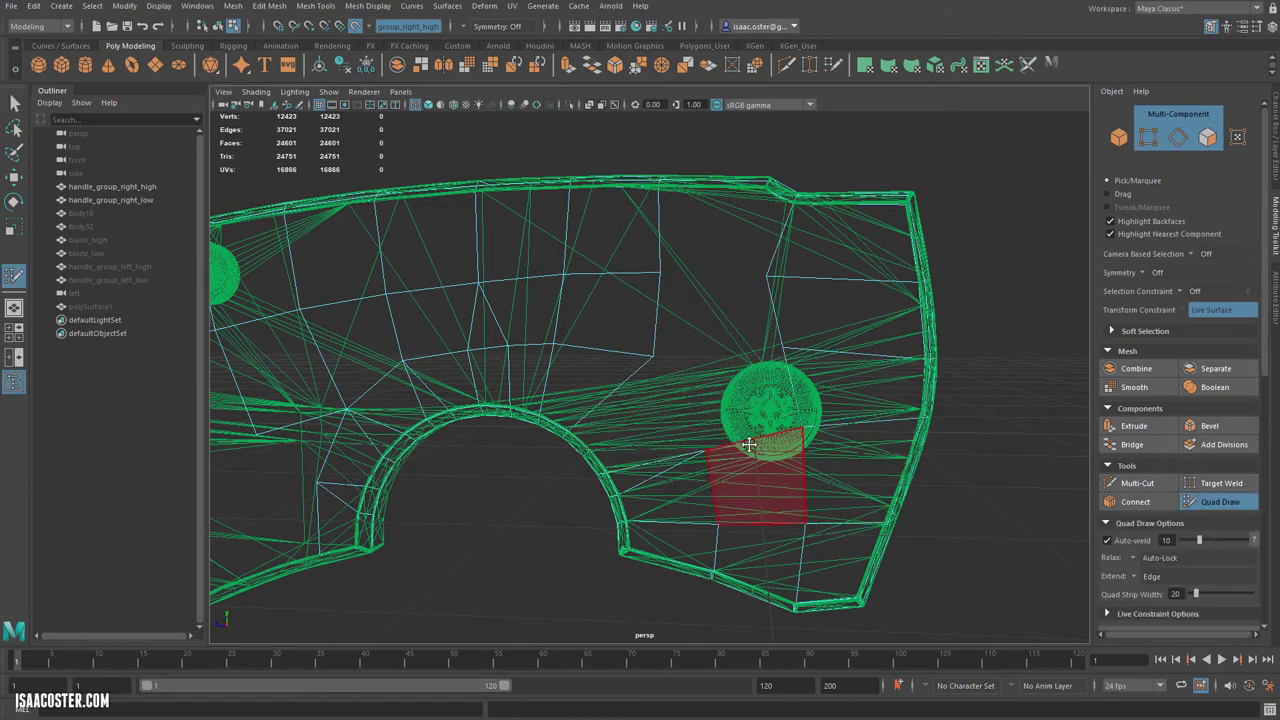
{"action": "key", "text": "5"}
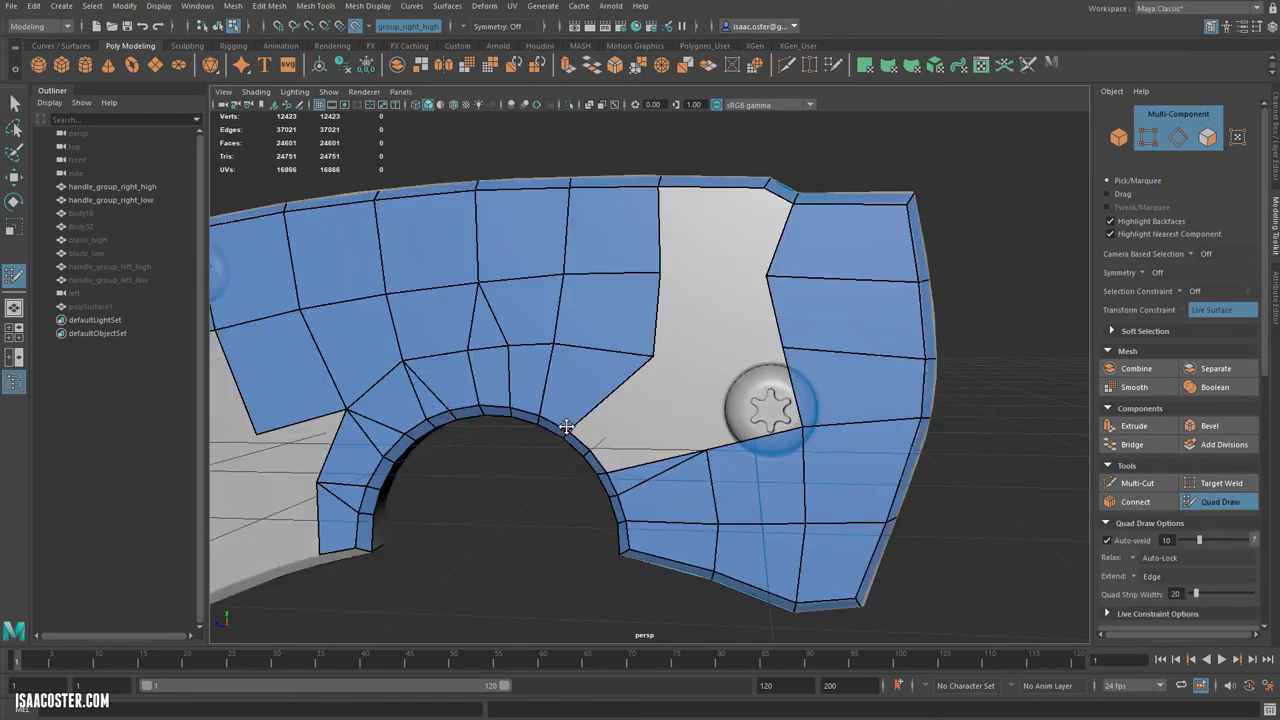
{"action": "left_click", "coordinate": [689, 391]}
{"action": "left_click", "coordinate": [666, 432], "text": "shift"}
{"action": "left_click", "coordinate": [631, 405], "text": "shift"}
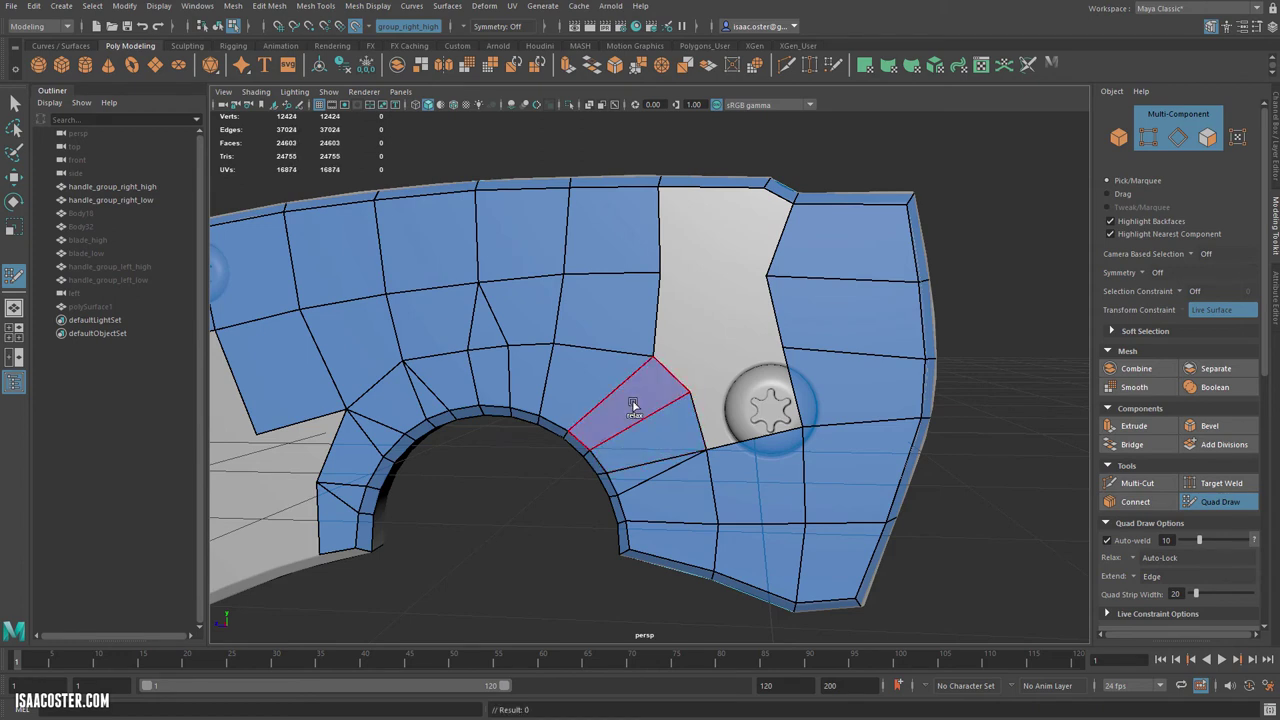
{"action": "left_click", "coordinate": [755, 400], "text": "shift"}
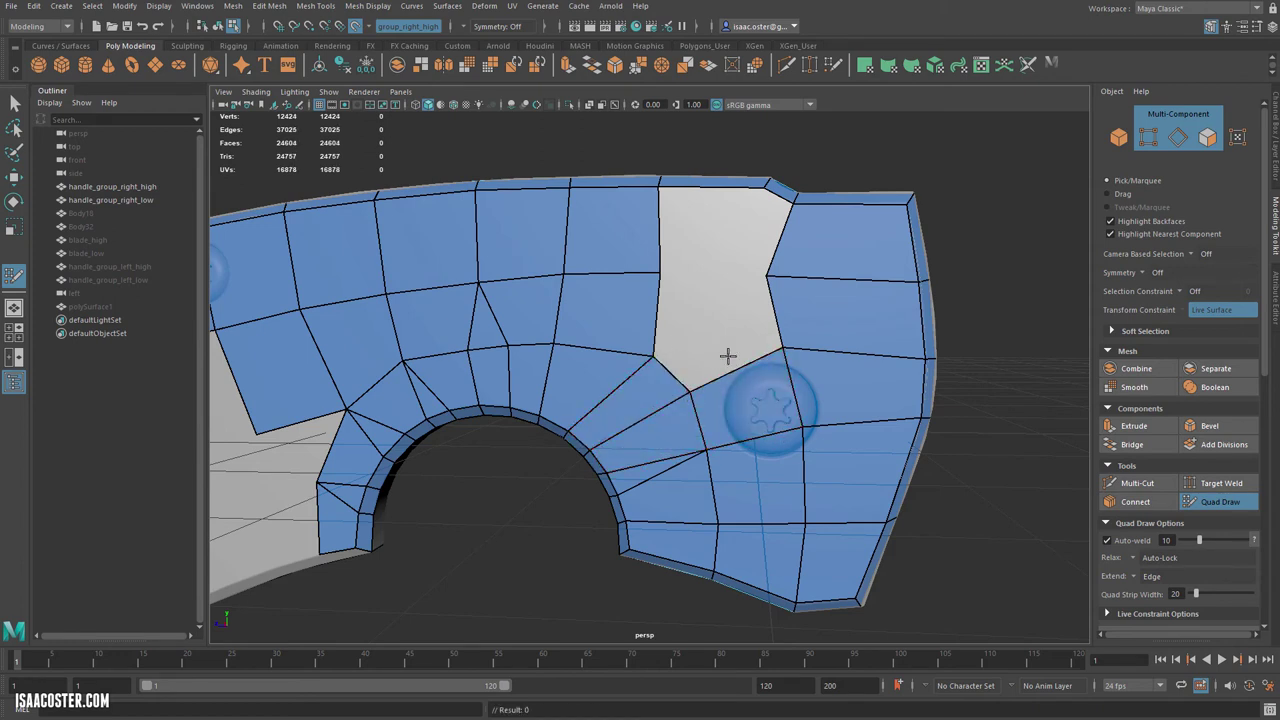
- Fill the remaining opening above the rear screw up to the top edge with four quads
{"action": "left_click", "coordinate": [751, 251], "text": "shift"}
{"action": "left_click", "coordinate": [748, 320], "text": "shift"}
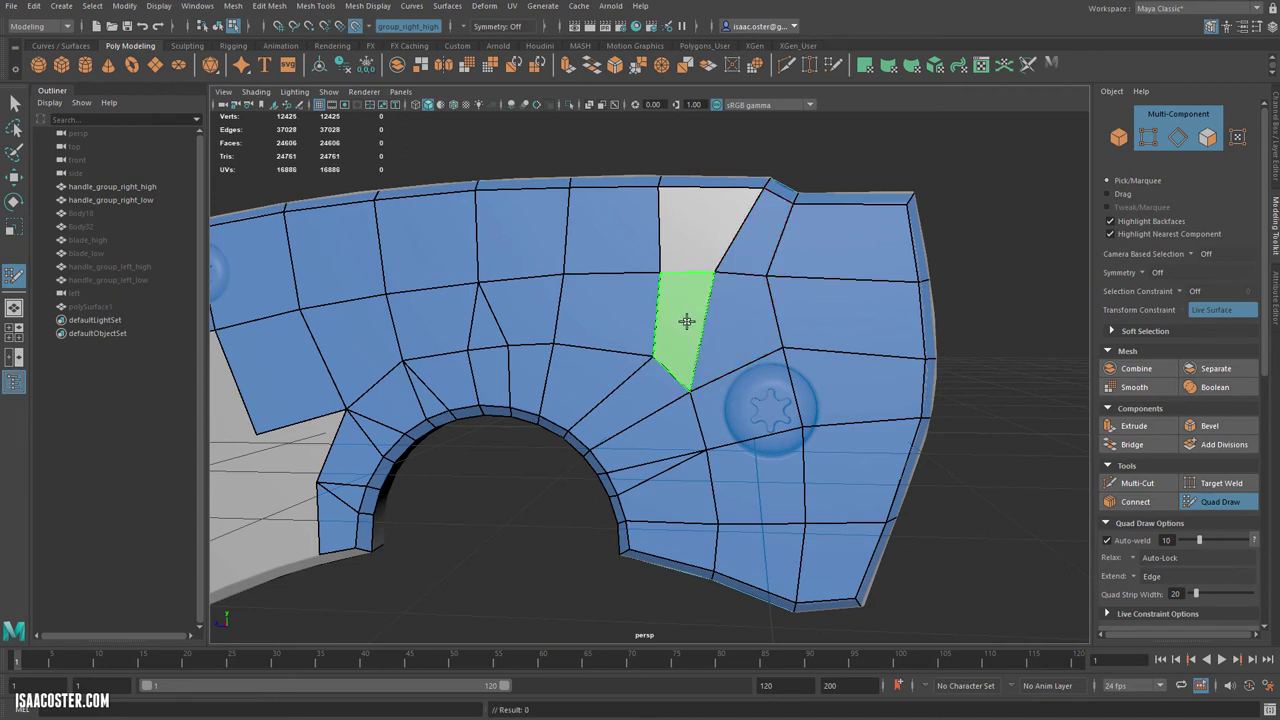
{"action": "left_click", "coordinate": [688, 322], "text": "shift"}
{"action": "left_click", "coordinate": [691, 237], "text": "shift"}
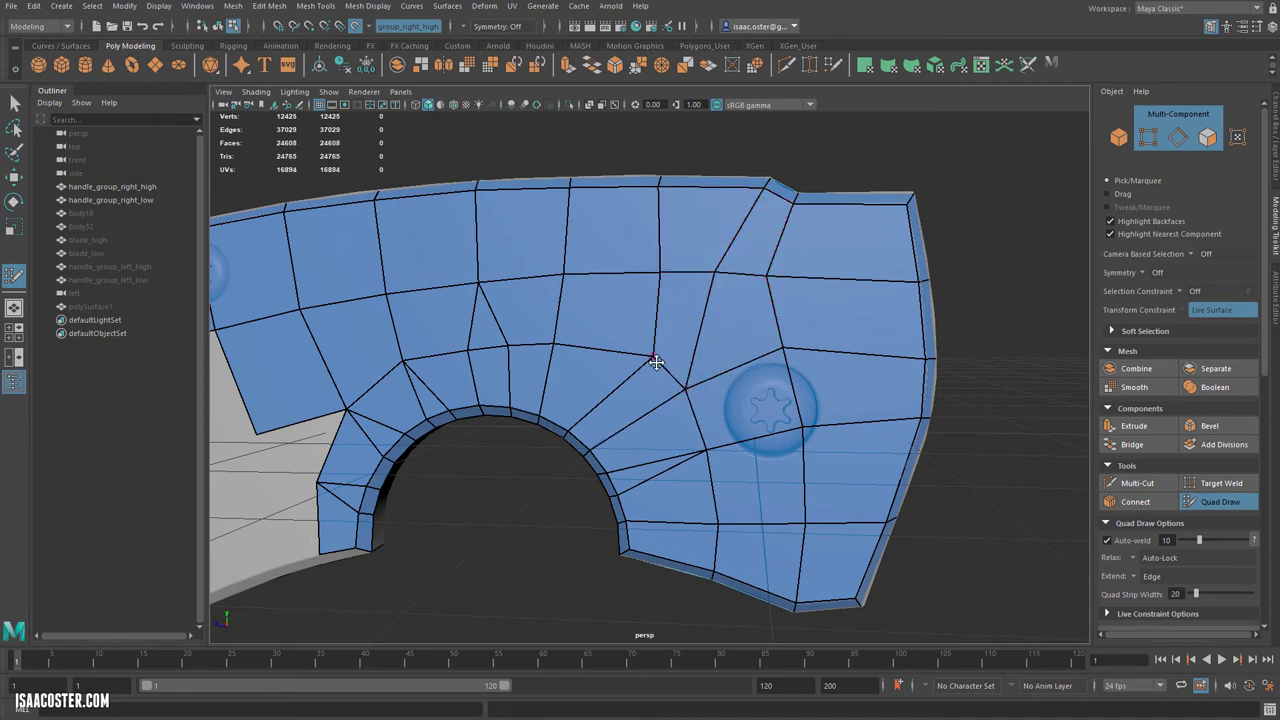
- Reposition the loop vertices between the arch and rear screw and those below the notch to even out the quads
{"action": "left_click_drag", "start_coordinate": [654, 361], "coordinate": [624, 349]}
{"action": "left_click_drag", "start_coordinate": [660, 275], "coordinate": [640, 273]}
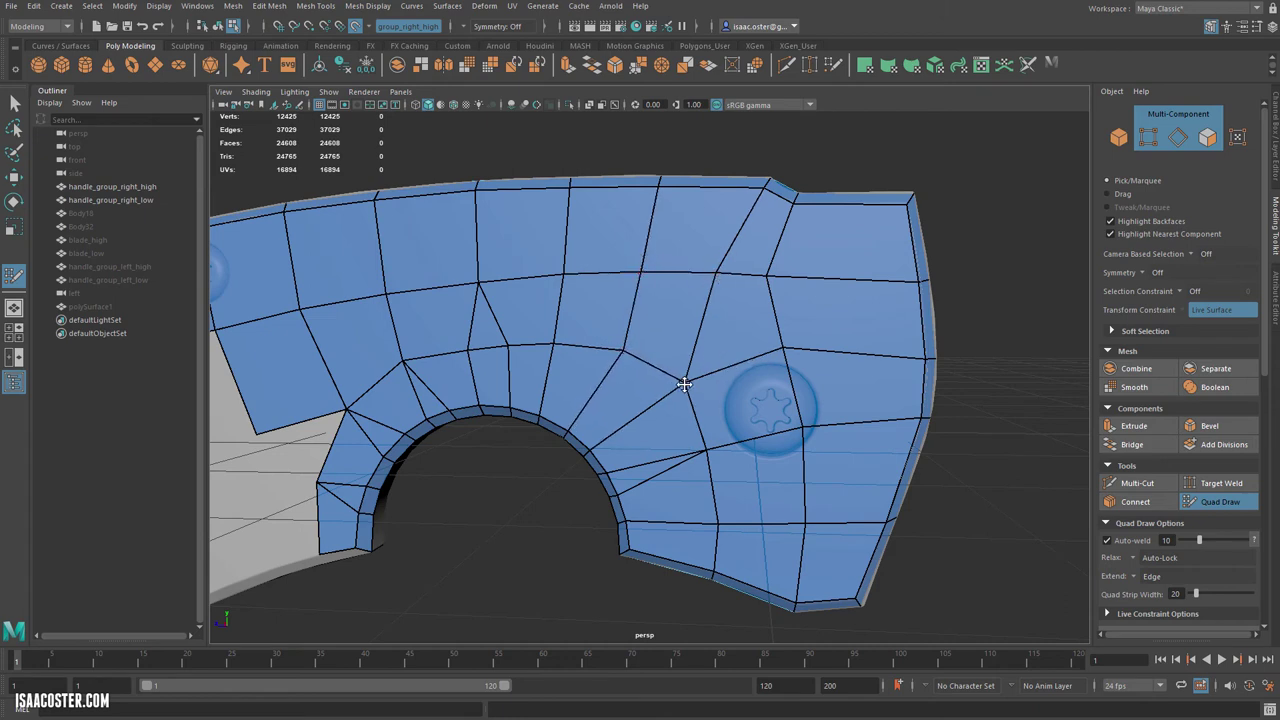
{"action": "left_click_drag", "start_coordinate": [768, 272], "coordinate": [793, 279]}
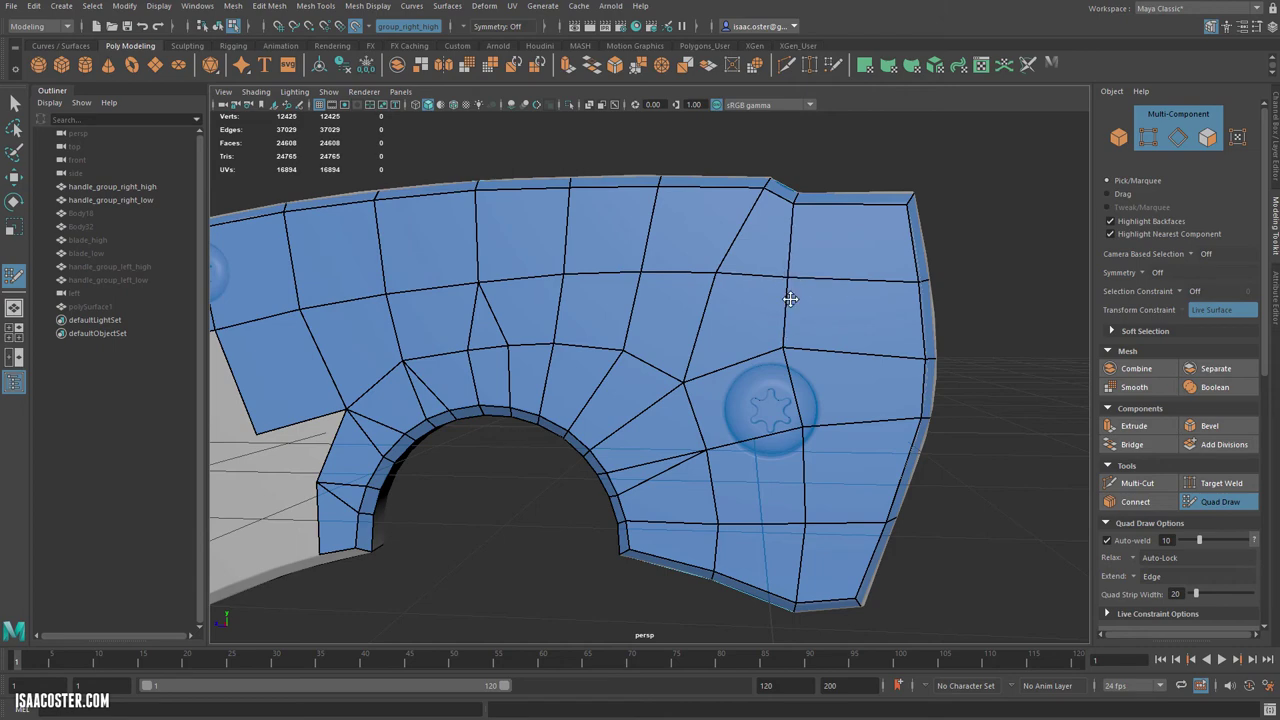
{"action": "left_click_drag", "start_coordinate": [787, 349], "coordinate": [793, 351]}
- Weld the vertices of the narrow bevel quad on the top edge between the pivot hole and the front screw
{"action": "right_click_drag", "start_coordinate": [837, 425], "coordinate": [716, 416], "text": "alt"}
{"action": "middle_click_drag", "start_coordinate": [597, 457], "coordinate": [757, 433], "text": "alt"}
{"action": "middle_click_drag", "start_coordinate": [586, 401], "coordinate": [706, 372], "text": "alt"}
{"action": "right_click_drag", "start_coordinate": [700, 385], "coordinate": [800, 420], "text": "alt"}
{"action": "right_click_drag", "start_coordinate": [600, 386], "coordinate": [485, 360], "text": "alt"}
{"action": "left_click_drag", "start_coordinate": [509, 234], "coordinate": [546, 240], "text": "alt"}
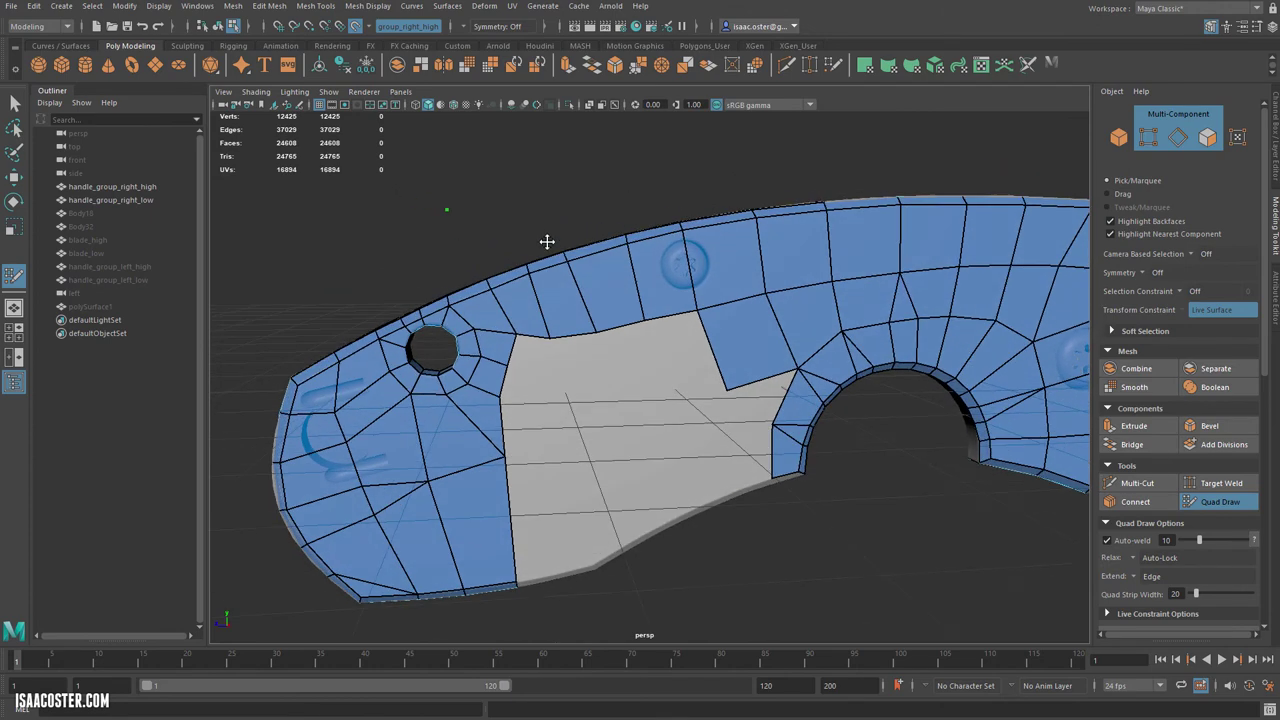
{"action": "right_click_drag", "start_coordinate": [546, 240], "coordinate": [630, 266], "text": "alt"}
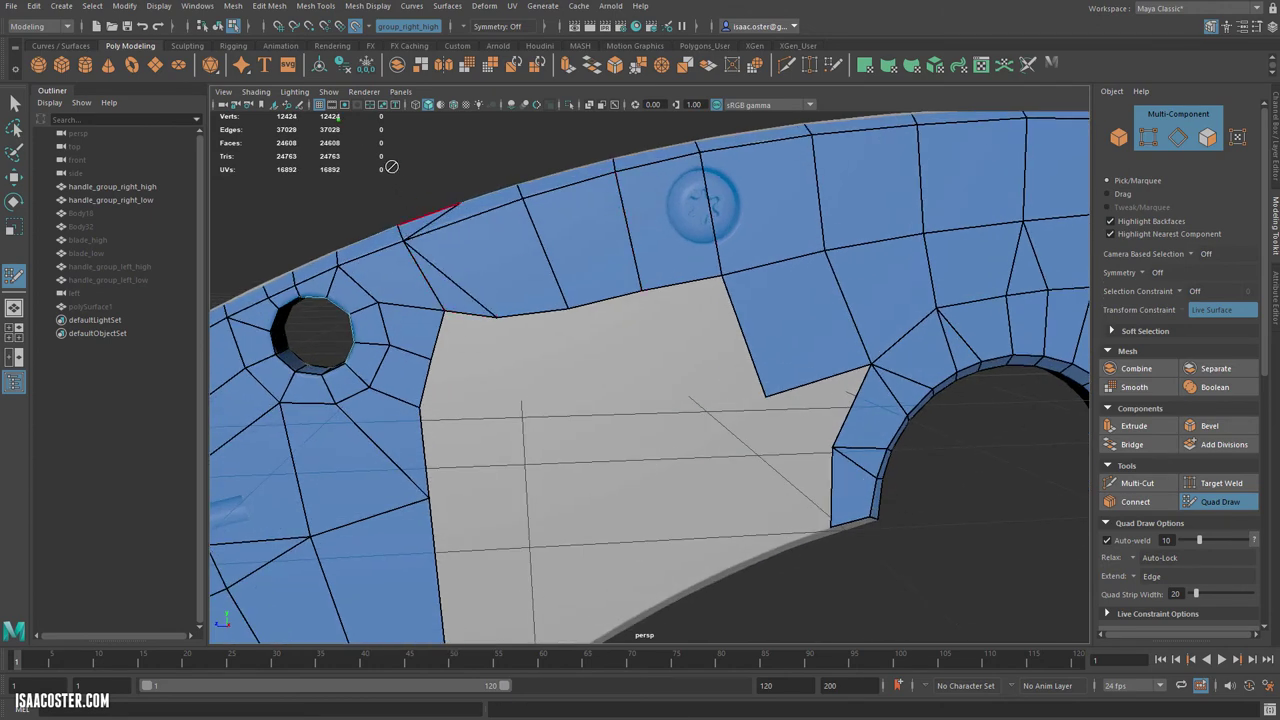
{"action": "left_click_drag", "start_coordinate": [410, 228], "coordinate": [602, 493], "text": "alt"}
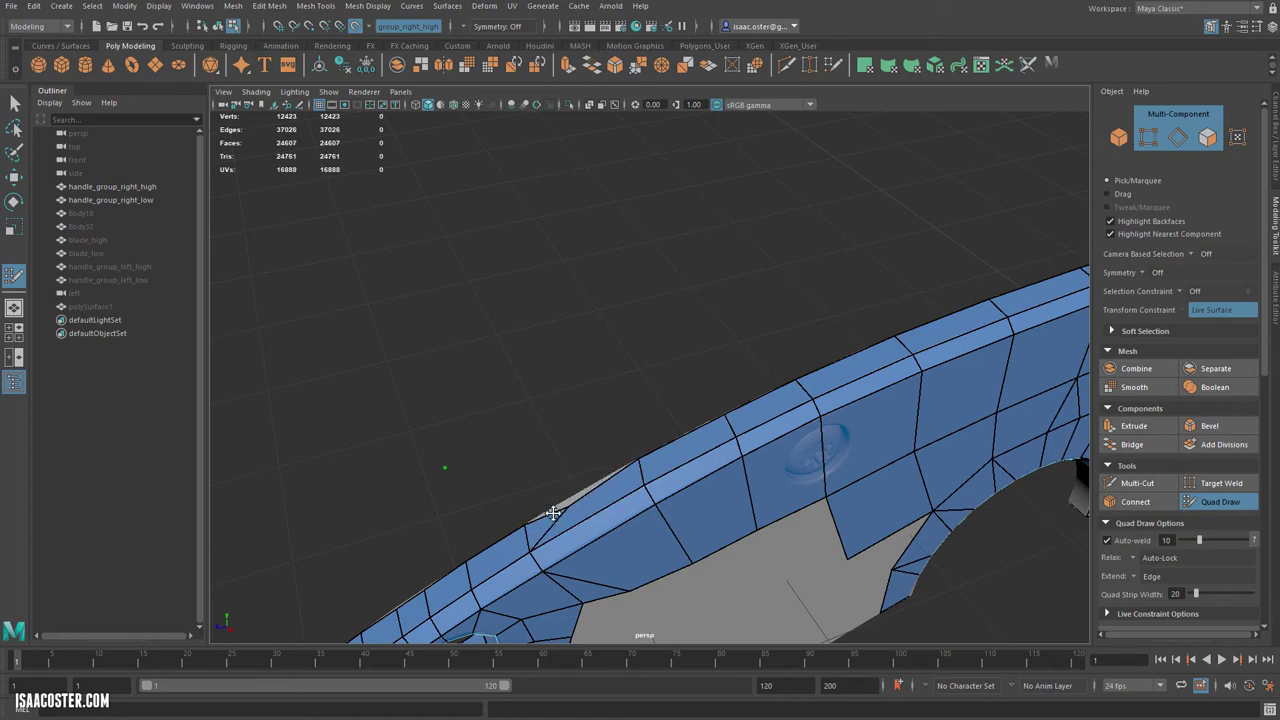
- Weld the remaining vertex pairs across the handle's top rim to finish collapsing the narrow strip beside the pivot hole
{"action": "left_click_drag", "start_coordinate": [529, 525], "coordinate": [580, 346], "text": "alt"}
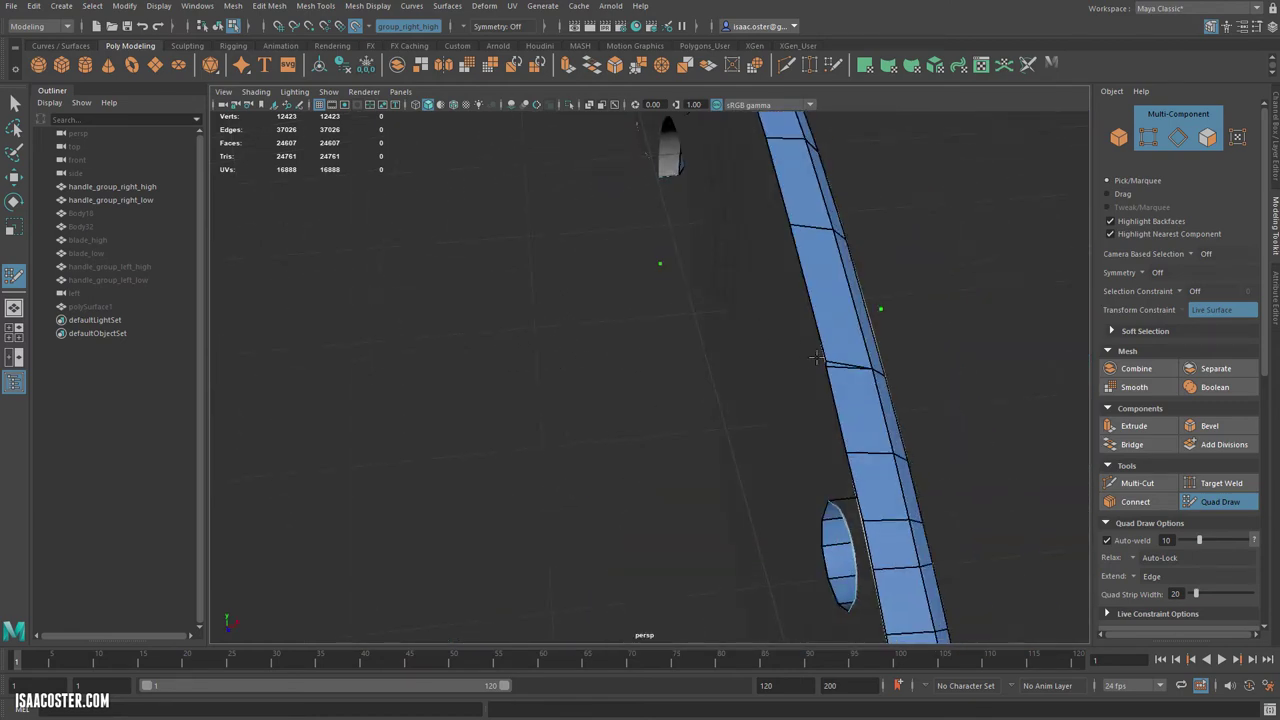
{"action": "left_click_drag", "start_coordinate": [670, 420], "coordinate": [534, 383], "text": "alt"}
{"action": "middle_click_drag", "start_coordinate": [493, 257], "coordinate": [573, 327], "text": "alt"}
{"action": "left_click_drag", "start_coordinate": [547, 296], "coordinate": [491, 282]}
{"action": "mouse_move", "coordinate": [535, 336]}
{"action": "left_mouse_down", "text": "alt"}
{"action": "mouse_move", "coordinate": [566, 374]}
{"action": "mouse_move", "coordinate": [484, 299]}
{"action": "mouse_move", "coordinate": [451, 309]}
{"action": "mouse_move", "coordinate": [511, 312]}
{"action": "left_mouse_up", "text": "alt"}
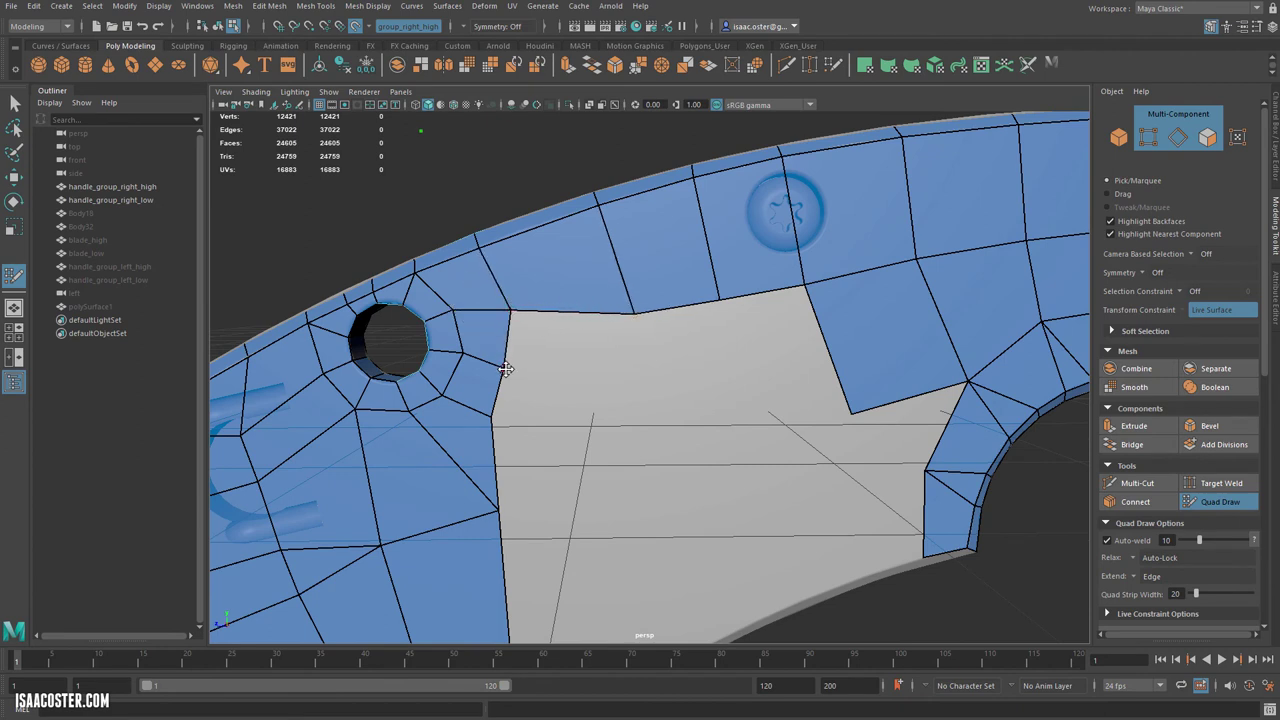
- Weld the two open-border vertices beside the pivot hole and straighten the patch border below the hole and toward the front screw
{"action": "left_click_drag", "start_coordinate": [505, 370], "coordinate": [518, 343]}
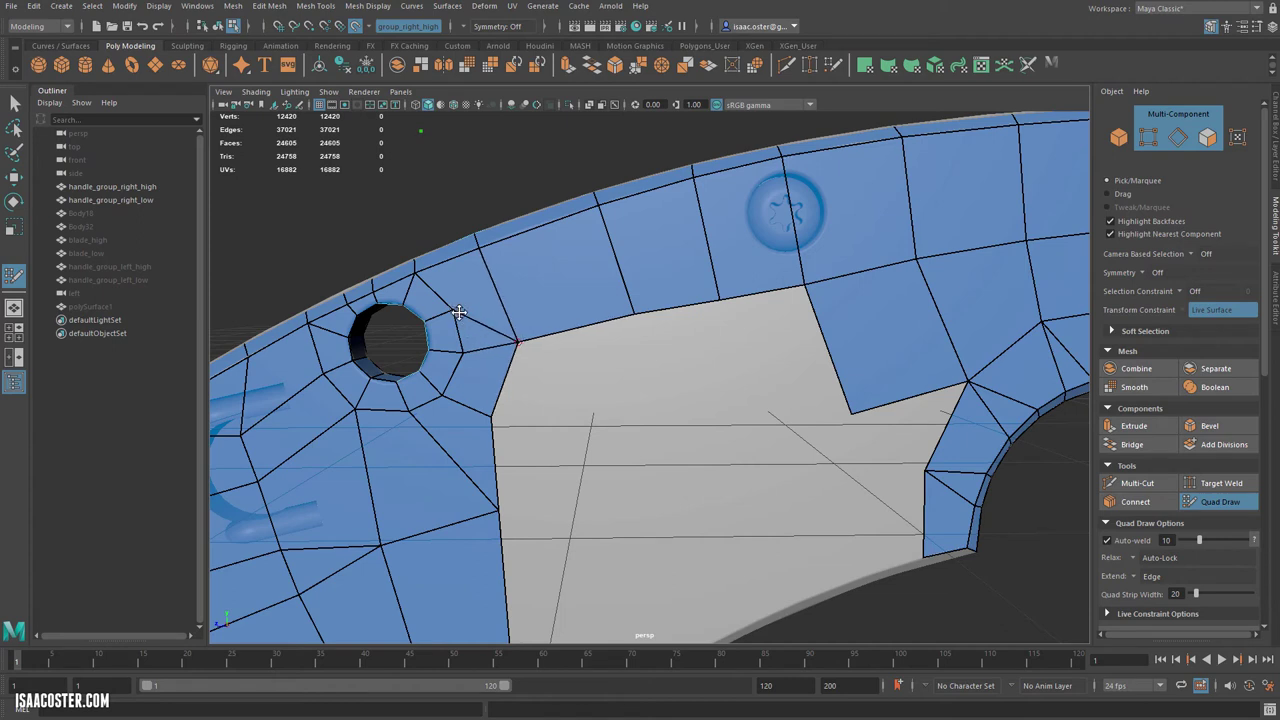
{"action": "left_click_drag", "start_coordinate": [492, 421], "coordinate": [517, 428]}
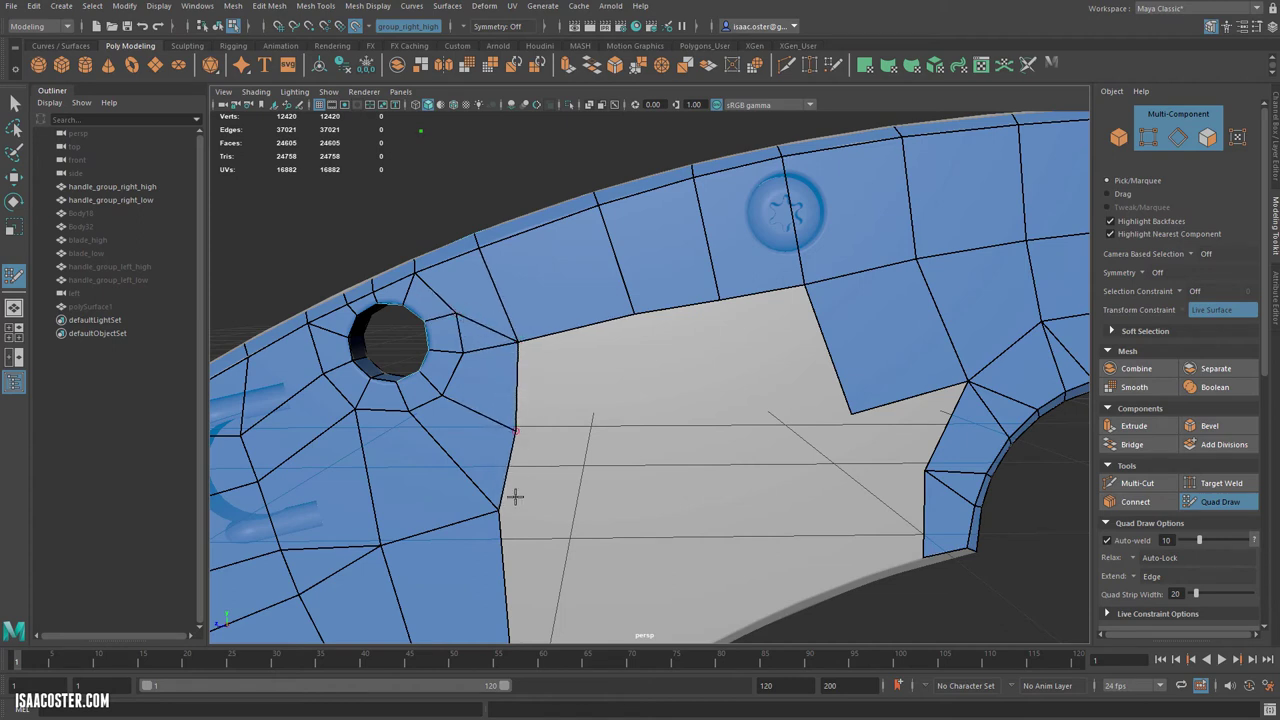
{"action": "left_click_drag", "start_coordinate": [508, 507], "coordinate": [519, 520]}
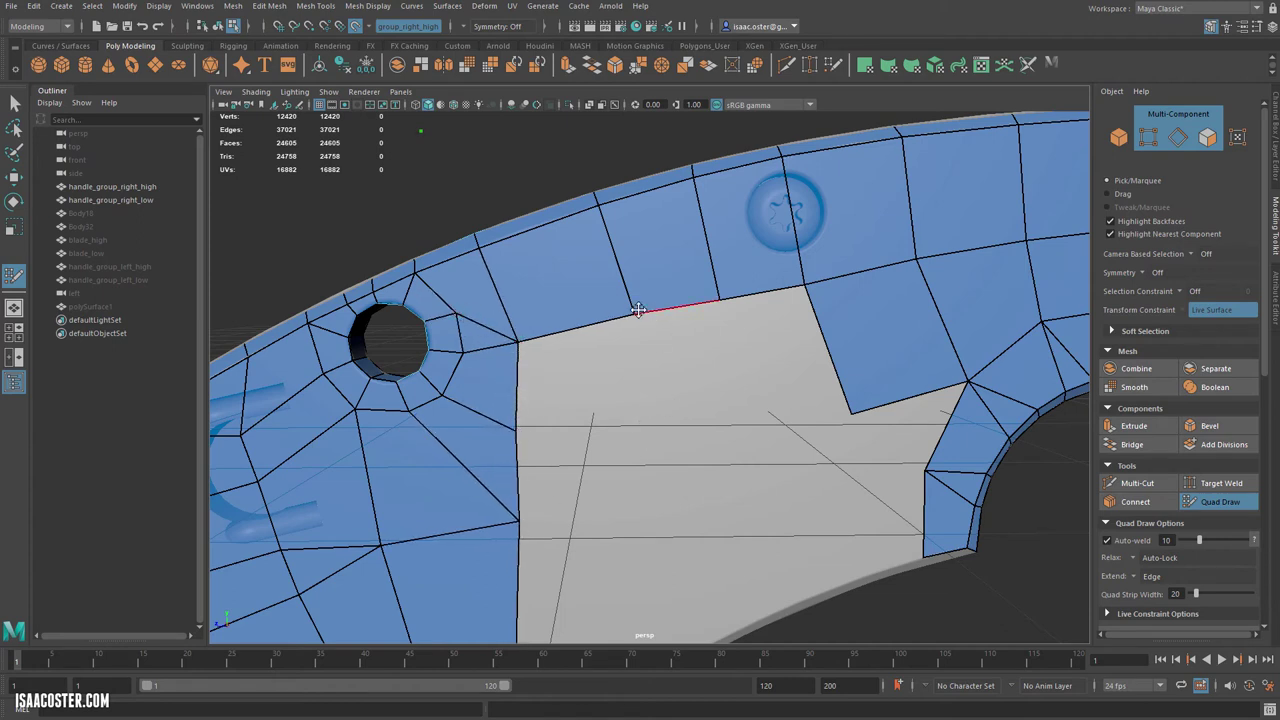
{"action": "mouse_move", "coordinate": [637, 310]}
{"action": "left_mouse_down"}
{"action": "mouse_move", "coordinate": [615, 318]}
{"action": "mouse_move", "coordinate": [719, 303]}
{"action": "mouse_move", "coordinate": [703, 300]}
{"action": "mouse_move", "coordinate": [626, 383]}
{"action": "left_mouse_up"}
{"action": "left_click_drag", "start_coordinate": [662, 283], "coordinate": [618, 289]}
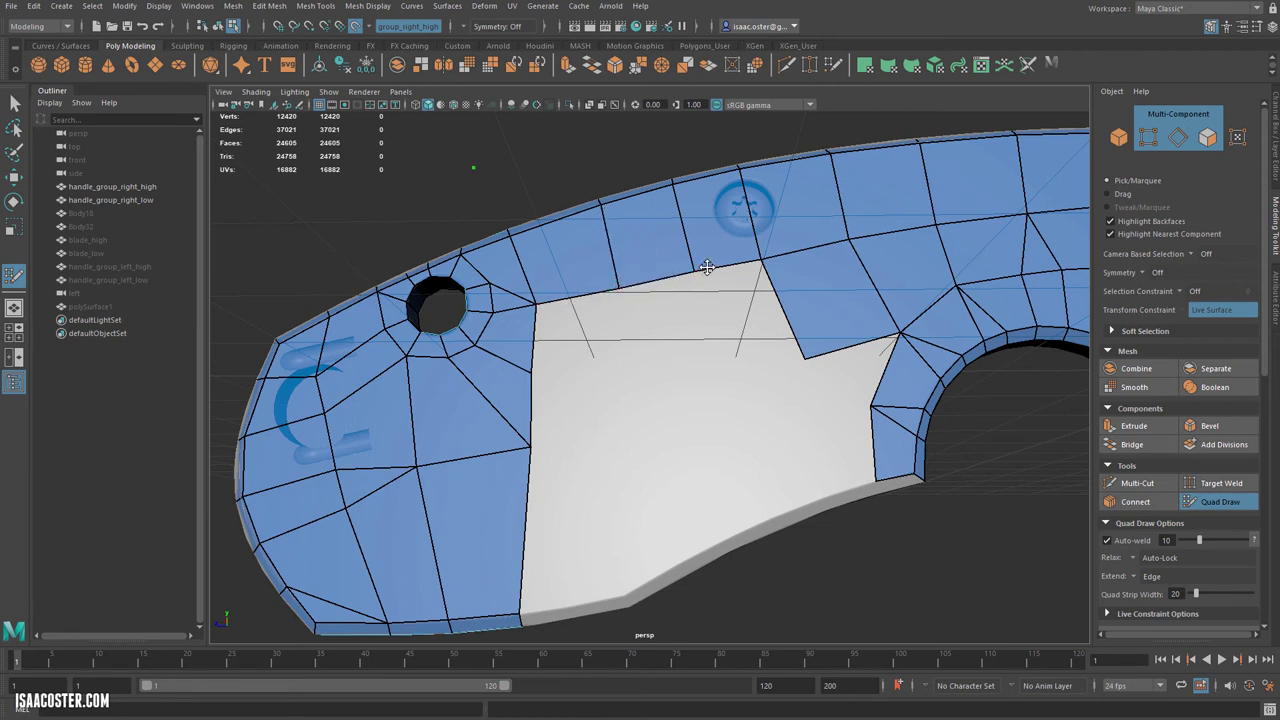
- Fill quads into the open area below the front screw and beside the arch, down to the handle's lower edge
{"action": "left_click", "coordinate": [752, 354], "text": "shift"}
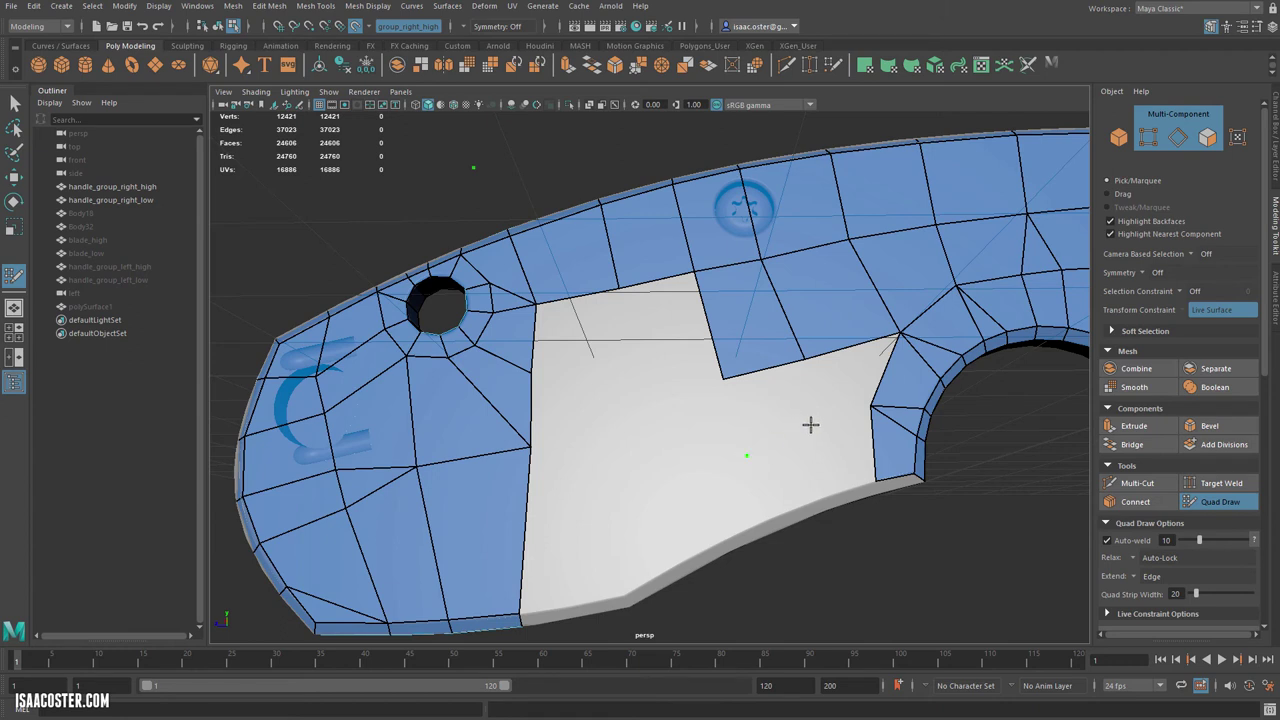
{"action": "left_click", "coordinate": [843, 378], "text": "shift"}
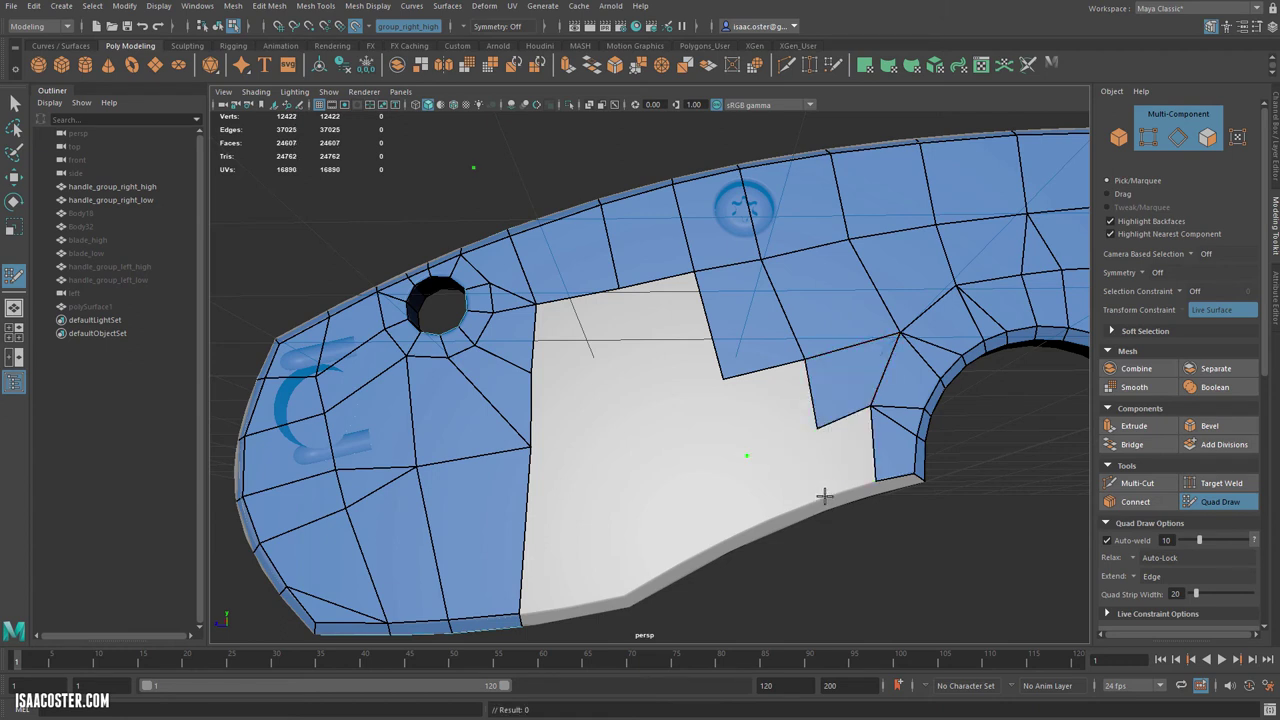
{"action": "left_click", "coordinate": [844, 460], "text": "shift"}
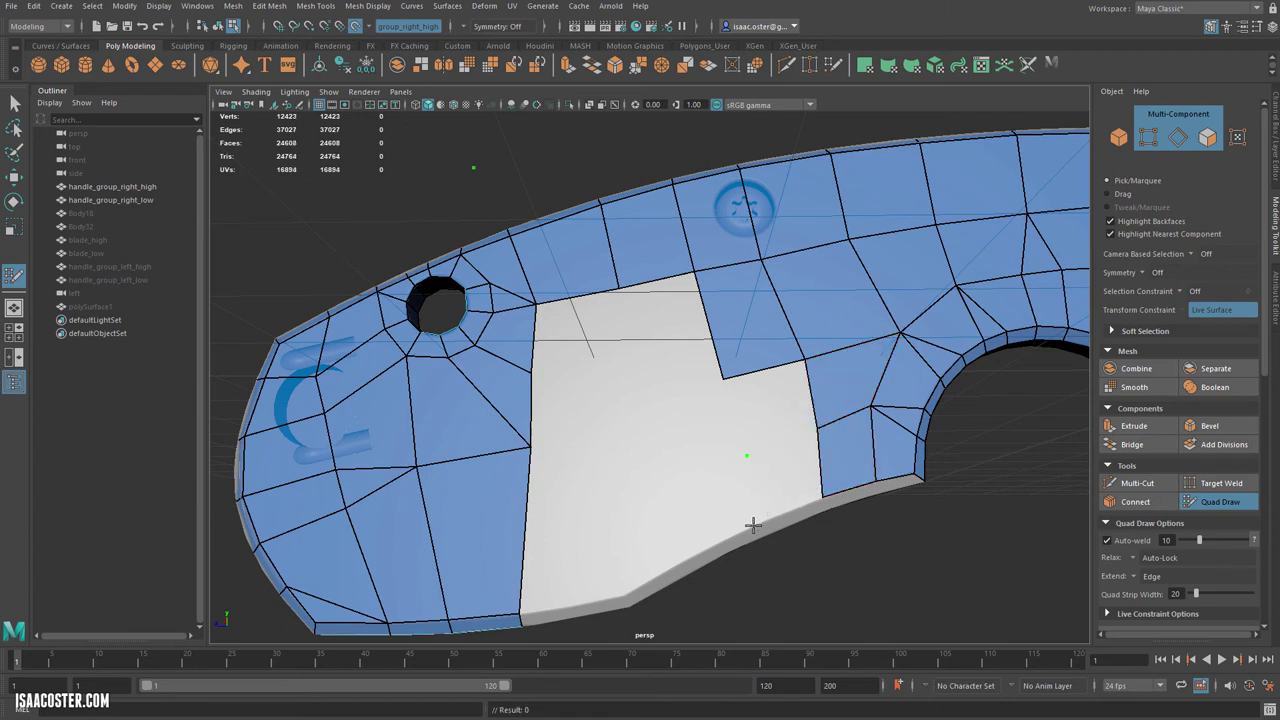
{"action": "left_click", "coordinate": [775, 491], "text": "shift"}
{"action": "left_click", "coordinate": [748, 407], "text": "shift"}
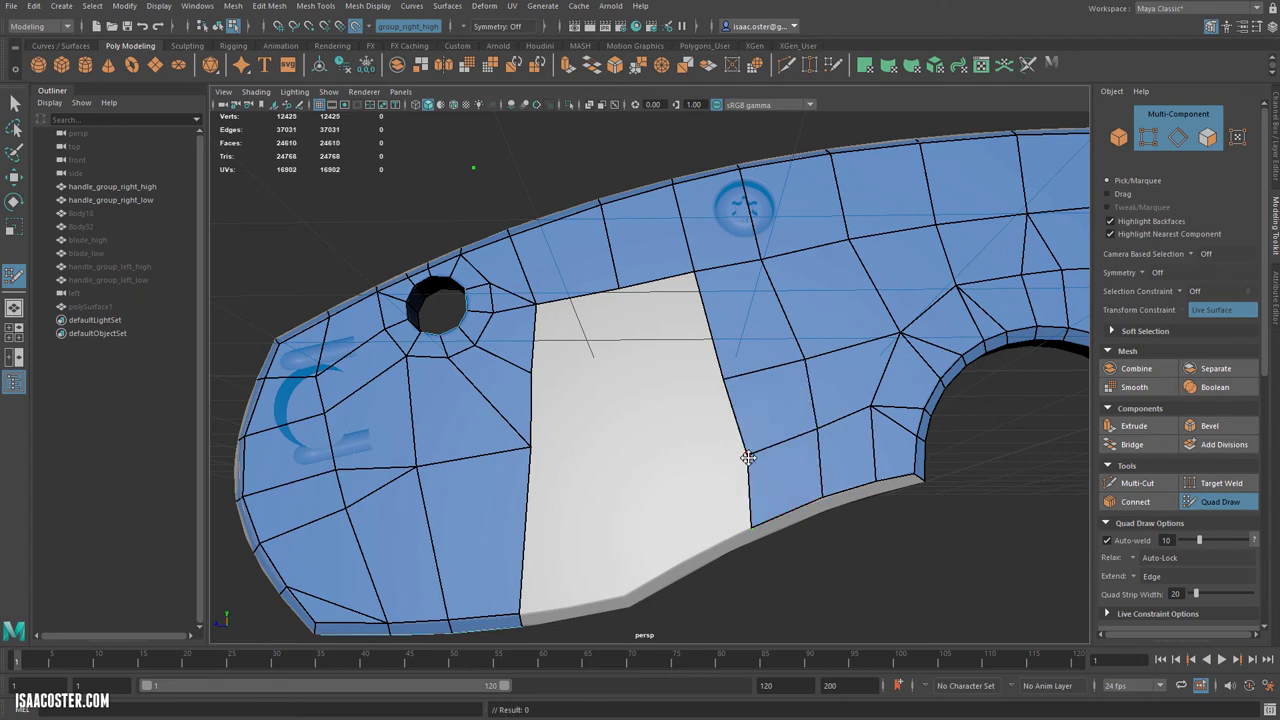
- Reposition the vertices of the new quads between the front screw and the arch to even out their spacing
{"action": "left_click_drag", "start_coordinate": [747, 457], "coordinate": [738, 455]}
{"action": "left_click_drag", "start_coordinate": [724, 379], "coordinate": [717, 377]}
{"action": "left_click_drag", "start_coordinate": [804, 359], "coordinate": [794, 356]}
{"action": "left_click_drag", "start_coordinate": [817, 431], "coordinate": [811, 428]}
{"action": "left_click_drag", "start_coordinate": [796, 367], "coordinate": [723, 376]}
- Fill the remaining open area between the pivot hole section and the arch section with quads down to the lower edge
{"action": "left_click", "coordinate": [646, 360], "text": "shift"}
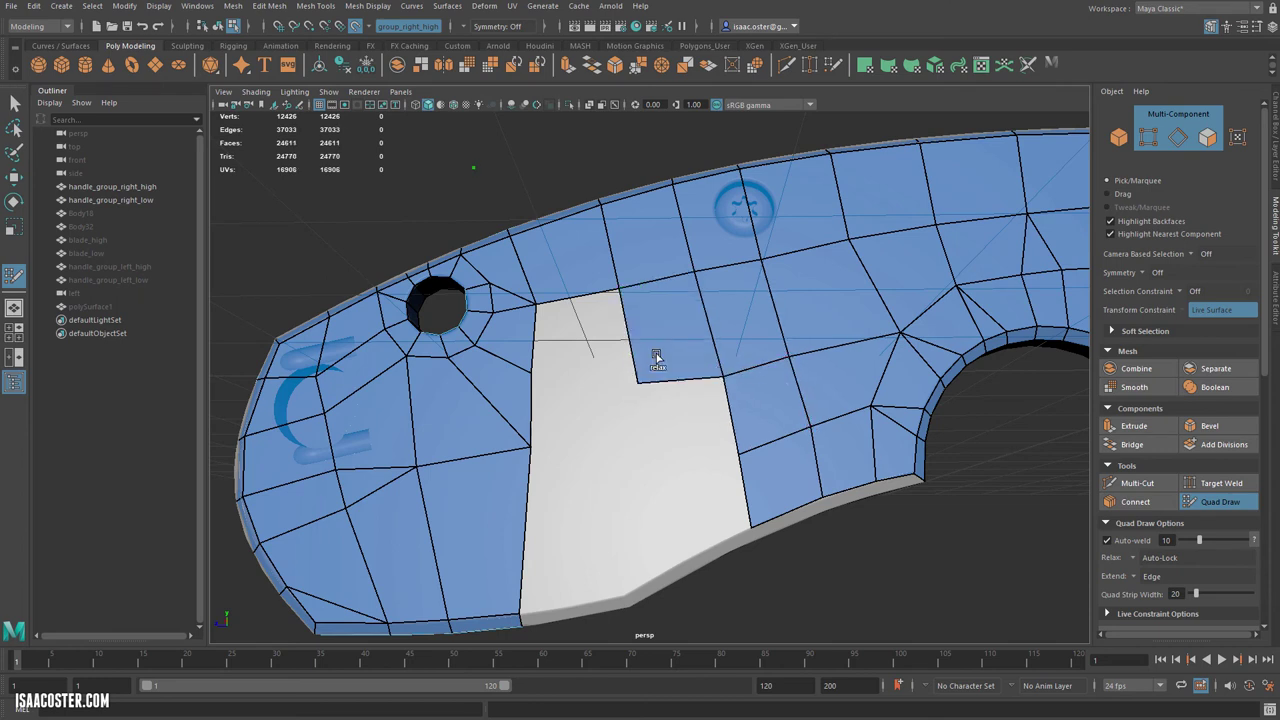
{"action": "left_click", "coordinate": [579, 365], "text": "shift"}
{"action": "left_click", "coordinate": [646, 474]}
{"action": "left_click", "coordinate": [694, 430], "text": "shift"}
{"action": "left_click", "coordinate": [586, 437], "text": "shift"}
{"action": "left_click", "coordinate": [624, 594]}
{"action": "left_click", "coordinate": [706, 514], "text": "shift"}
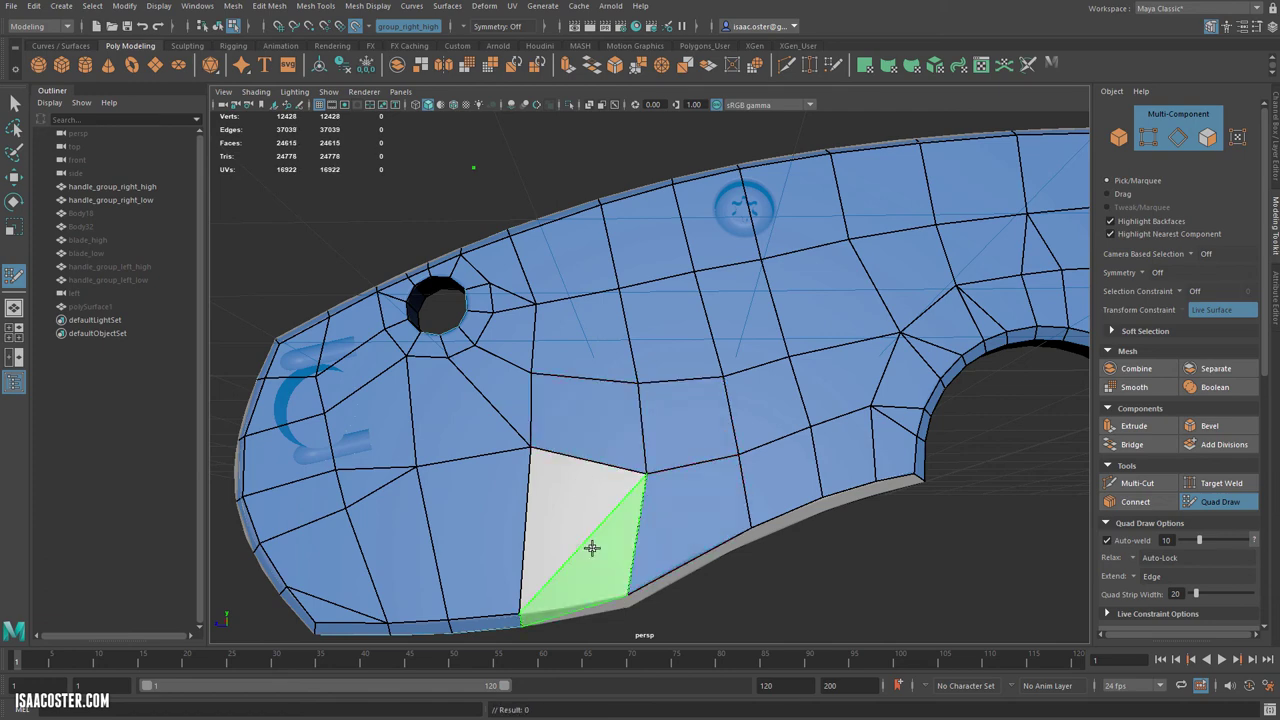
{"action": "left_click", "coordinate": [575, 522], "text": "shift"}
- Adjust the interior vertices of the newly filled section to even out the rows between the pivot hole and the arch
{"action": "mouse_move", "coordinate": [620, 545]}
{"action": "left_mouse_down", "text": "alt"}
{"action": "mouse_move", "coordinate": [671, 534]}
{"action": "mouse_move", "coordinate": [668, 544]}
{"action": "left_mouse_up", "text": "alt"}
{"action": "left_click_drag", "start_coordinate": [735, 514], "coordinate": [711, 521]}
{"action": "left_click_drag", "start_coordinate": [722, 442], "coordinate": [710, 450]}
{"action": "left_click_drag", "start_coordinate": [631, 463], "coordinate": [622, 463]}
{"action": "middle_click_drag", "start_coordinate": [573, 502], "coordinate": [586, 462], "text": "alt"}
{"action": "left_click_drag", "start_coordinate": [586, 462], "coordinate": [607, 463], "text": "alt"}
{"action": "left_click_drag", "start_coordinate": [567, 402], "coordinate": [559, 429]}
- Delete the skewed quad that cuts across the lower rim below the newly filled section
{"action": "left_click_drag", "start_coordinate": [607, 481], "coordinate": [577, 452], "text": "alt"}
{"action": "right_click_drag", "start_coordinate": [577, 452], "coordinate": [652, 468], "text": "alt"}
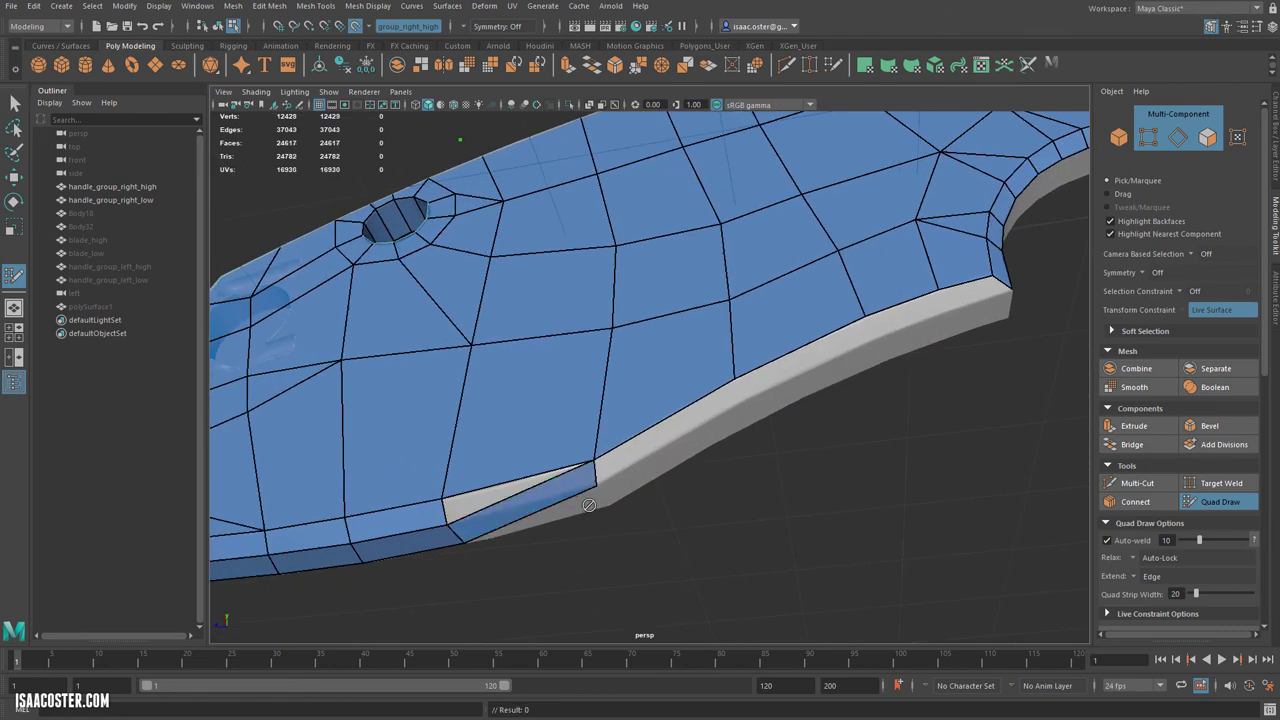
{"action": "left_click", "coordinate": [554, 487], "text": "shift"}
{"action": "left_click_drag", "start_coordinate": [547, 511], "coordinate": [529, 457], "text": "alt"}
{"action": "left_click", "coordinate": [532, 480], "text": "ctrl+shift"}
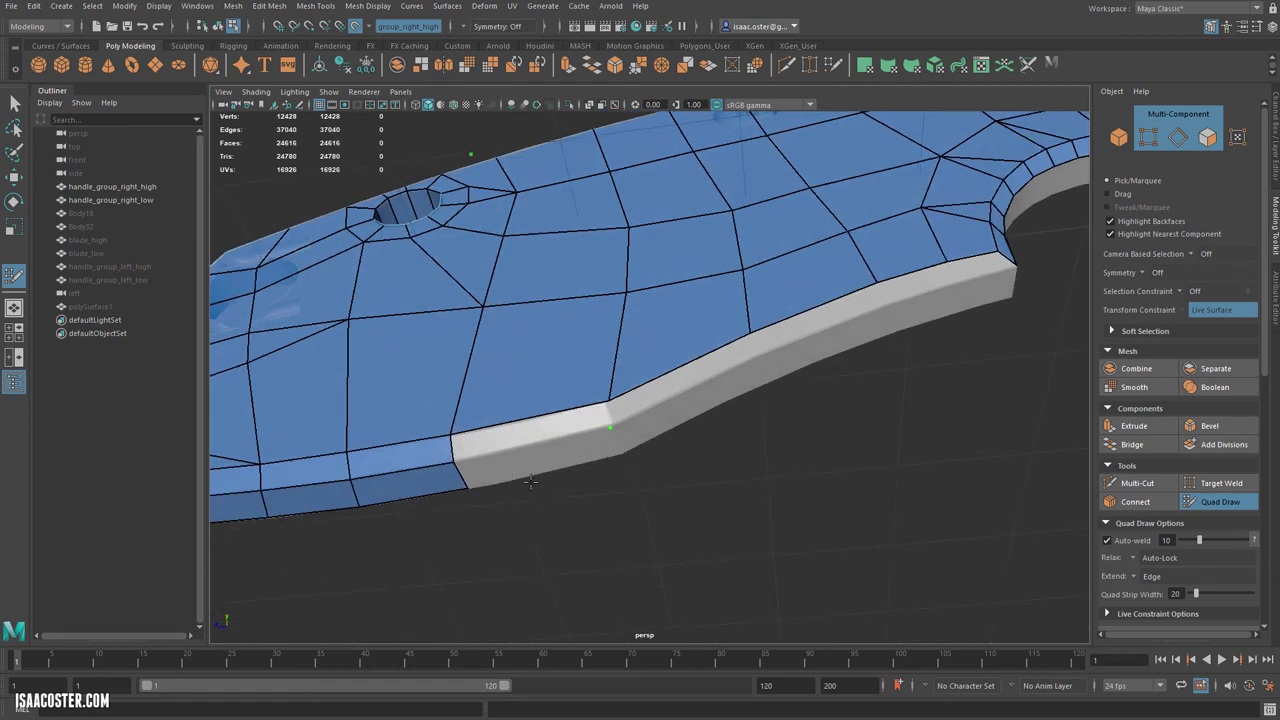
- Rebuild the first lower-rim segment with one side quad and one bevel quad ending at the bend in the edge
{"action": "left_click", "coordinate": [620, 452]}
{"action": "left_click", "coordinate": [491, 460], "text": "shift"}
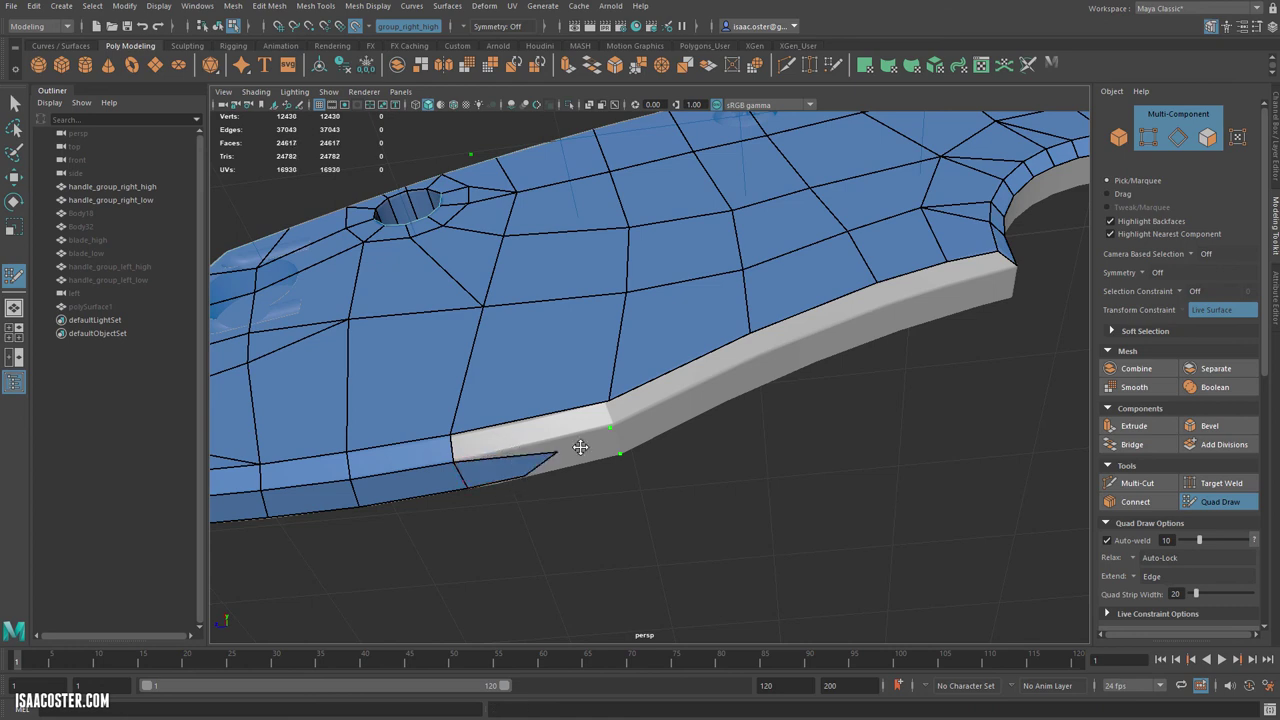
{"action": "left_click_drag", "start_coordinate": [528, 477], "coordinate": [607, 449]}
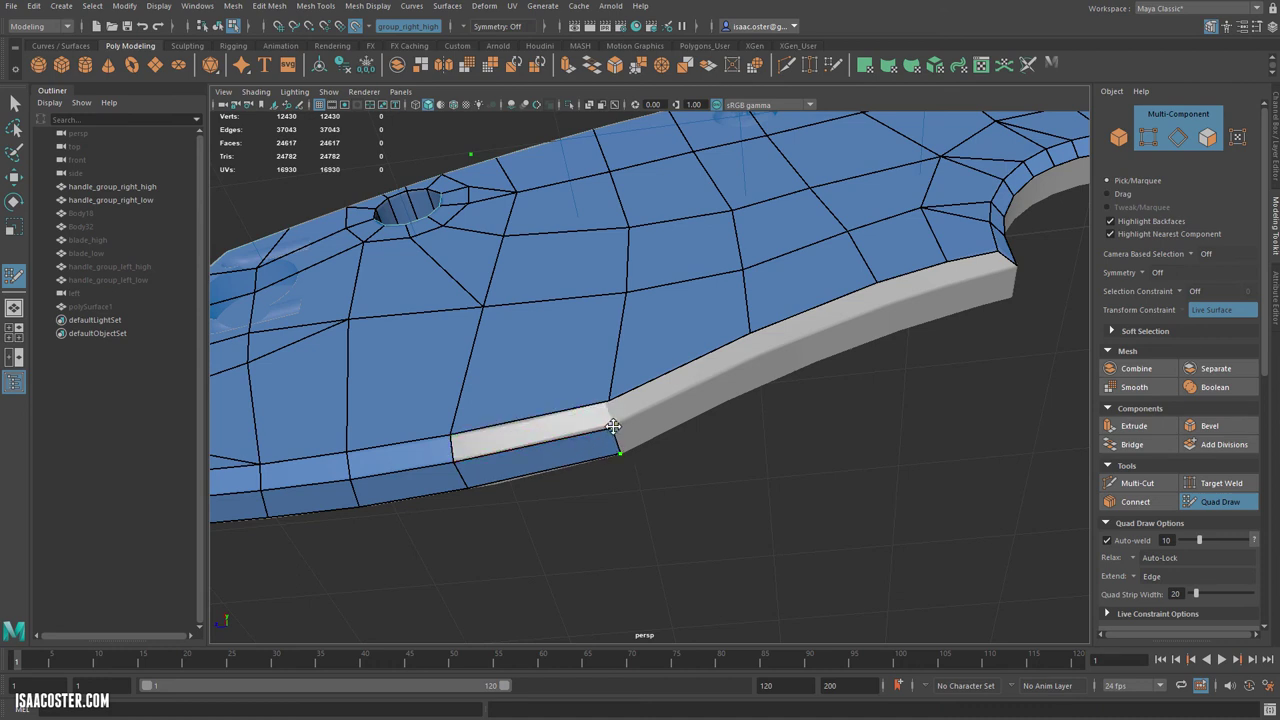
{"action": "scroll", "coordinate": [626, 422], "scroll_direction": "up", "scroll_amount": 5}
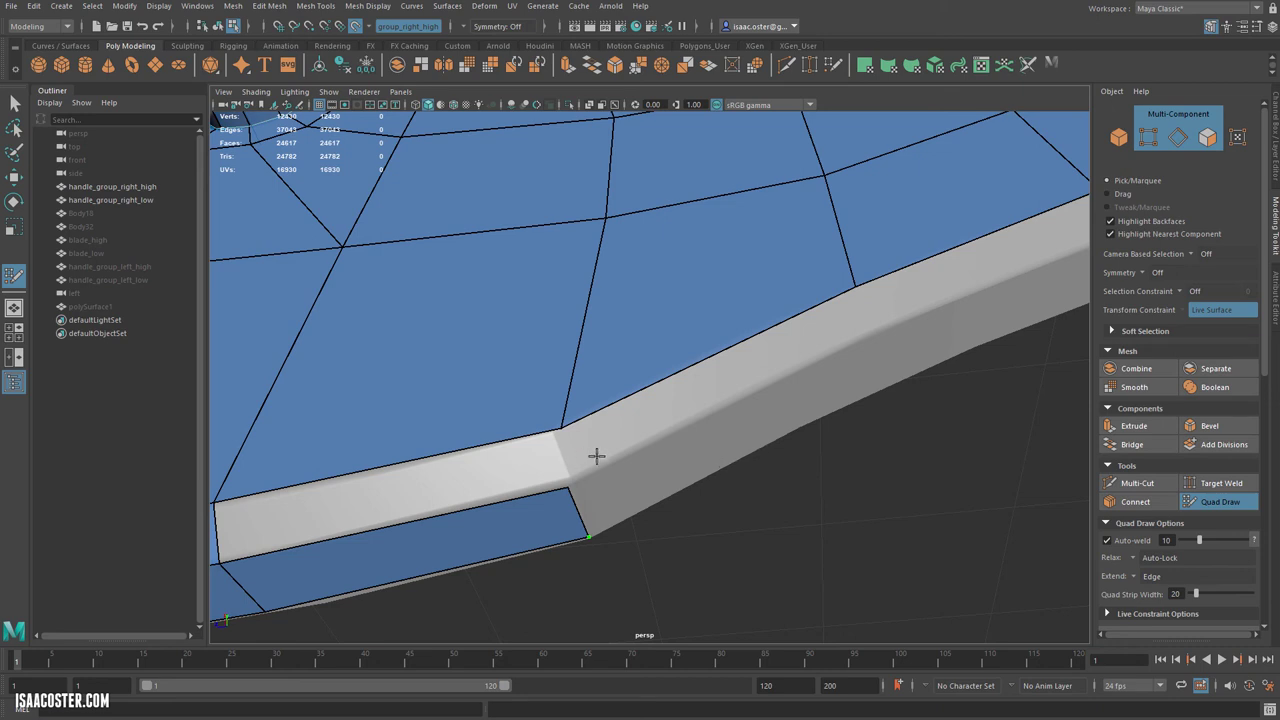
{"action": "left_click", "coordinate": [517, 471], "text": "shift"}
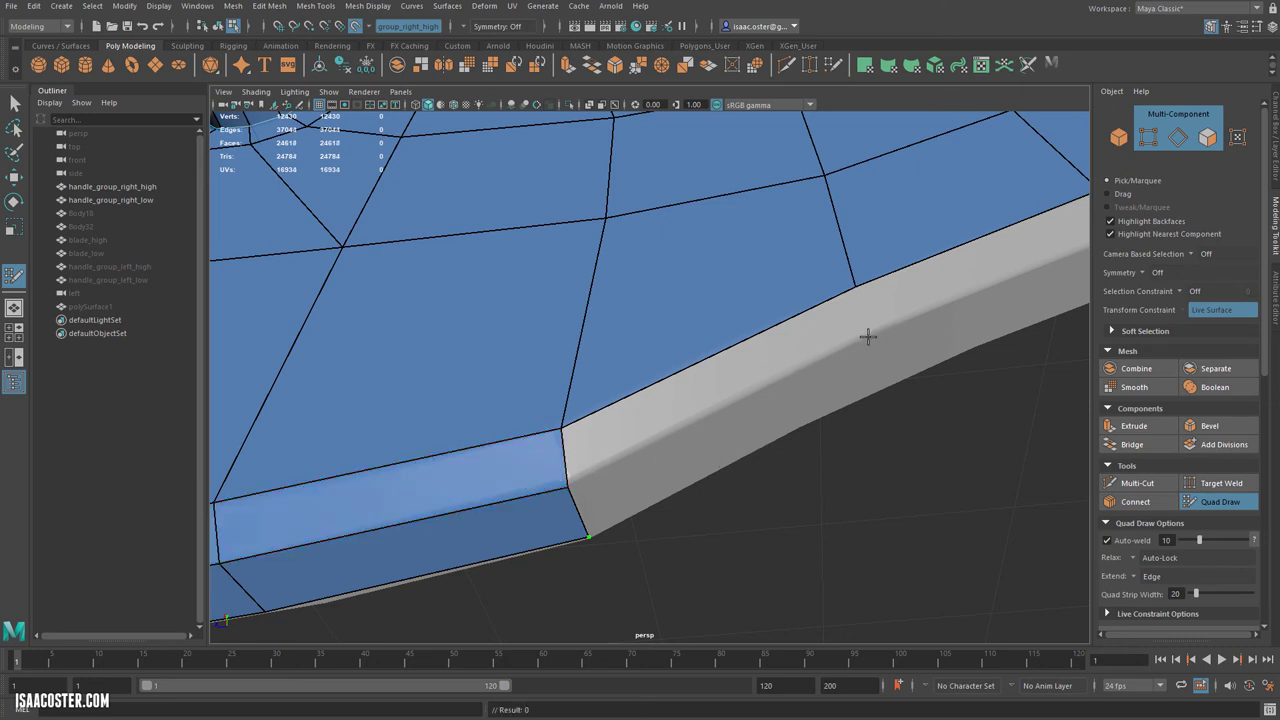
- Extend the bevel and side quads by two segments along the lower rim from the bend toward the arch
{"action": "left_click", "coordinate": [858, 405], "text": "shift"}
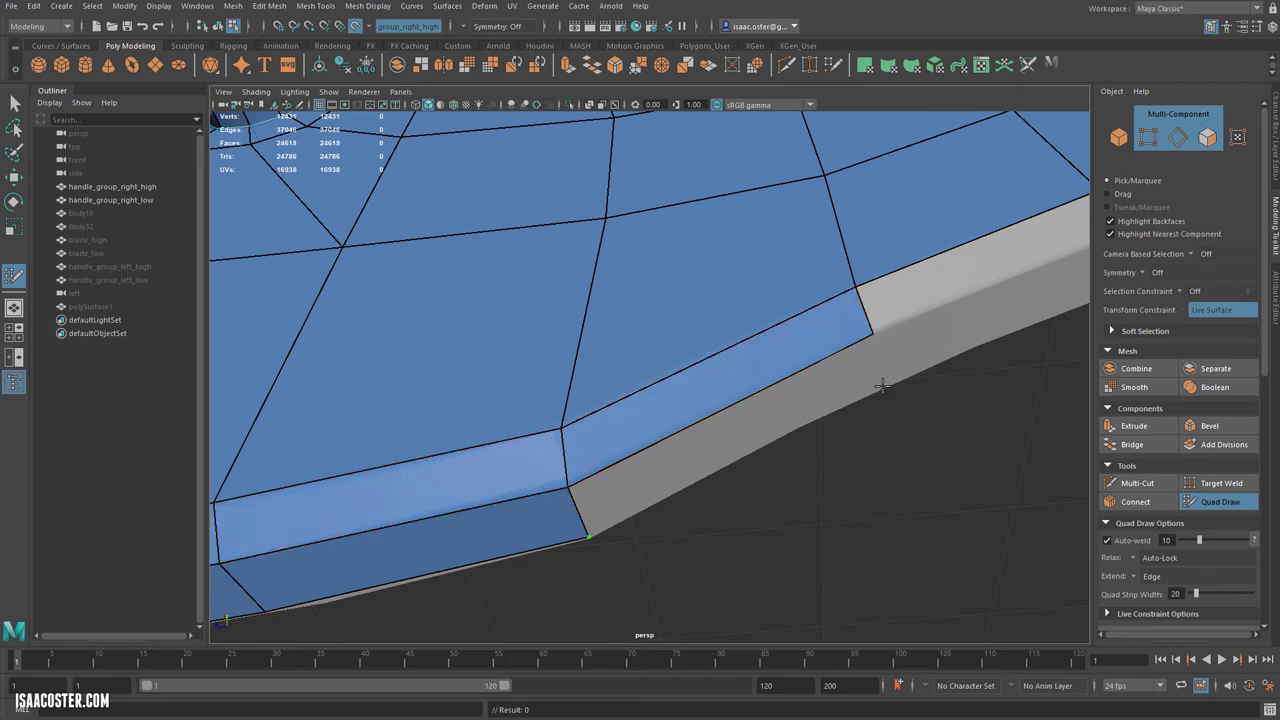
{"action": "left_click", "coordinate": [814, 390], "text": "shift"}
{"action": "left_click_drag", "start_coordinate": [934, 346], "coordinate": [707, 427], "text": "alt"}
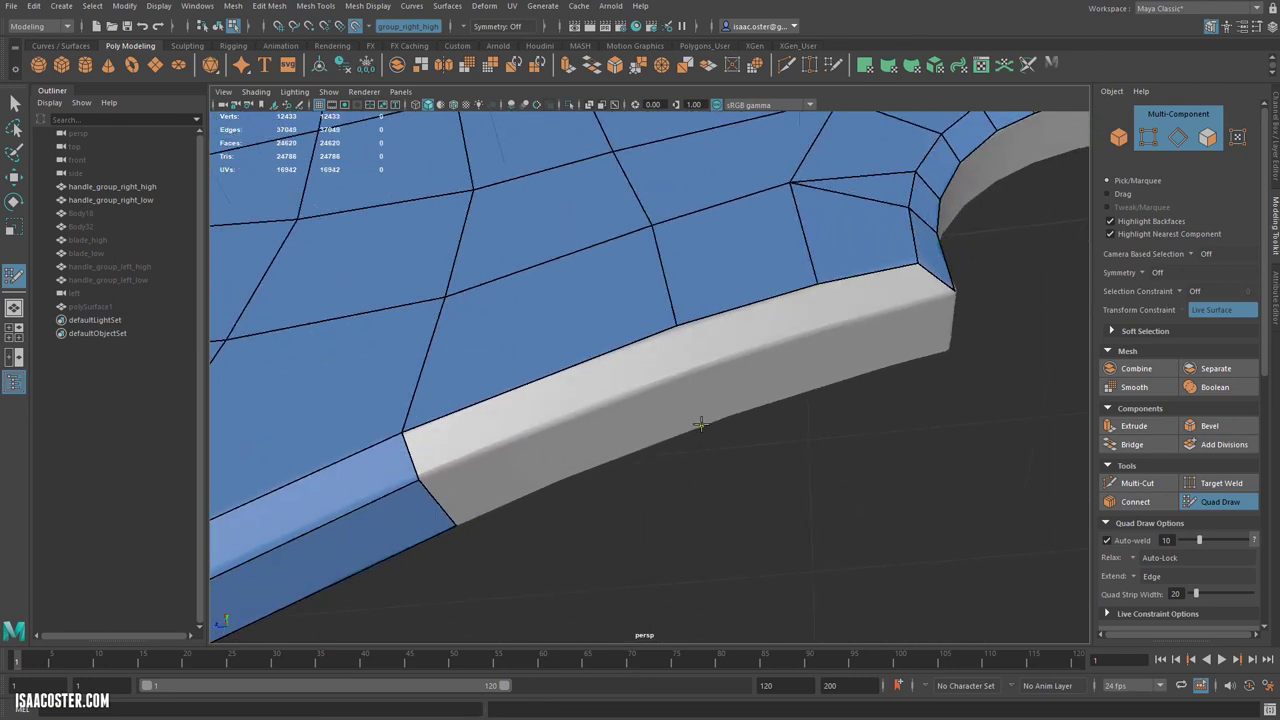
{"action": "left_click", "coordinate": [571, 449], "text": "shift"}
{"action": "left_click", "coordinate": [545, 405], "text": "shift"}
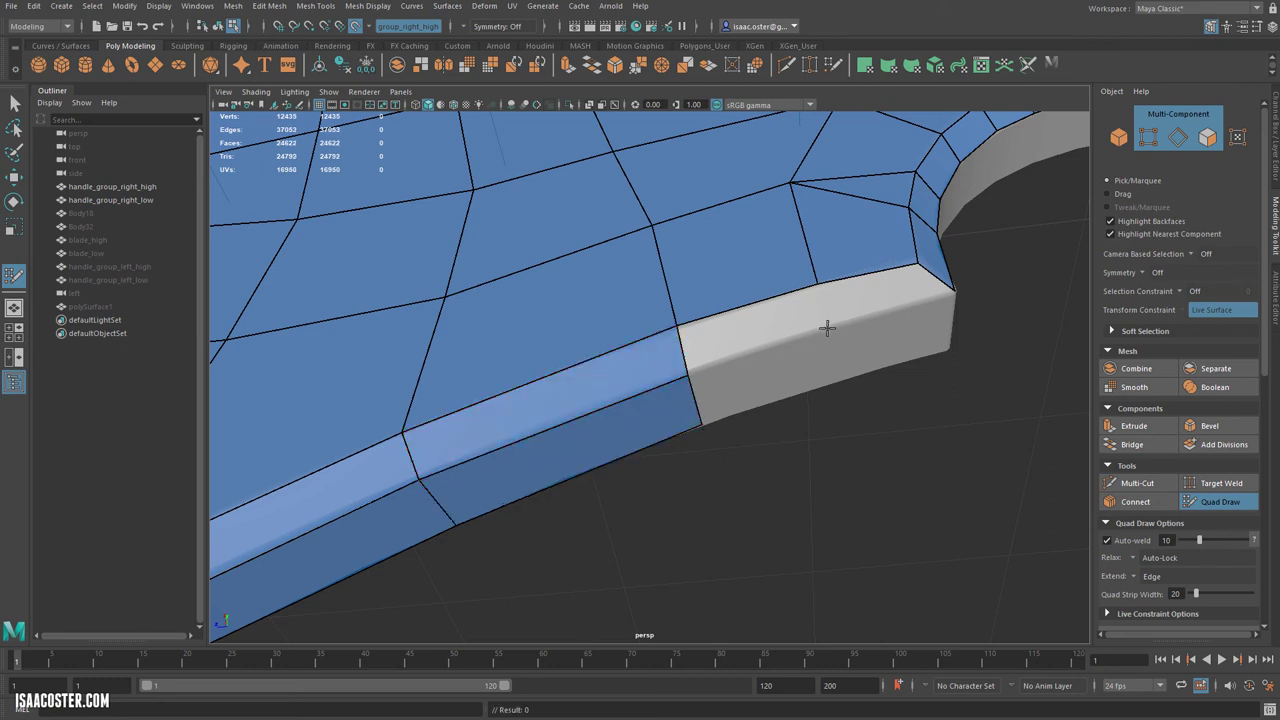
- Continue the bevel and side quads along the lower rim to close it at the arch's front corner
{"action": "left_click", "coordinate": [777, 334], "text": "shift"}
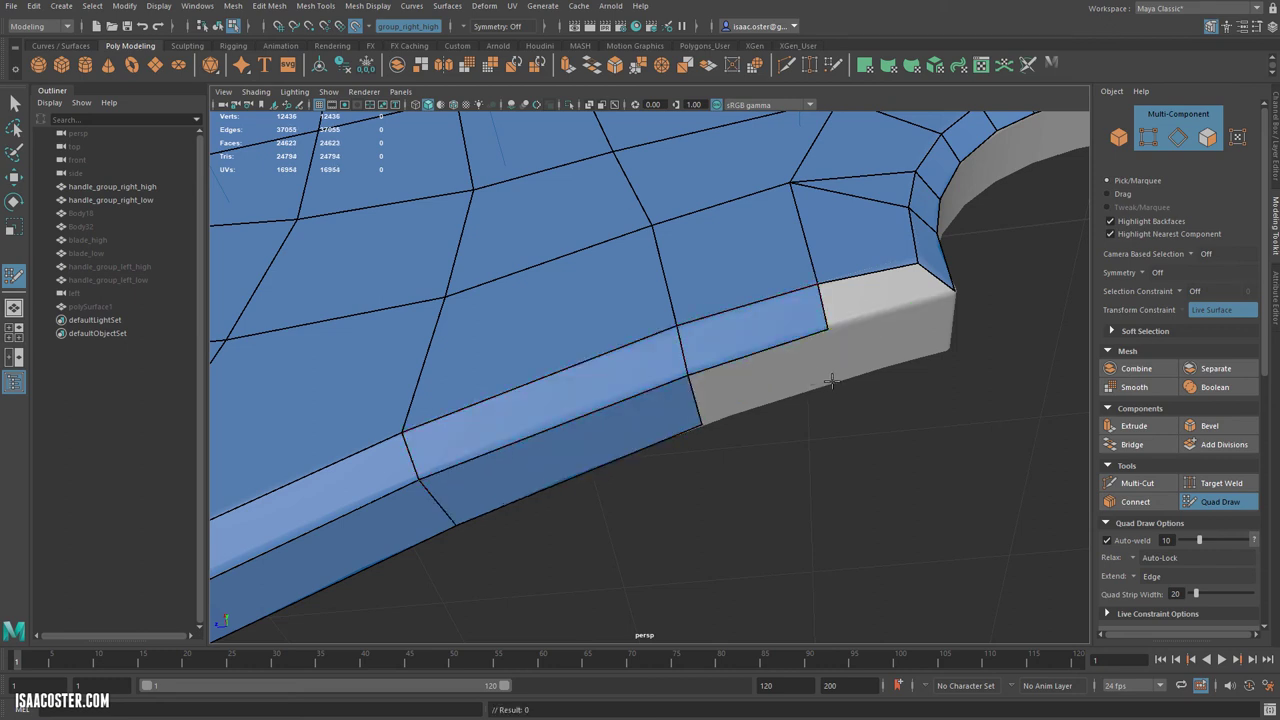
{"action": "left_click", "coordinate": [775, 380], "text": "shift"}
{"action": "mouse_move", "coordinate": [854, 426]}
{"action": "left_mouse_down", "text": "alt"}
{"action": "mouse_move", "coordinate": [814, 429]}
{"action": "mouse_move", "coordinate": [760, 352]}
{"action": "left_mouse_up", "text": "alt"}
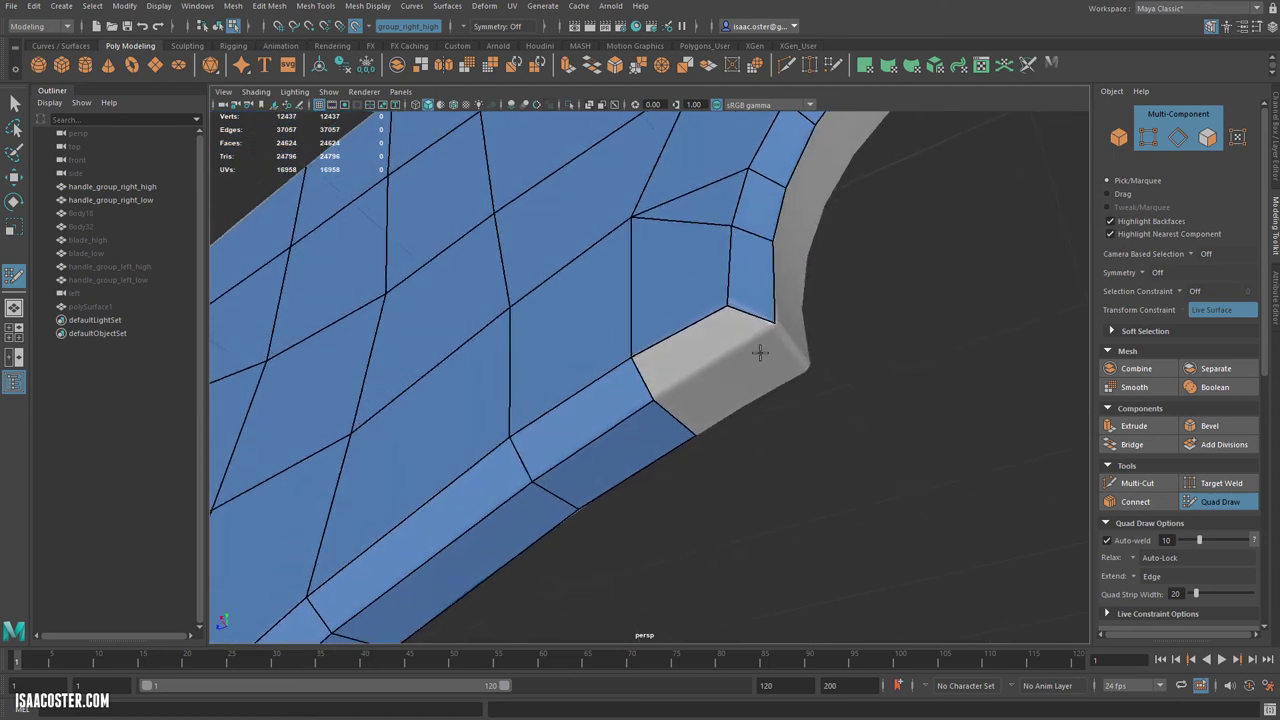
{"action": "left_click", "coordinate": [700, 345], "text": "shift"}
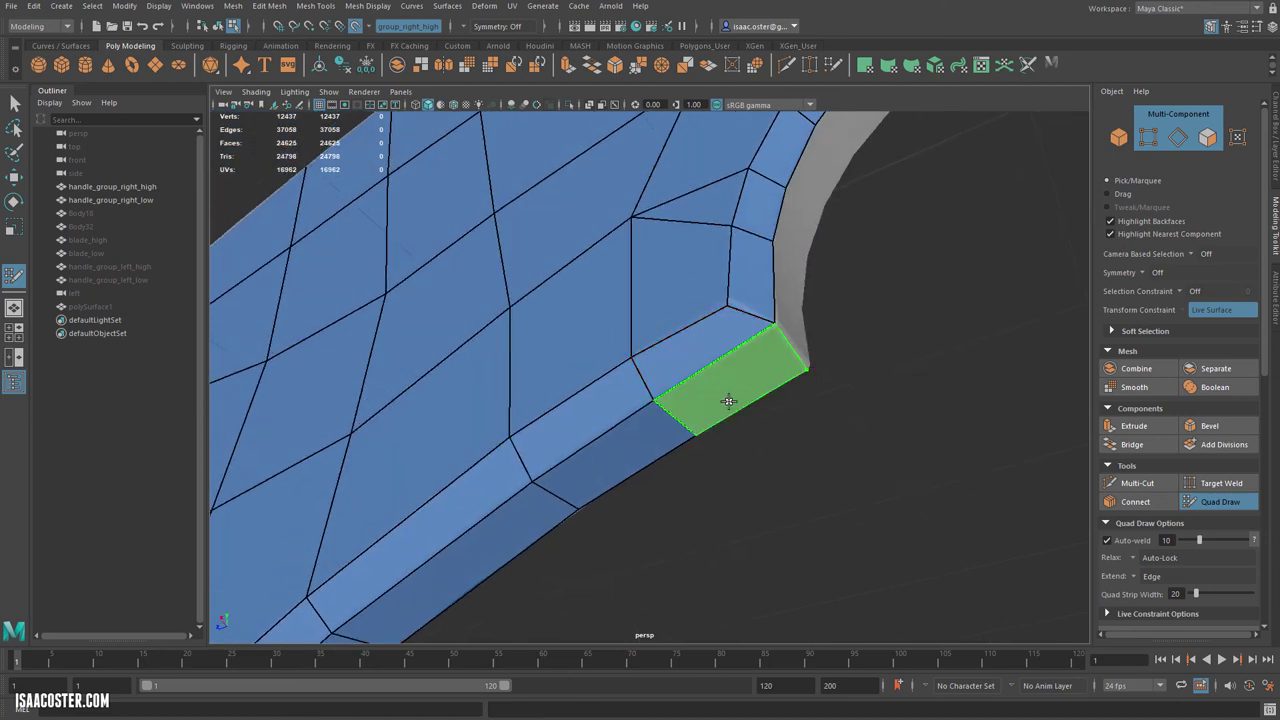
{"action": "left_click", "coordinate": [726, 402], "text": "shift"}
- Inspect the completed topology across the face, top rim and front end for gaps and uneven quads
{"action": "right_click_drag", "start_coordinate": [826, 446], "coordinate": [457, 458], "text": "alt"}
{"action": "mouse_move", "coordinate": [709, 420]}
{"action": "left_mouse_down", "text": "alt"}
{"action": "mouse_move", "coordinate": [793, 425]}
{"action": "mouse_move", "coordinate": [831, 363]}
{"action": "mouse_move", "coordinate": [811, 463]}
{"action": "mouse_move", "coordinate": [840, 483]}
{"action": "mouse_move", "coordinate": [1019, 494]}
{"action": "mouse_move", "coordinate": [790, 492]}
{"action": "mouse_move", "coordinate": [808, 496]}
{"action": "left_mouse_up", "text": "alt"}
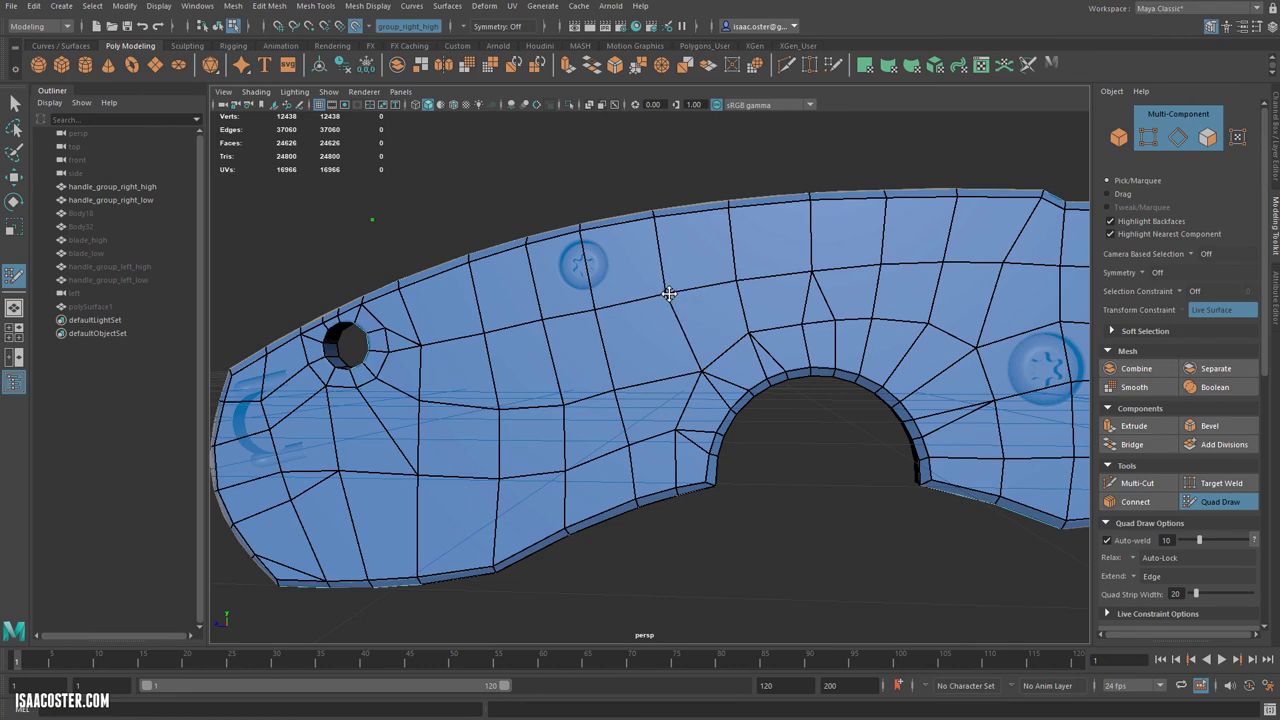
{"action": "left_click_drag", "start_coordinate": [596, 309], "coordinate": [634, 326], "text": "alt"}
{"action": "scroll", "coordinate": [645, 371], "scroll_direction": "up", "scroll_amount": 2}
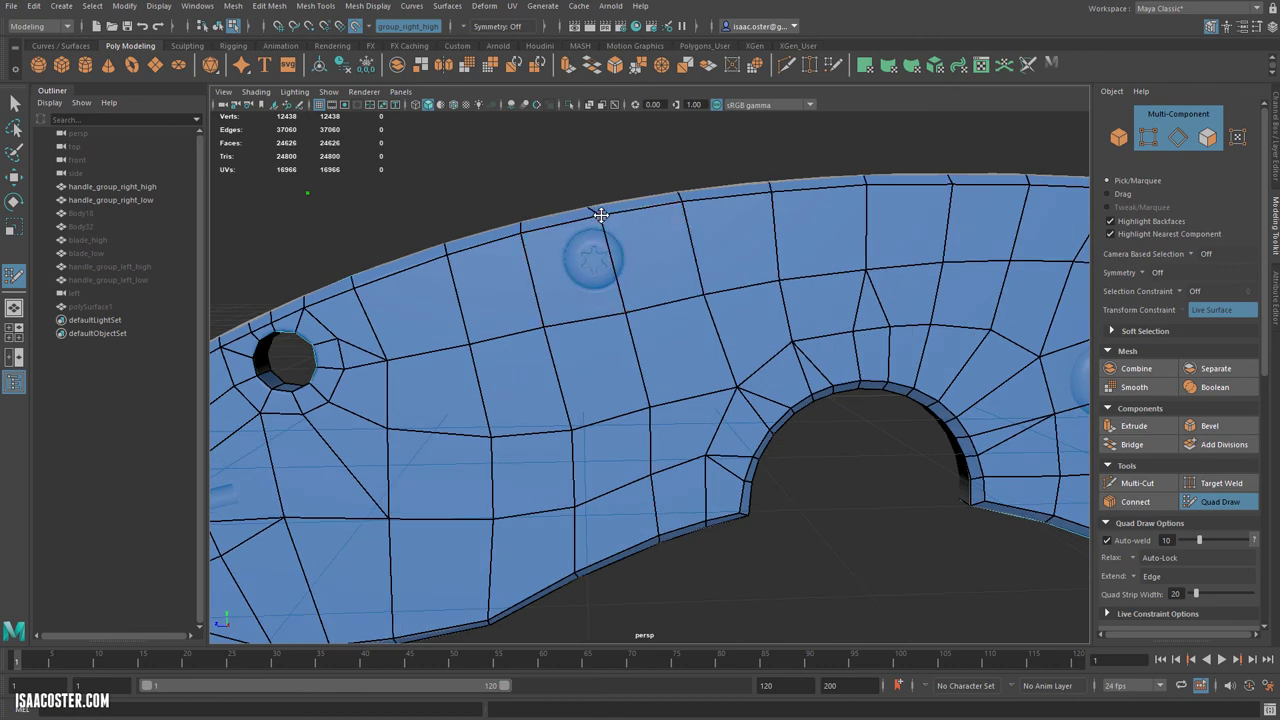
{"action": "left_click_drag", "start_coordinate": [600, 214], "coordinate": [605, 333], "text": "alt"}
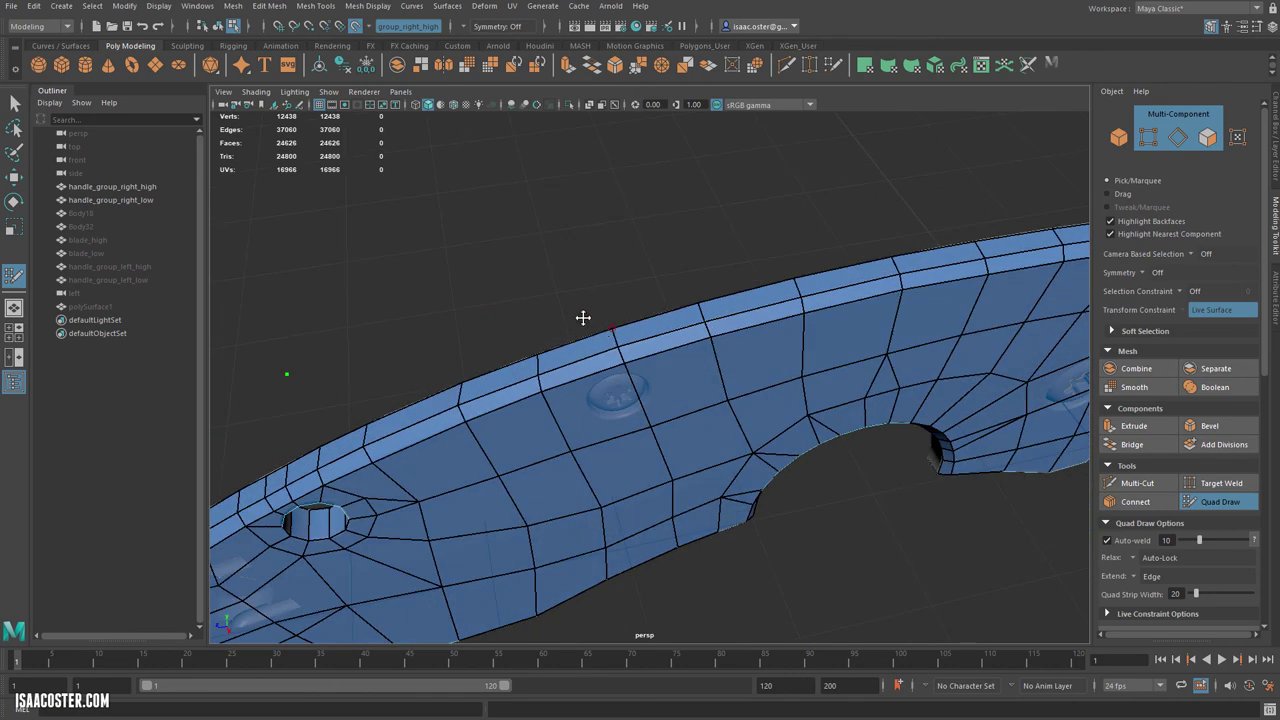
{"action": "right_click_drag", "start_coordinate": [556, 318], "coordinate": [495, 321], "text": "alt"}
{"action": "left_click_drag", "start_coordinate": [495, 321], "coordinate": [501, 288], "text": "alt"}
{"action": "right_click_drag", "start_coordinate": [623, 437], "coordinate": [523, 409], "text": "alt"}
{"action": "left_click_drag", "start_coordinate": [523, 409], "coordinate": [520, 380], "text": "alt"}
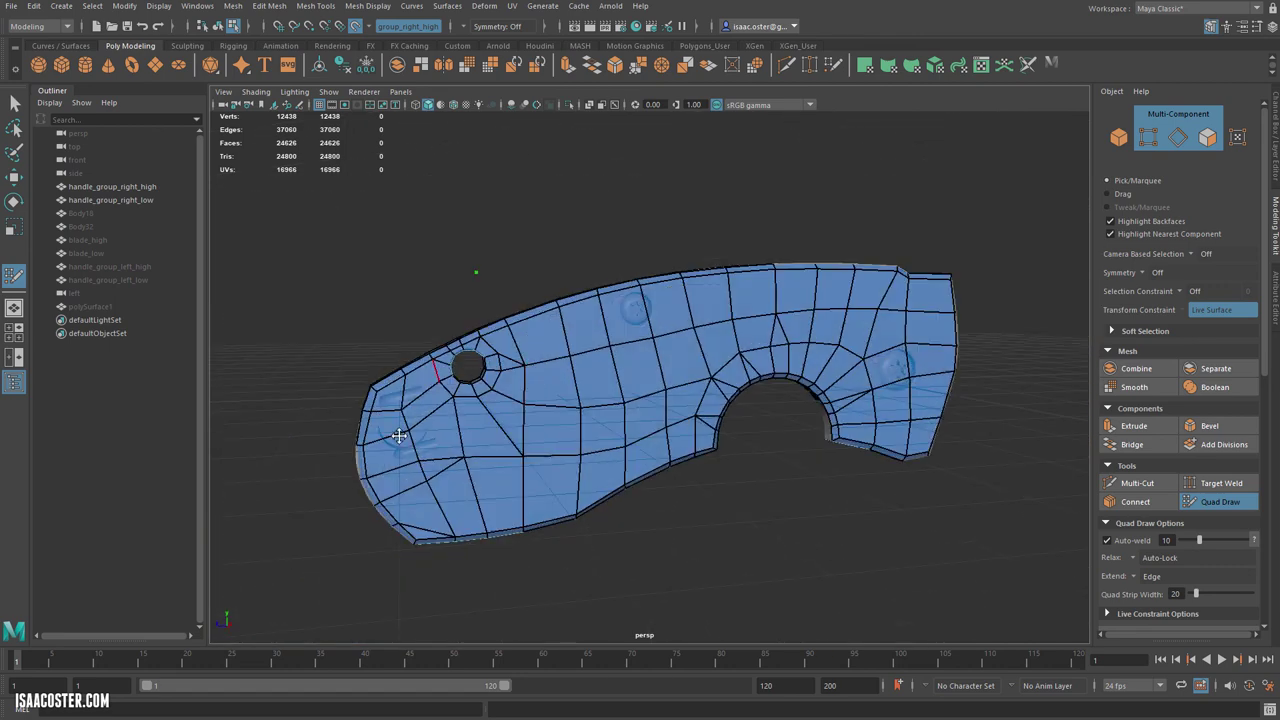
{"action": "left_click_drag", "start_coordinate": [524, 456], "coordinate": [675, 420], "text": "alt"}
{"action": "left_click_drag", "start_coordinate": [570, 426], "coordinate": [410, 428], "text": "alt"}
{"action": "right_click_drag", "start_coordinate": [410, 428], "coordinate": [514, 440], "text": "alt"}
{"action": "middle_click_drag", "start_coordinate": [340, 455], "coordinate": [737, 397], "text": "alt"}
{"action": "mouse_move", "coordinate": [650, 412]}
{"action": "left_mouse_down", "text": "alt"}
{"action": "mouse_move", "coordinate": [587, 411]}
{"action": "mouse_move", "coordinate": [604, 358]}
{"action": "mouse_move", "coordinate": [525, 330]}
{"action": "mouse_move", "coordinate": [509, 277]}
{"action": "mouse_move", "coordinate": [494, 343]}
{"action": "left_mouse_up", "text": "alt"}
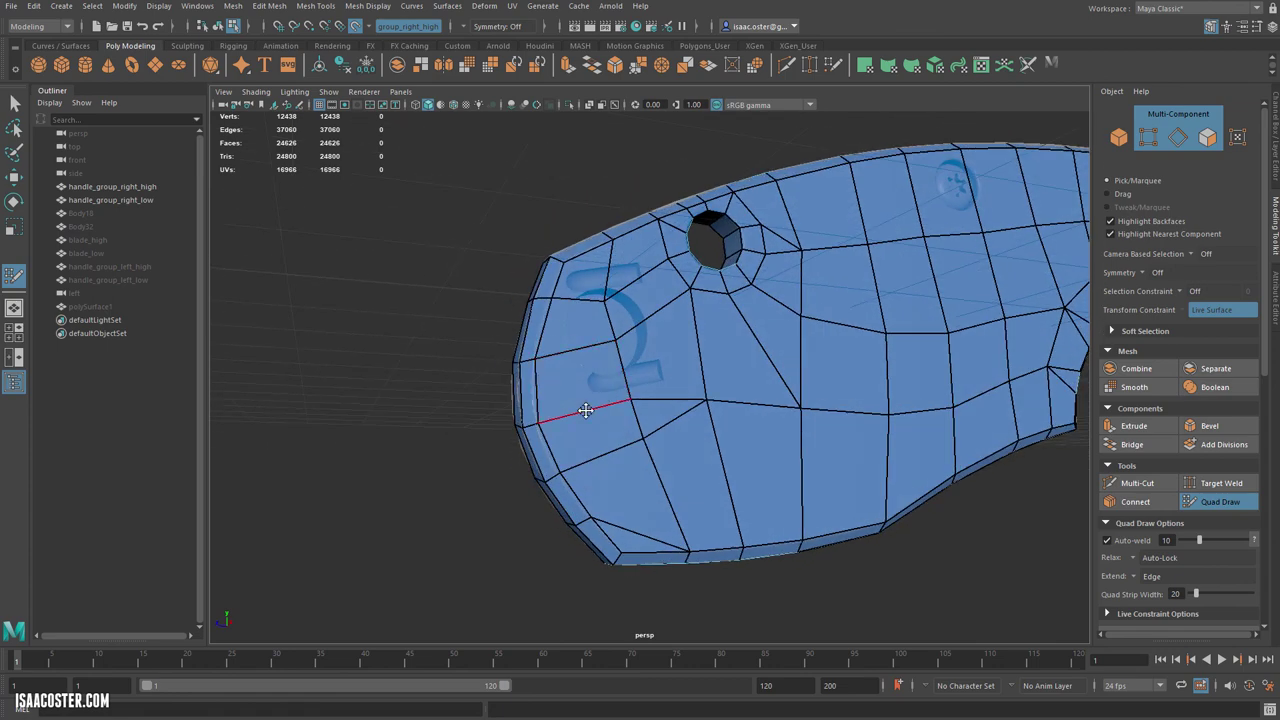
- Try to insert an edge loop through the front end at the curved recess, and undo it
{"action": "key", "text": "ctrl"}
{"action": "left_click", "coordinate": [539, 391], "text": "ctrl"}
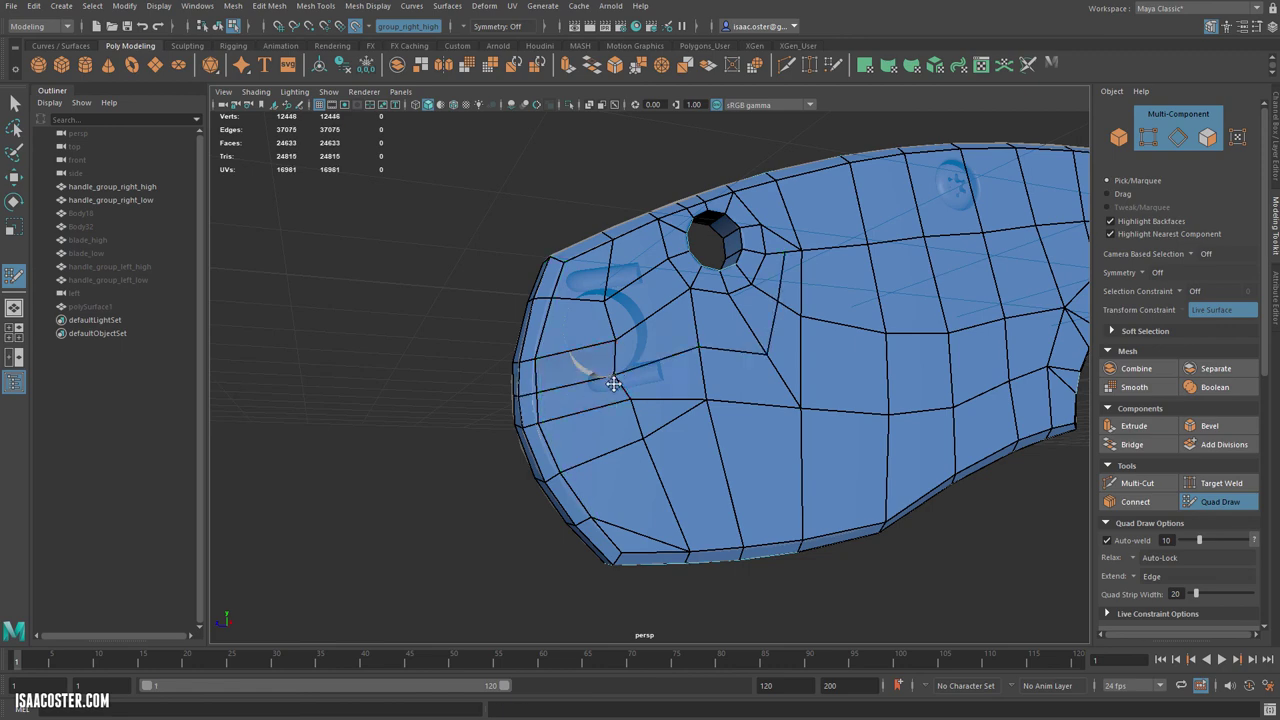
{"action": "key", "text": "ctrl+z"}
- Examine the overall edge flow of the handle from the front end past the arch to the rear screw
{"action": "left_click_drag", "start_coordinate": [515, 389], "coordinate": [574, 400], "text": "alt"}
{"action": "middle_click_drag", "start_coordinate": [698, 392], "coordinate": [429, 420], "text": "alt"}
{"action": "right_click_drag", "start_coordinate": [429, 420], "coordinate": [356, 418], "text": "alt"}
{"action": "left_click_drag", "start_coordinate": [576, 408], "coordinate": [604, 360], "text": "alt"}
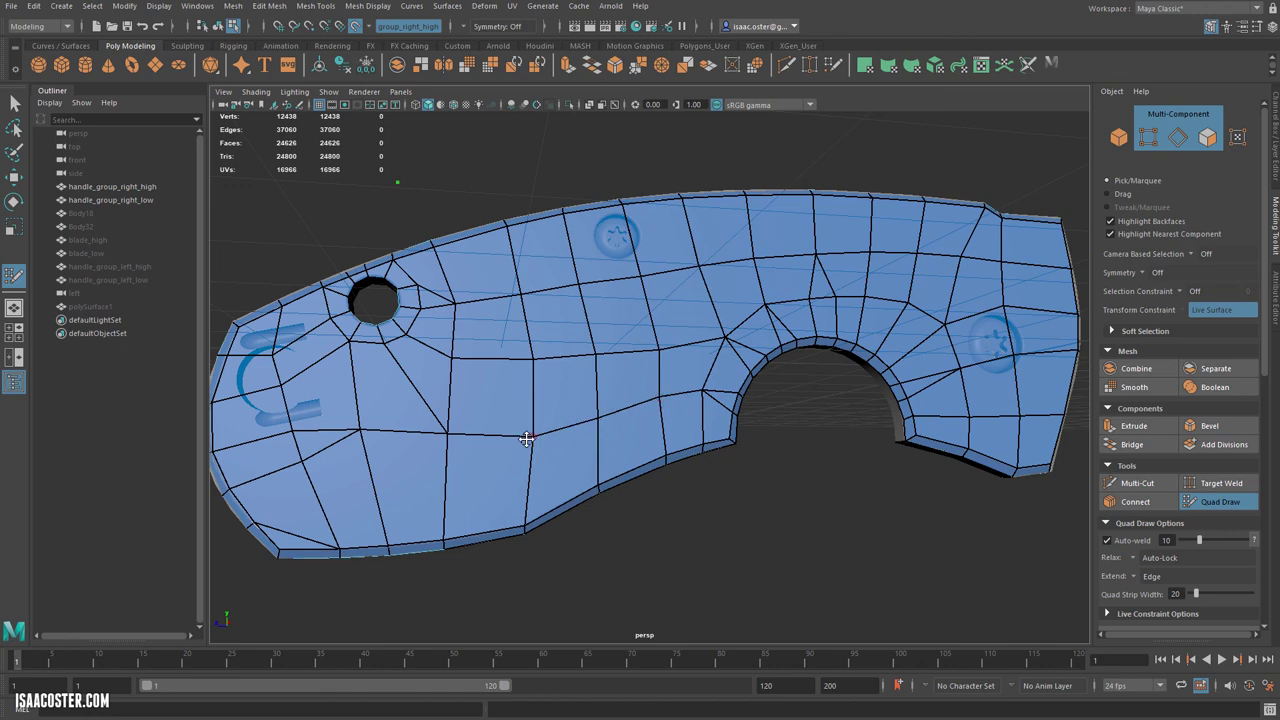
{"action": "left_click_drag", "start_coordinate": [788, 495], "coordinate": [749, 360], "text": "alt"}
{"action": "middle_click_drag", "start_coordinate": [878, 342], "coordinate": [803, 368], "text": "alt"}
{"action": "left_click_drag", "start_coordinate": [798, 372], "coordinate": [869, 286], "text": "alt"}
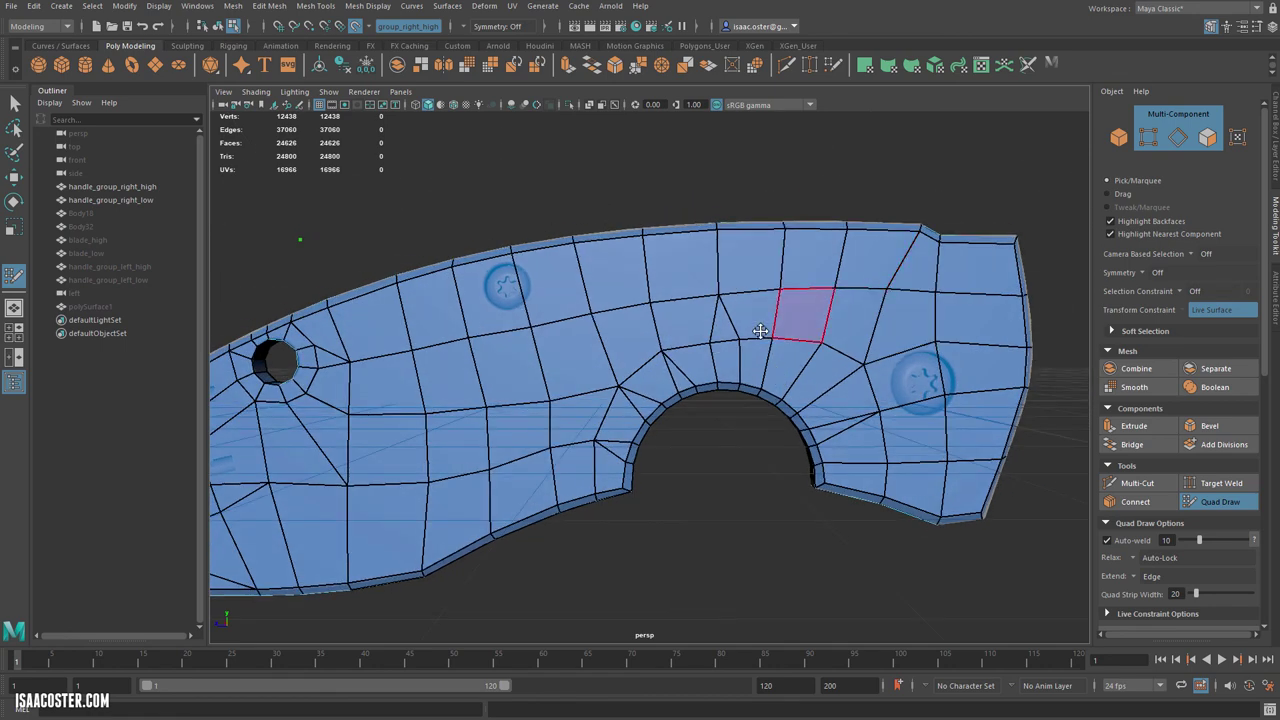
{"action": "left_click_drag", "start_coordinate": [746, 331], "coordinate": [794, 331], "text": "alt"}
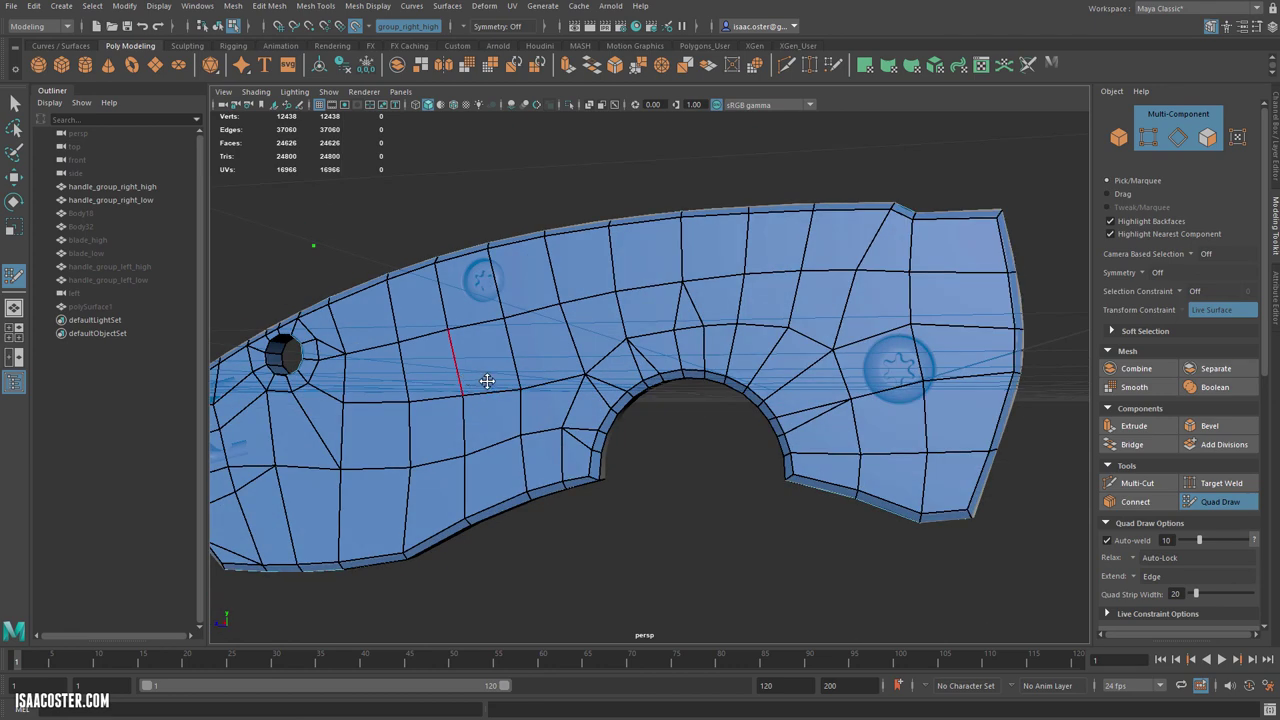